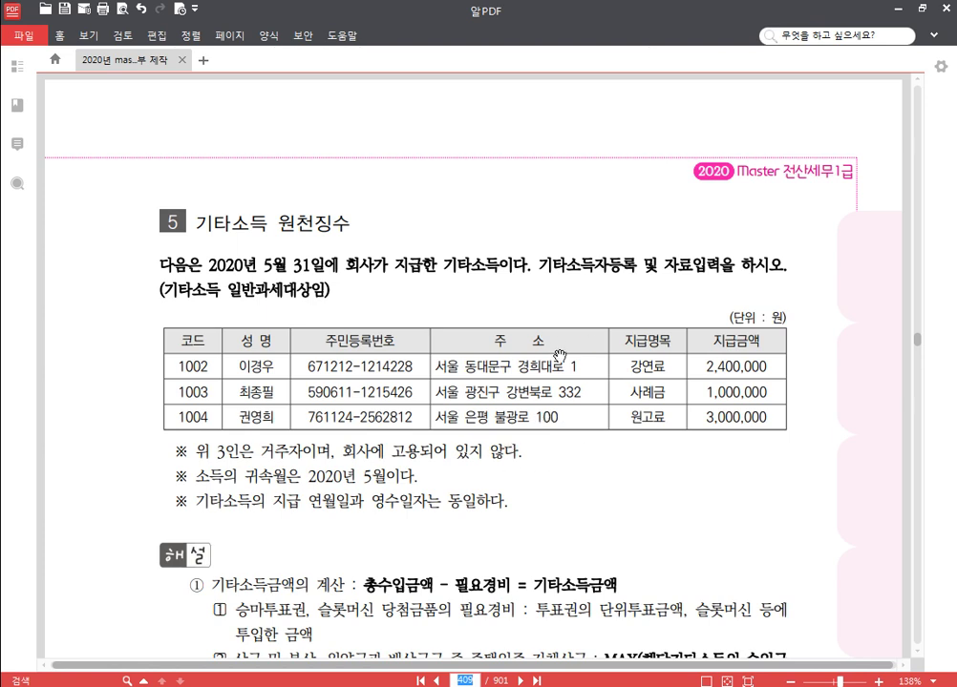
Switch from the PDF exercise to the KcLep window with Alt+Tab.
{"action": "key", "text": "alt+Tab"}
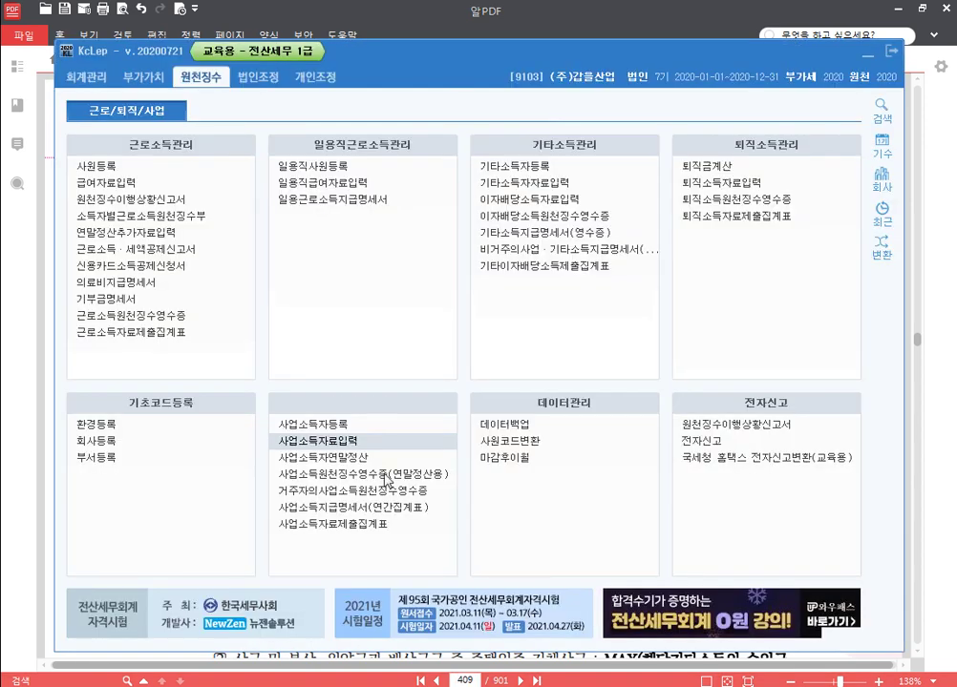
Highlight the 기타소득관리 section for viewers and open 기타소득자등록.
{"action": "left_click_drag", "start_coordinate": [459, 55], "coordinate": [461, 26]}
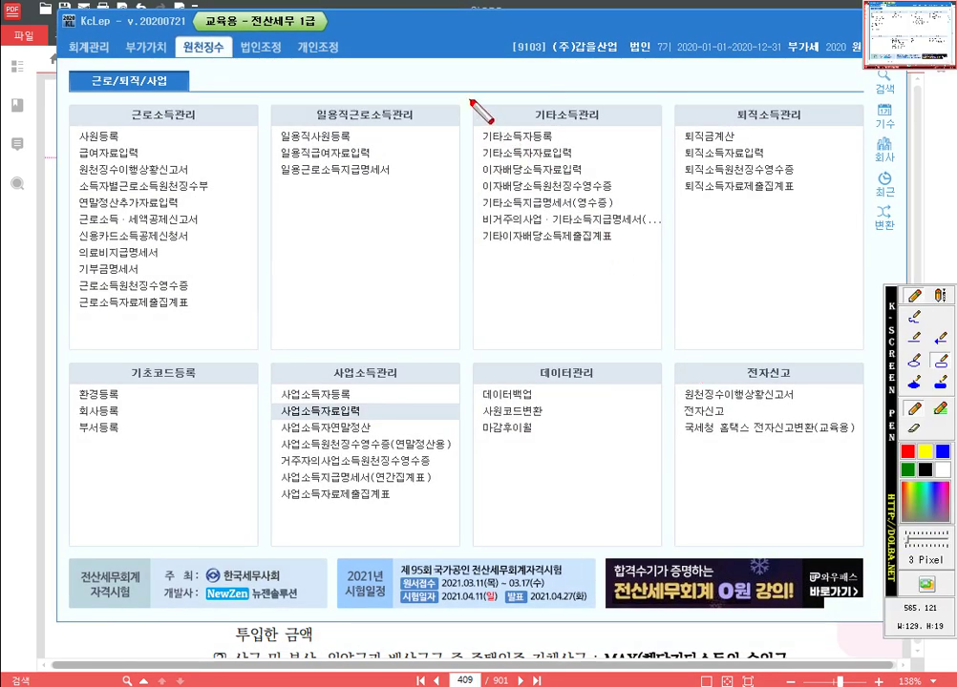
{"action": "left_click_drag", "start_coordinate": [470, 101], "coordinate": [669, 353]}
{"action": "left_click_drag", "start_coordinate": [476, 127], "coordinate": [576, 149]}
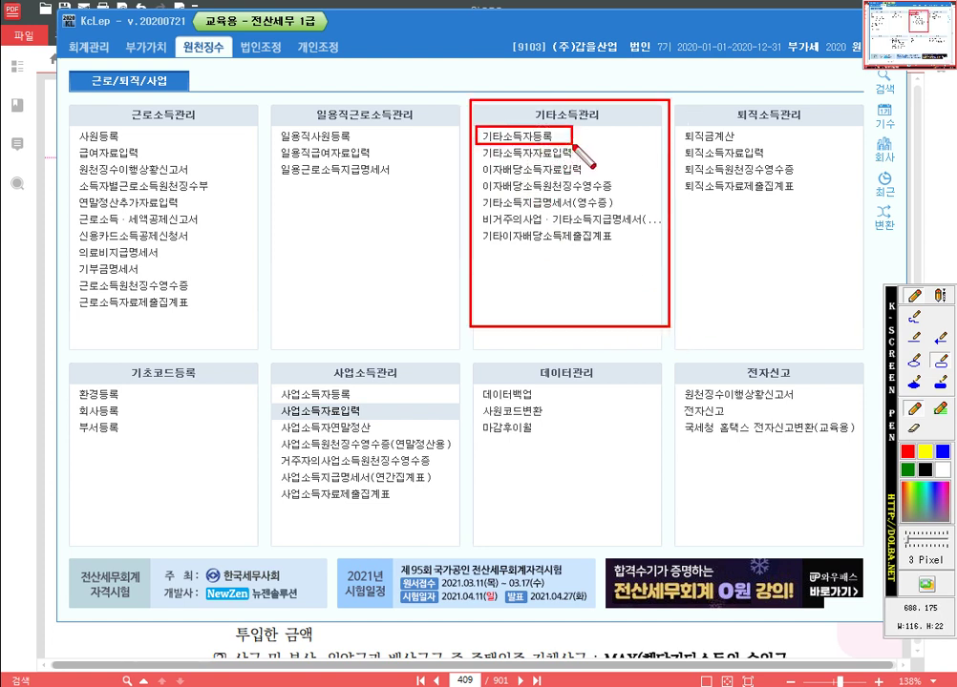
{"action": "left_click_drag", "start_coordinate": [476, 144], "coordinate": [605, 165]}
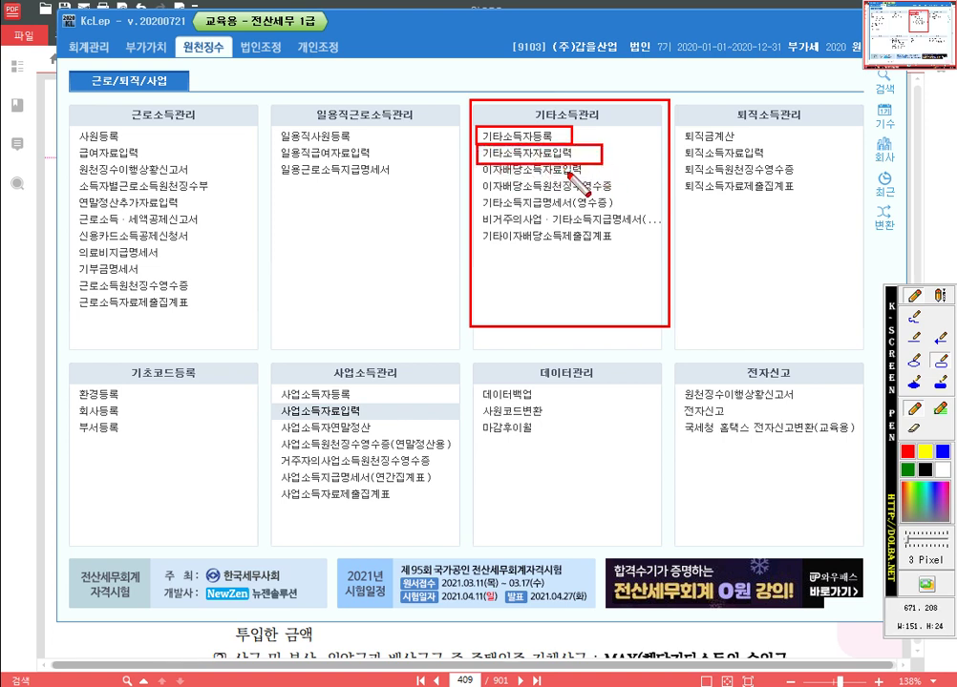
{"action": "key", "text": "Escape"}
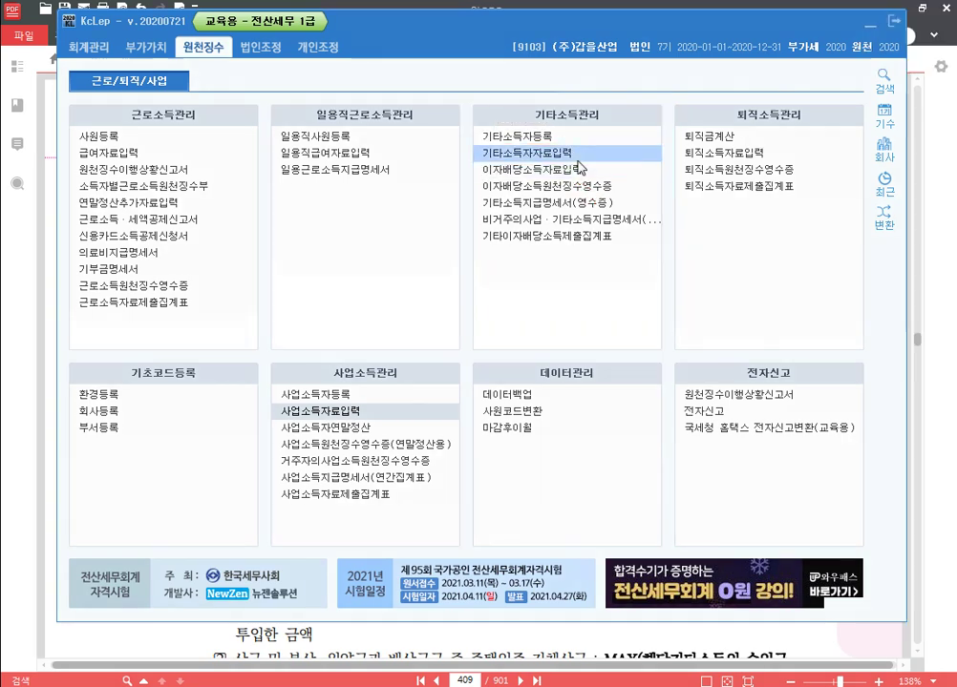
{"action": "left_click", "coordinate": [539, 138]}
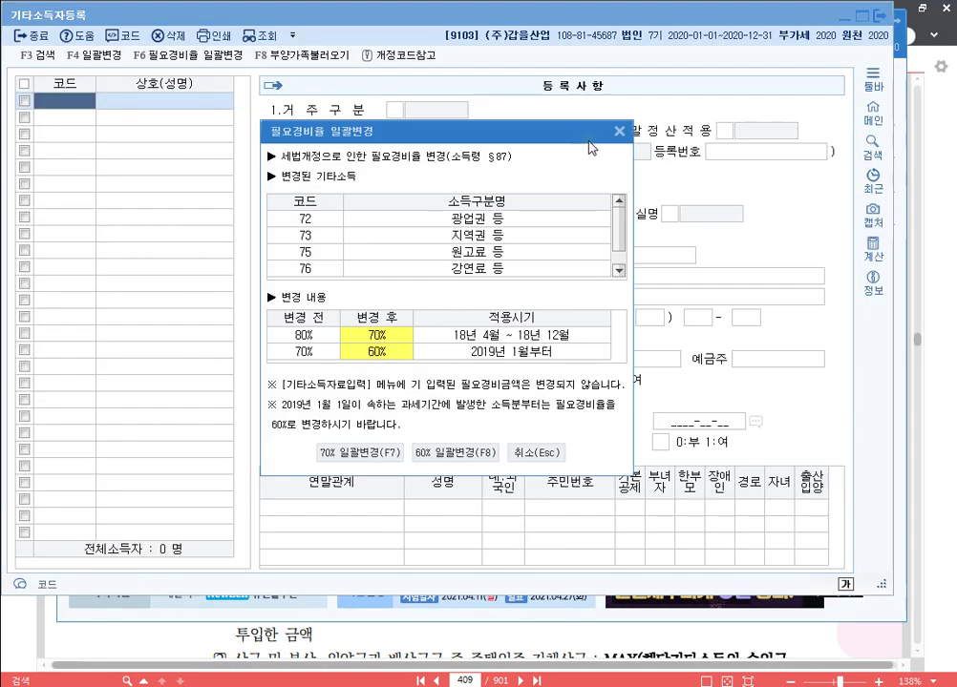
Move the 필요경비율 일괄변경 notice aside and cancel it without applying.
{"action": "left_click_drag", "start_coordinate": [433, 137], "coordinate": [453, 90]}
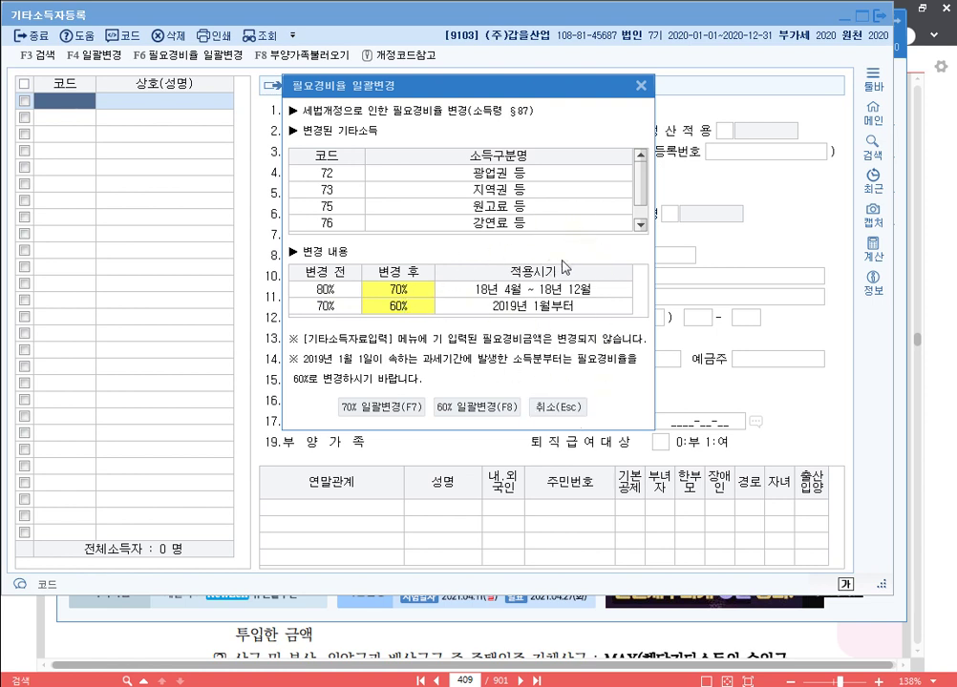
{"action": "left_click", "coordinate": [566, 411]}
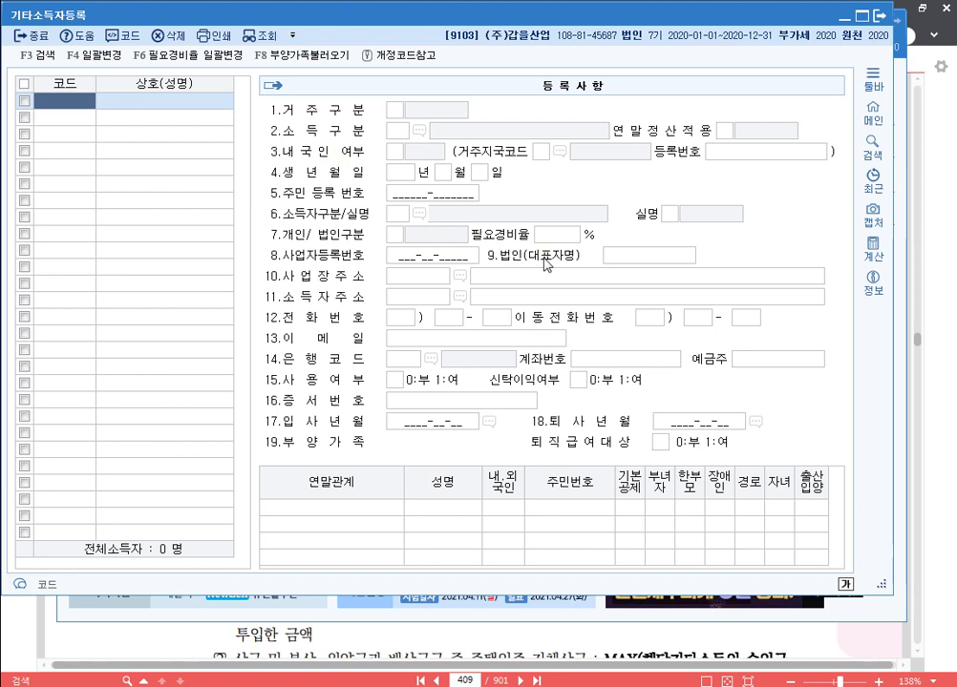
Mark the income-type, ID-number, earner-type, real-name and individual fields, then close 기타소득자등록.
{"action": "key", "text": "ctrl+F12"}
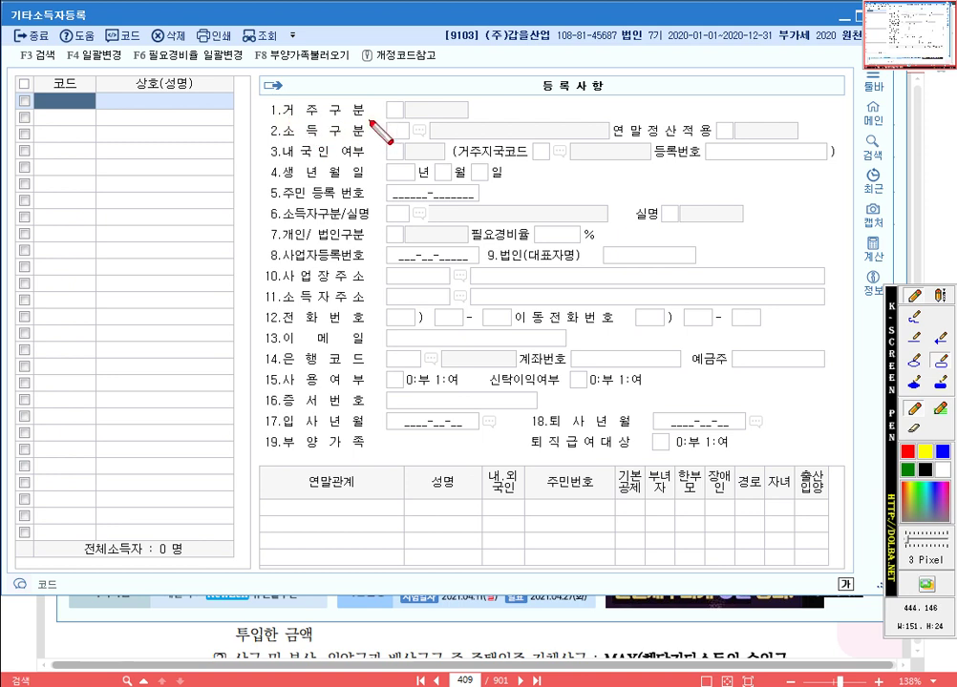
{"action": "left_click_drag", "start_coordinate": [380, 116], "coordinate": [437, 150]}
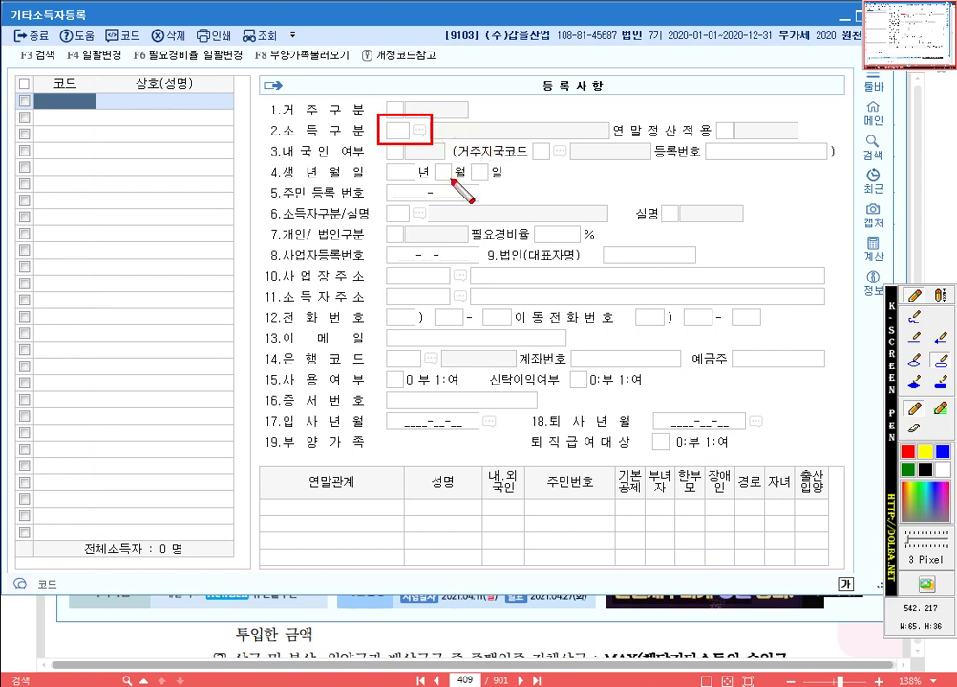
{"action": "left_click_drag", "start_coordinate": [376, 203], "coordinate": [410, 225]}
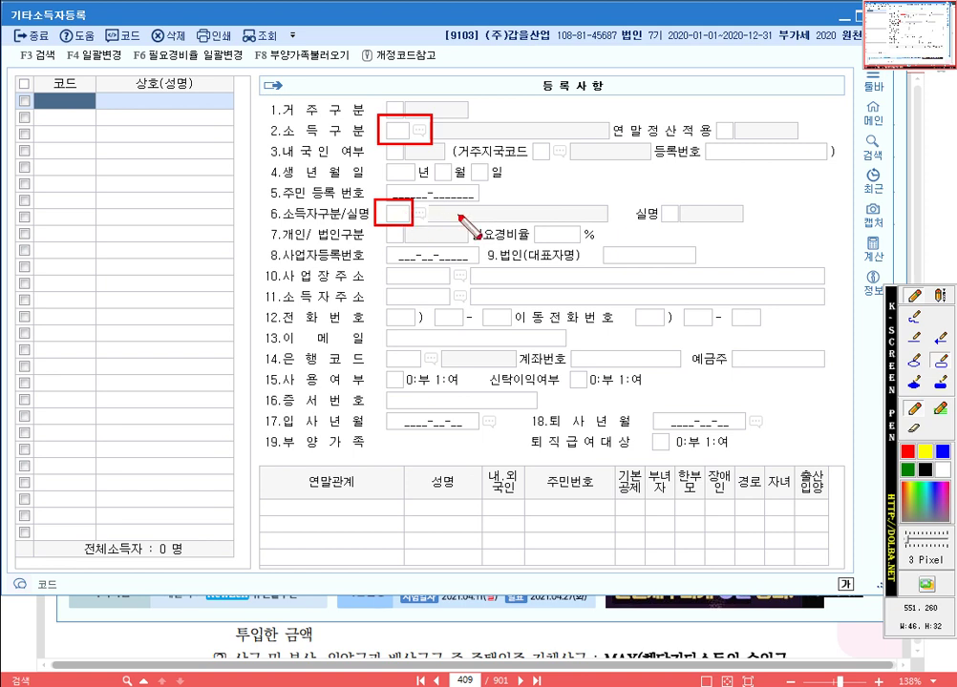
{"action": "key", "text": "ctrl+z"}
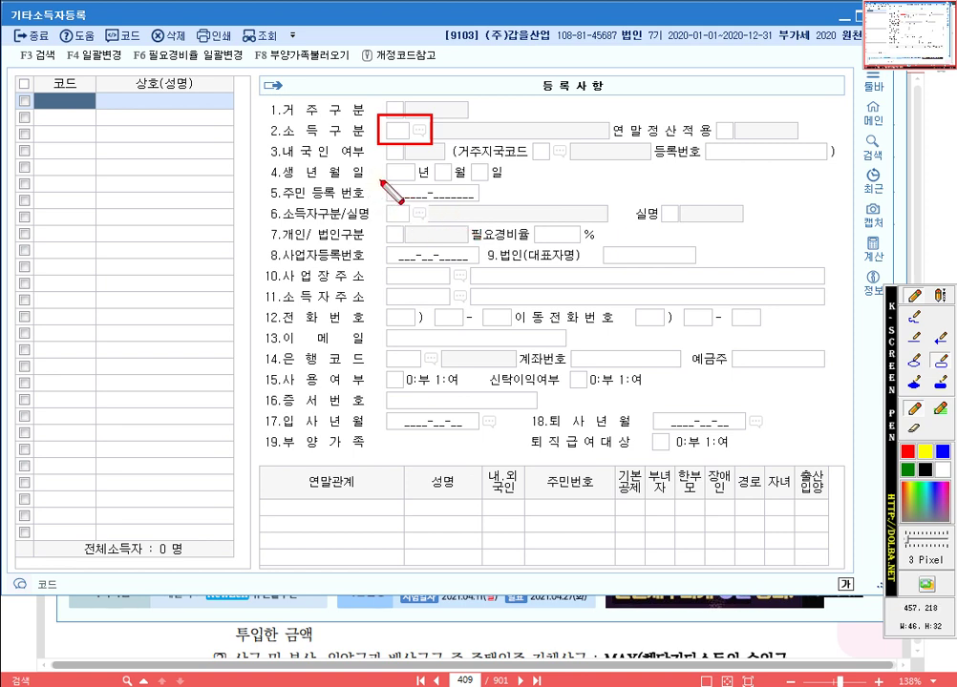
{"action": "left_click_drag", "start_coordinate": [381, 181], "coordinate": [487, 201]}
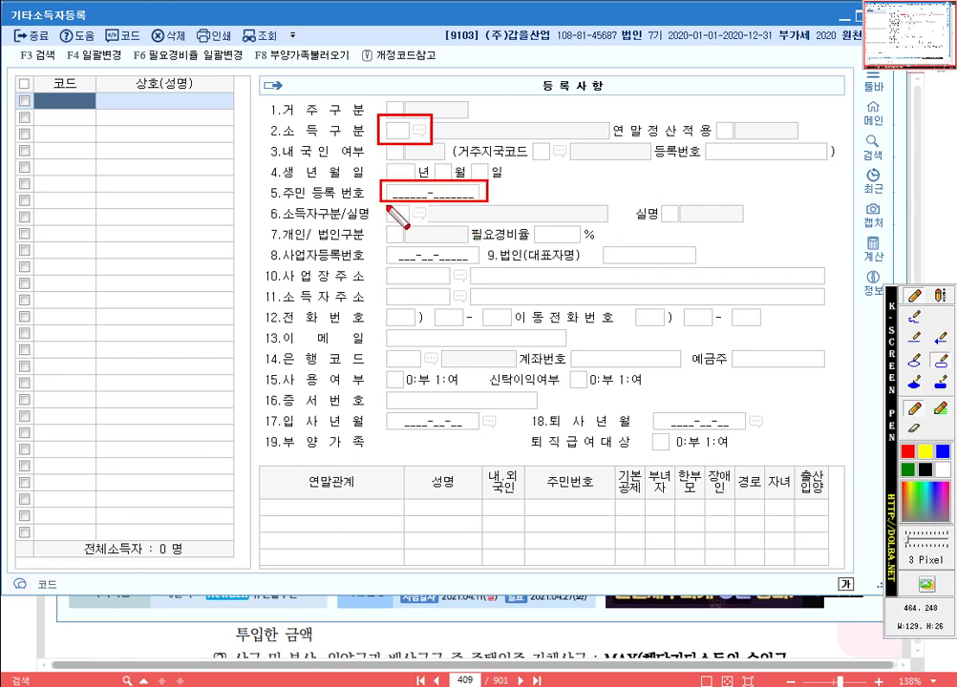
{"action": "left_click_drag", "start_coordinate": [378, 204], "coordinate": [421, 227]}
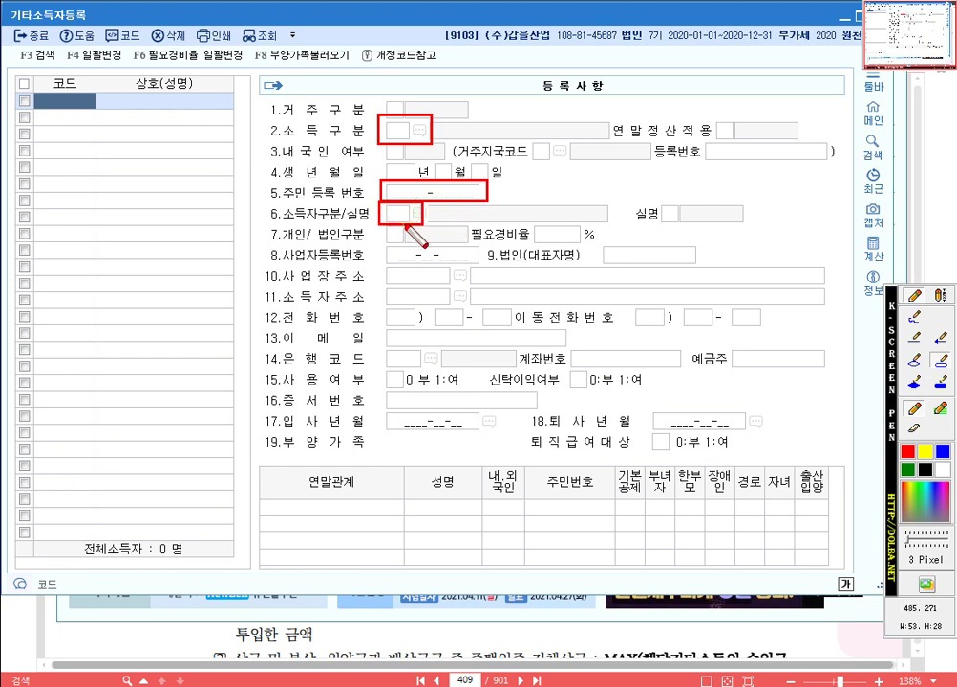
{"action": "left_click_drag", "start_coordinate": [631, 197], "coordinate": [686, 228]}
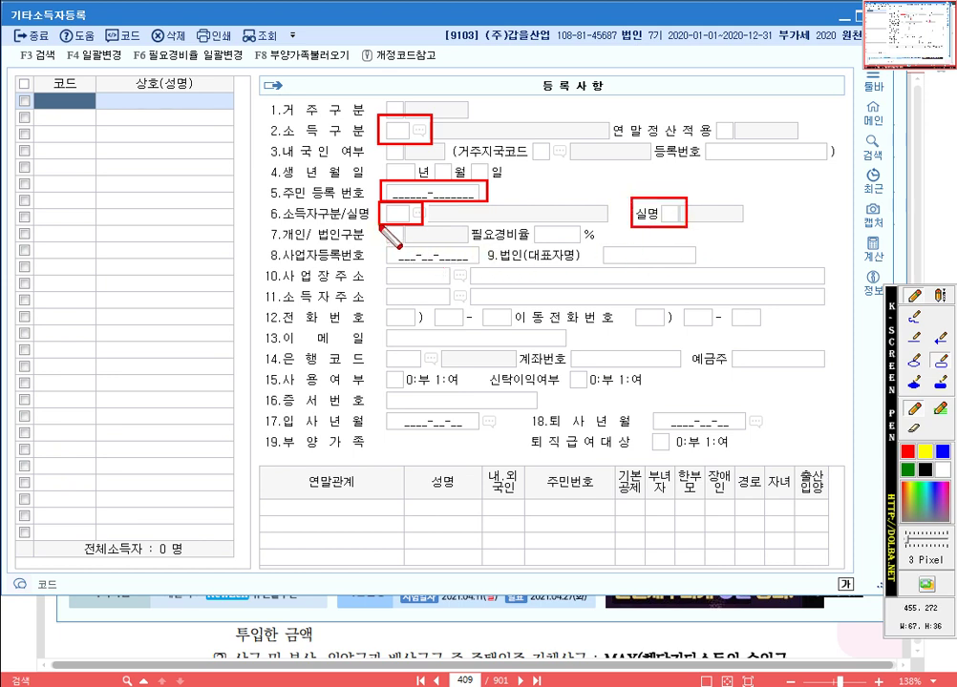
{"action": "left_click_drag", "start_coordinate": [380, 227], "coordinate": [417, 245]}
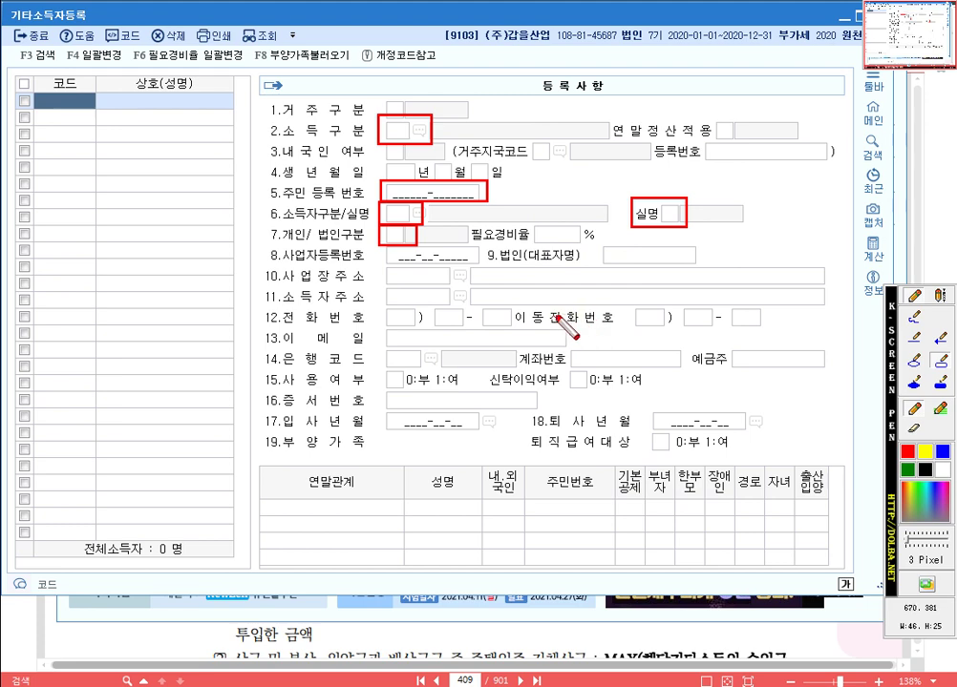
{"action": "key", "text": "Escape"}
{"action": "left_click", "coordinate": [879, 17]}
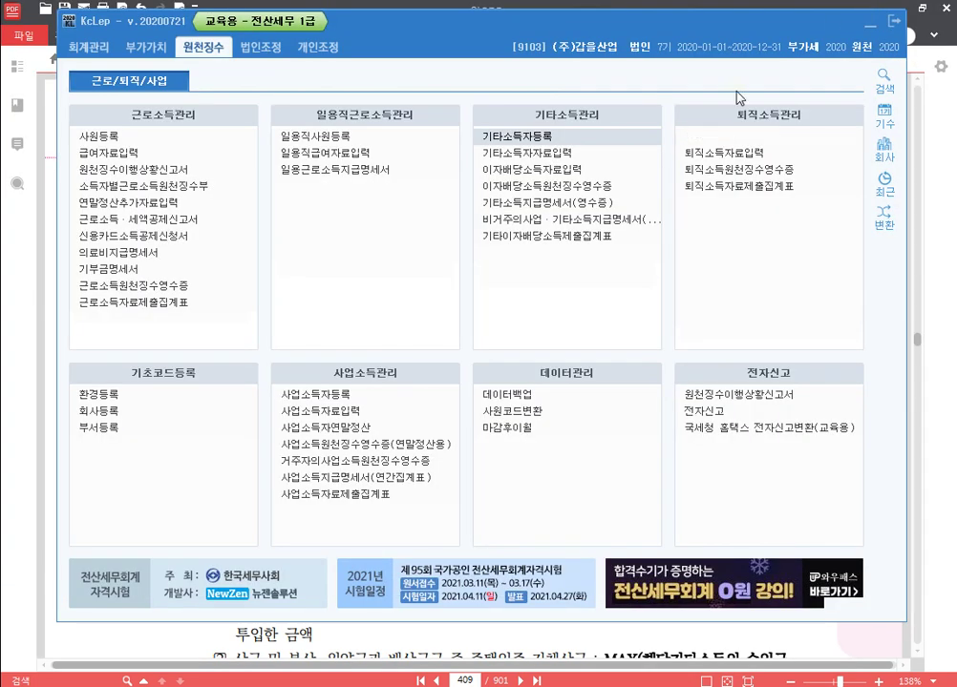
{"action": "left_click", "coordinate": [569, 155]}
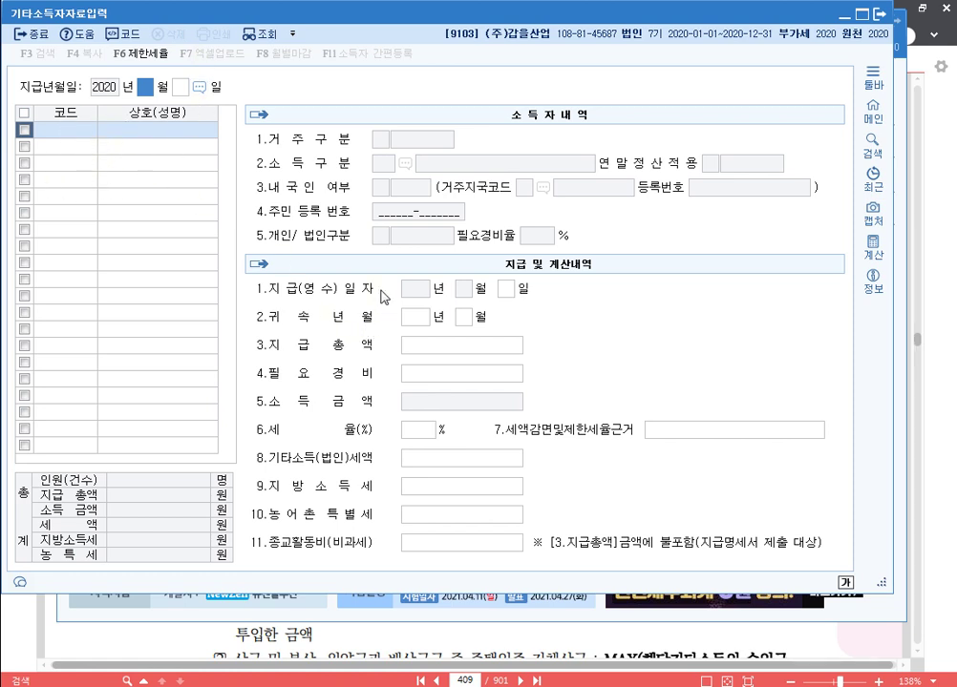
{"action": "key", "text": "F12"}
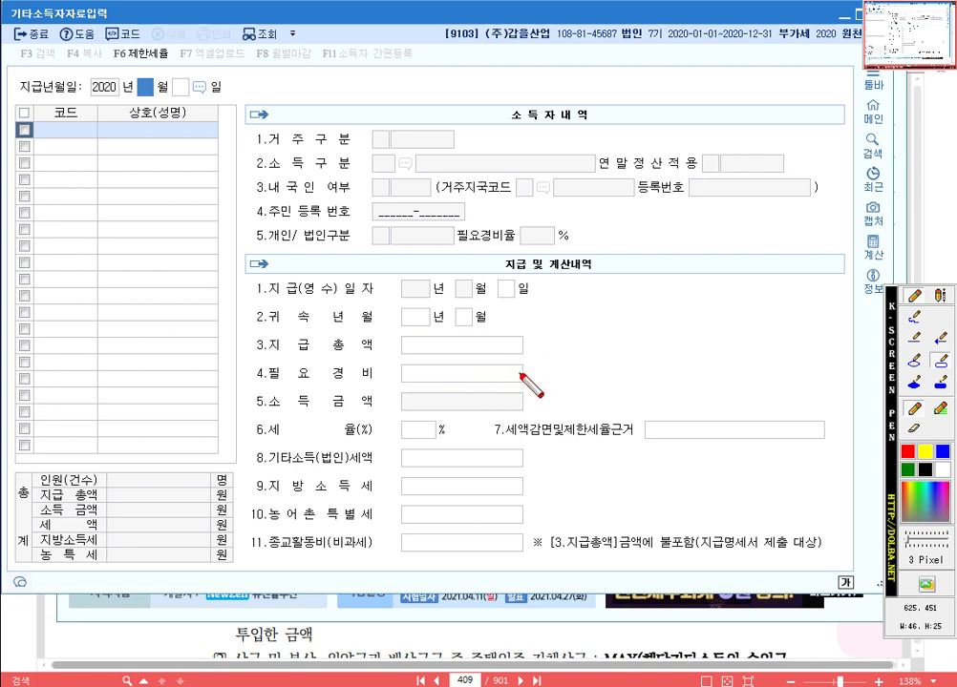
{"action": "key", "text": "Escape"}
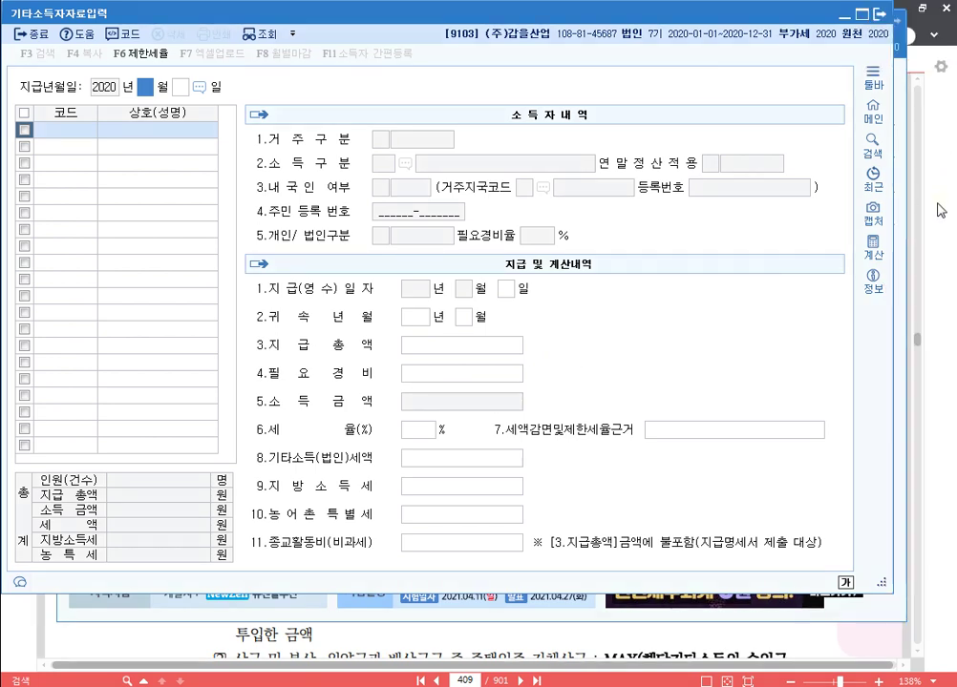
{"action": "left_click", "coordinate": [881, 14]}
Reread the exercise's payee table and notes in the PDF, then return to KcLep.
{"action": "left_click", "coordinate": [940, 182]}
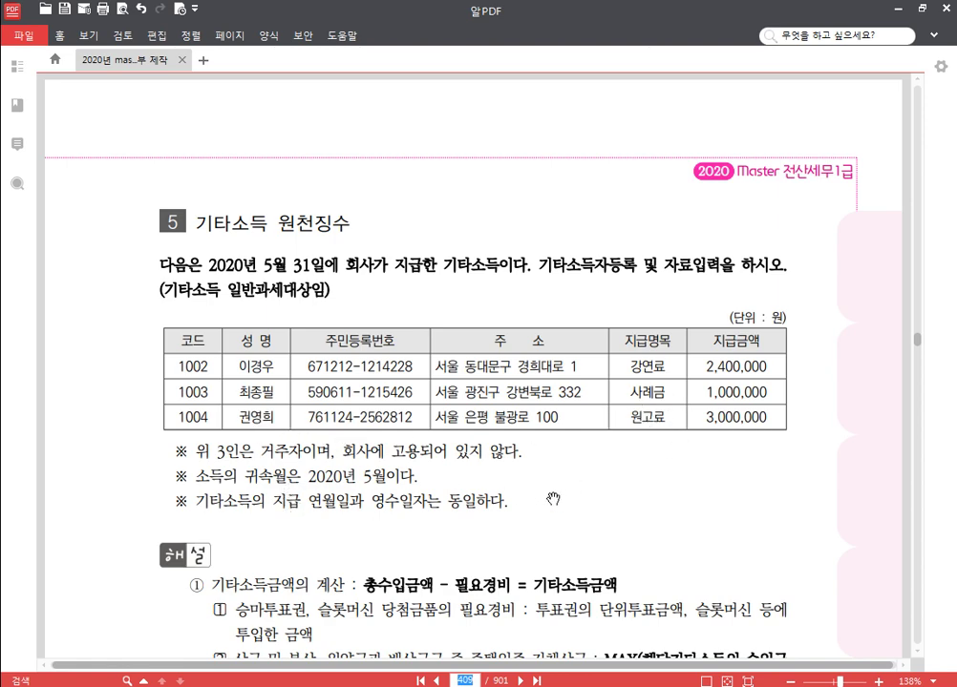
{"action": "scroll", "coordinate": [506, 420], "scroll_direction": "down", "scroll_amount": 2}
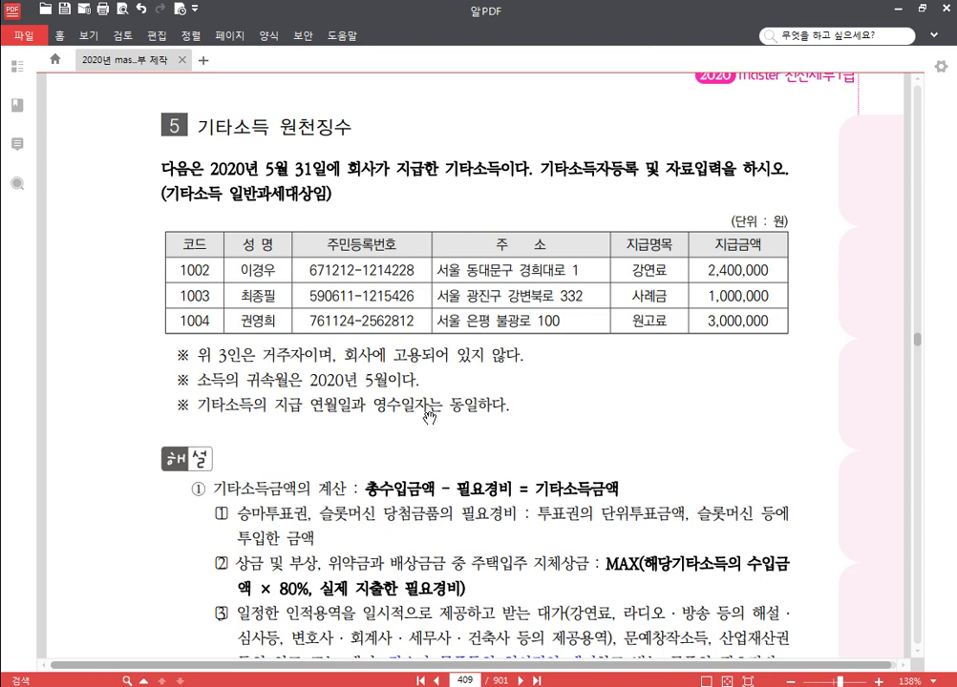
{"action": "mouse_move", "coordinate": [603, 450]}
{"action": "left_mouse_down"}
{"action": "mouse_move", "coordinate": [599, 416]}
{"action": "mouse_move", "coordinate": [607, 459]}
{"action": "left_mouse_up"}
{"action": "left_click", "coordinate": [377, 685]}
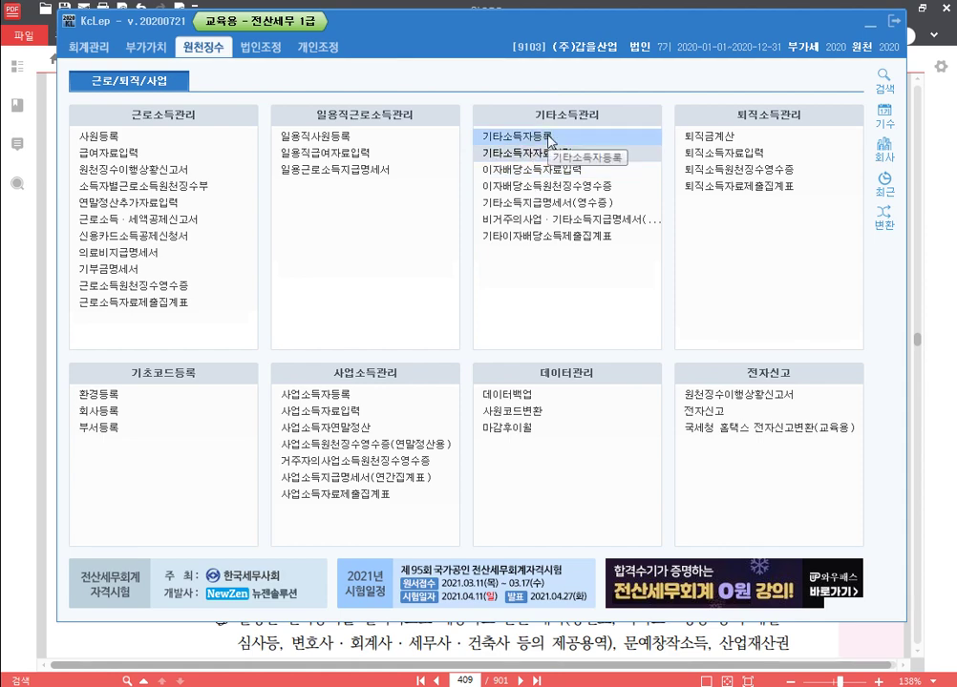
Add resident earner 01002 with the earner's name and income type 76 강연료 등.
{"action": "left_click", "coordinate": [549, 140]}
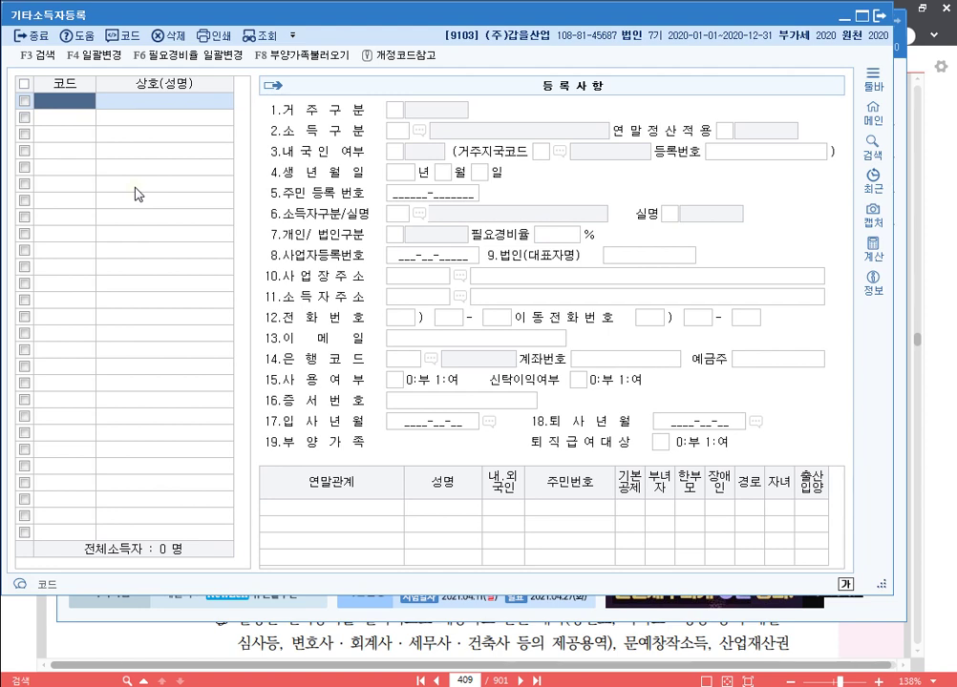
{"action": "type", "text": "1002"}
{"action": "key", "text": "Return"}
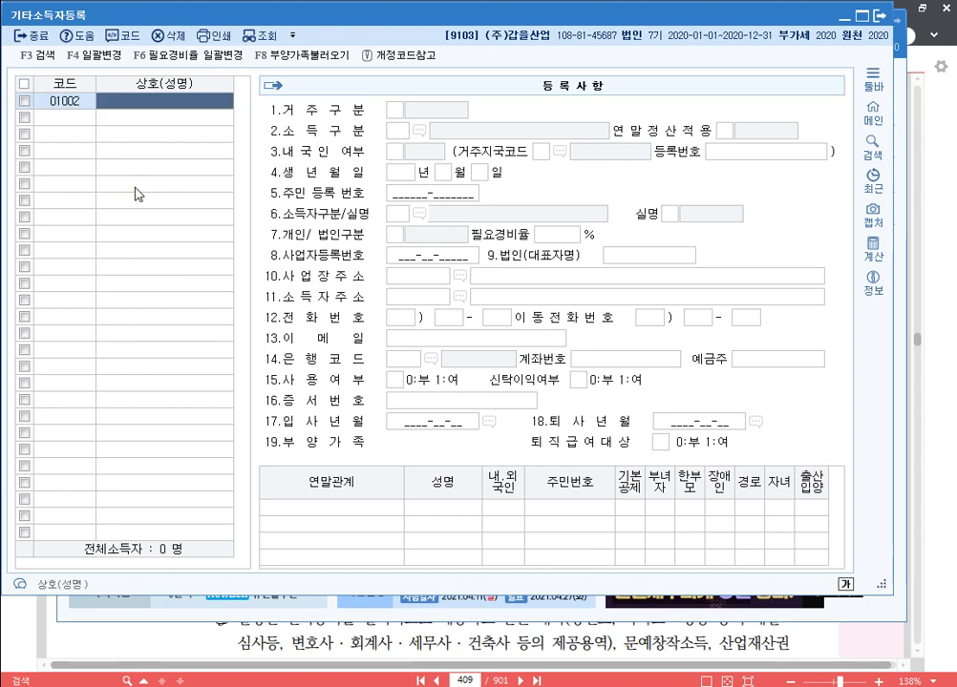
{"action": "key", "text": "Return"}
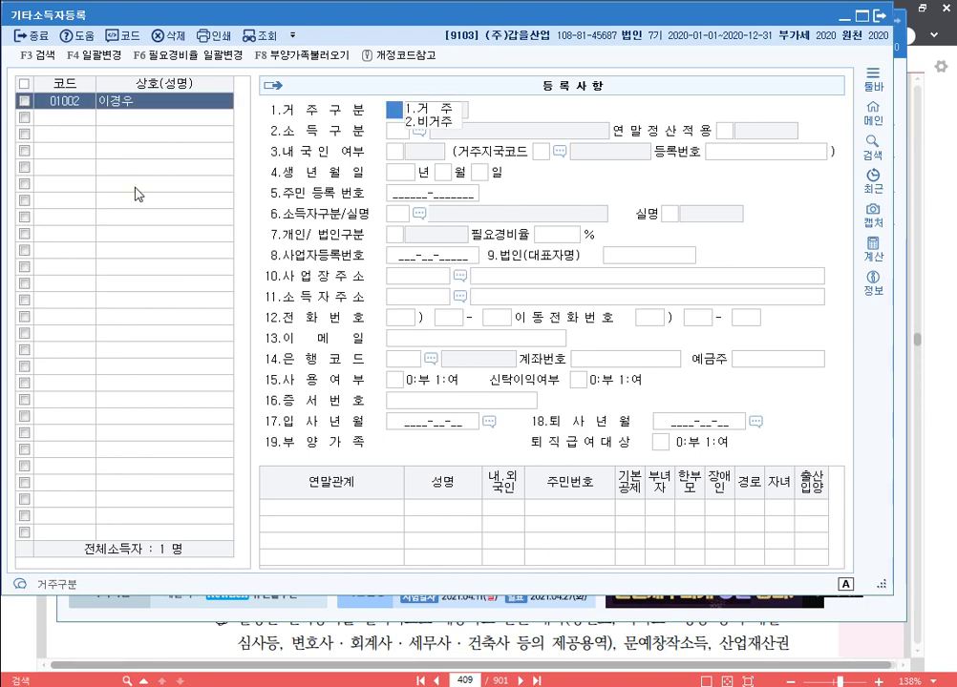
{"action": "key", "text": "Return"}
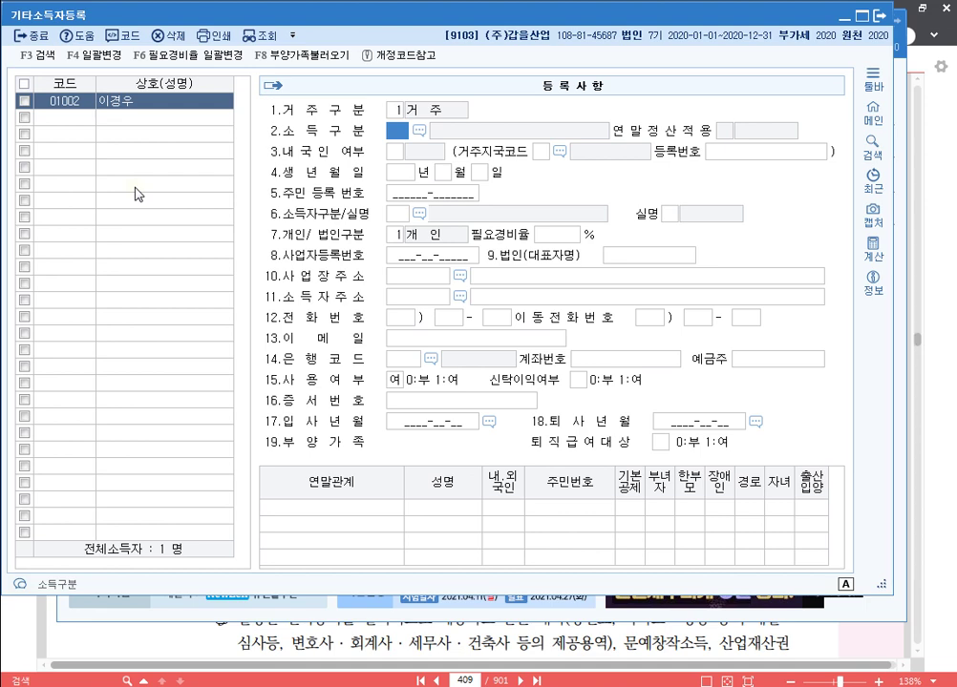
{"action": "key", "text": "F2"}
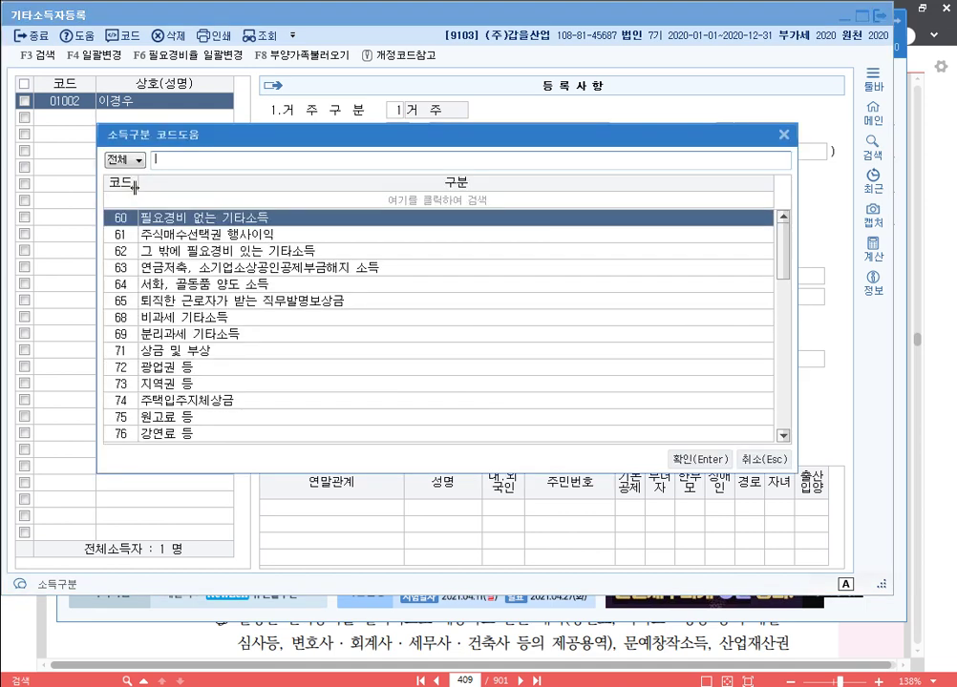
{"action": "type", "text": "강연"}
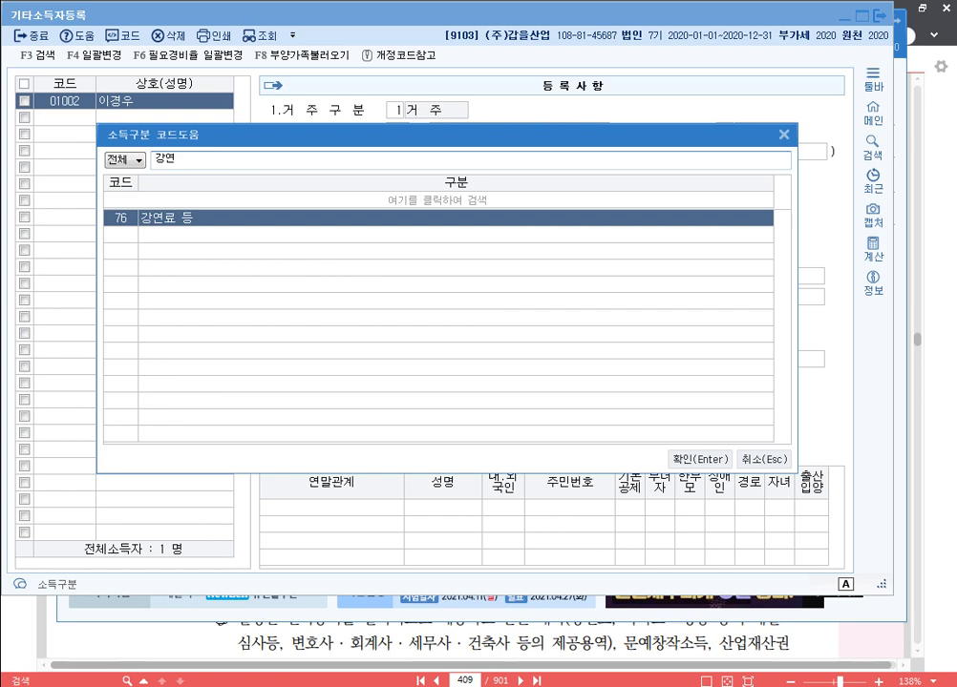
{"action": "key", "text": "Return"}
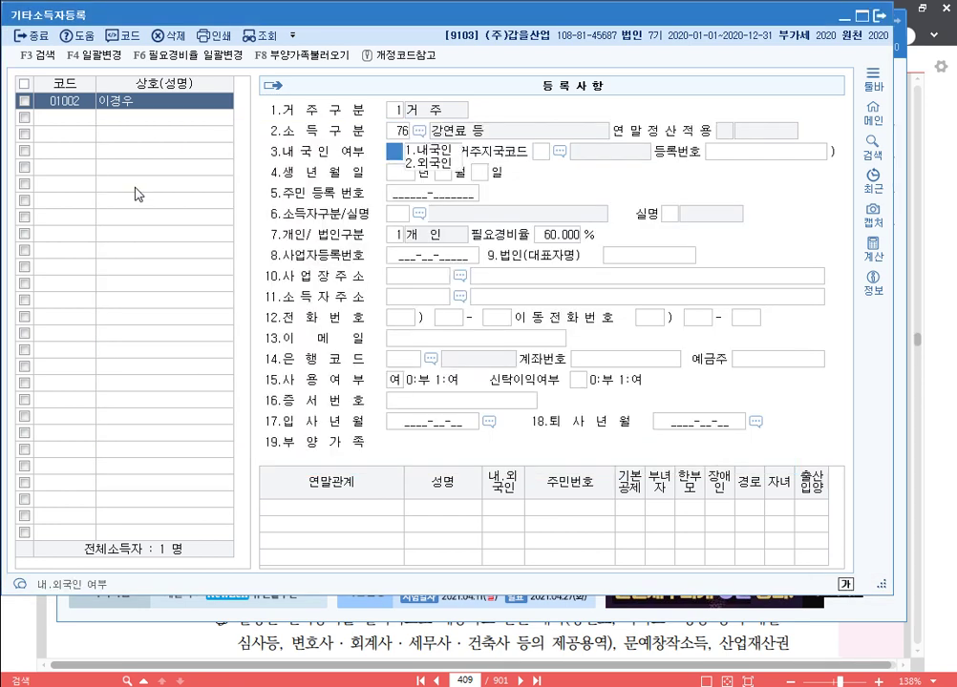
Enter the earner's resident number, ID type 111, real-name status and individual type.
{"action": "type", "text": "1"}
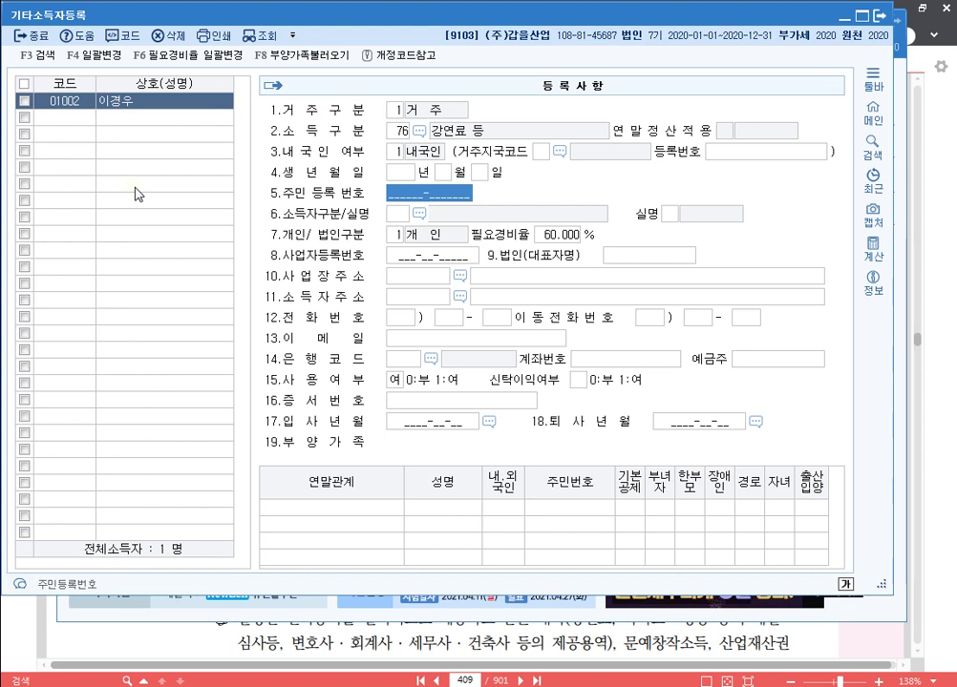
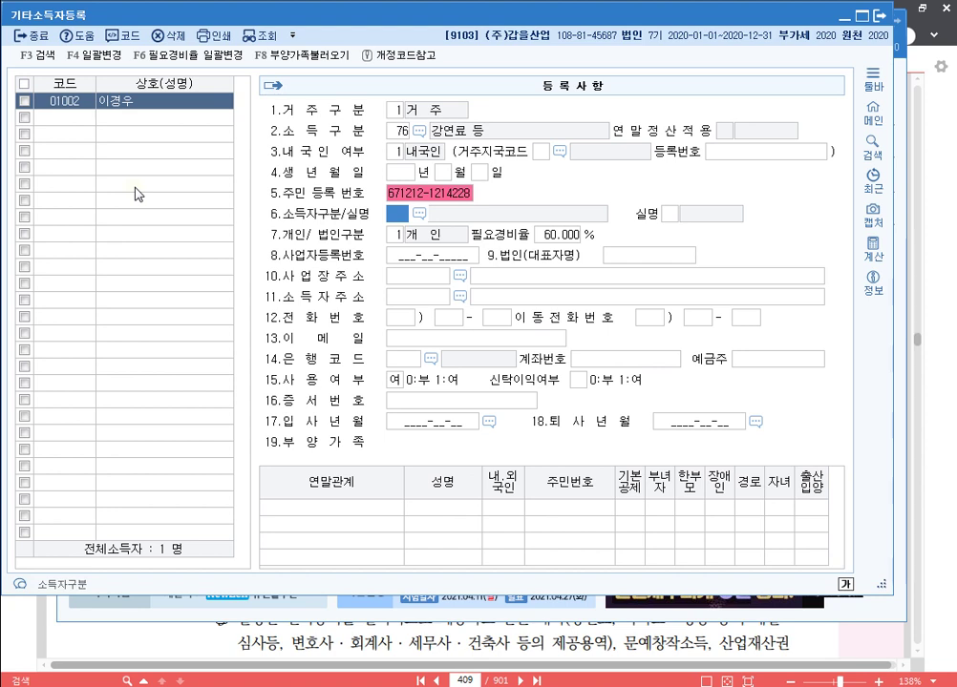
{"action": "key", "text": "F2"}
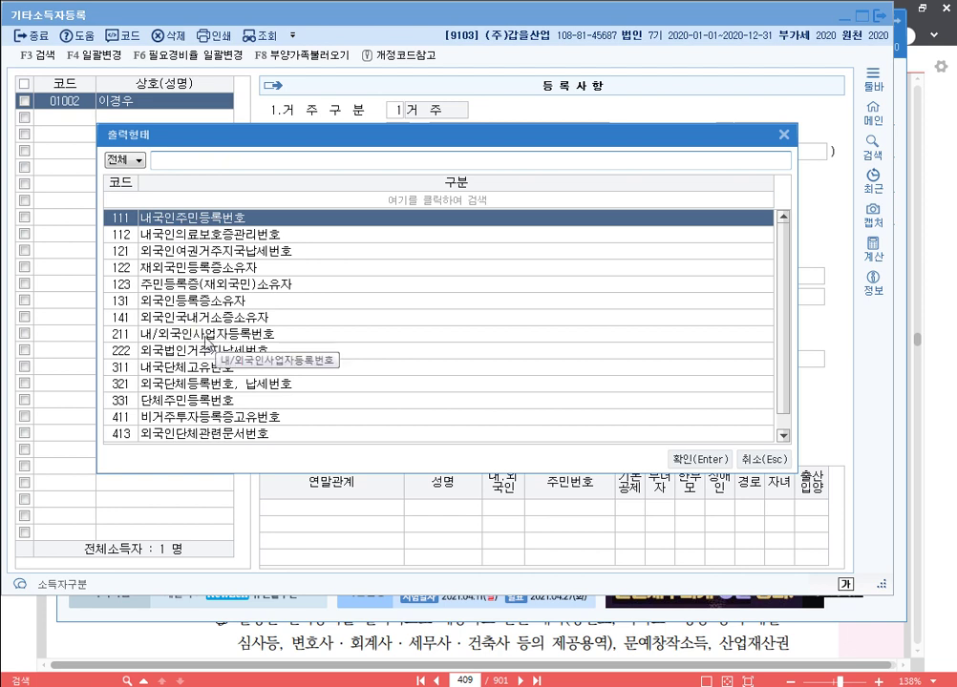
{"action": "left_click", "coordinate": [216, 334]}
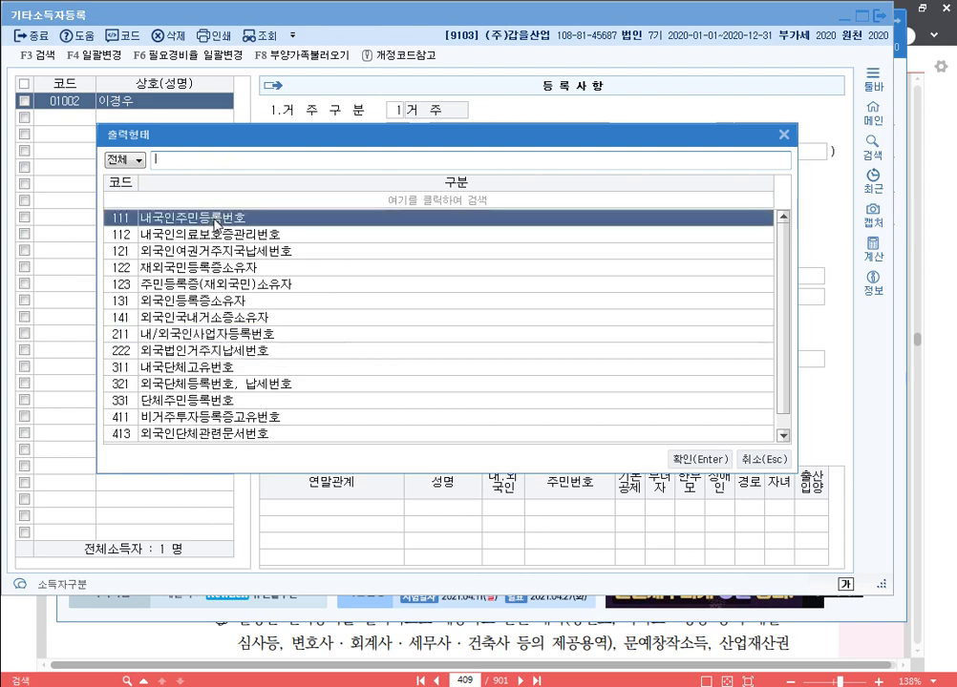
{"action": "left_click", "coordinate": [225, 221]}
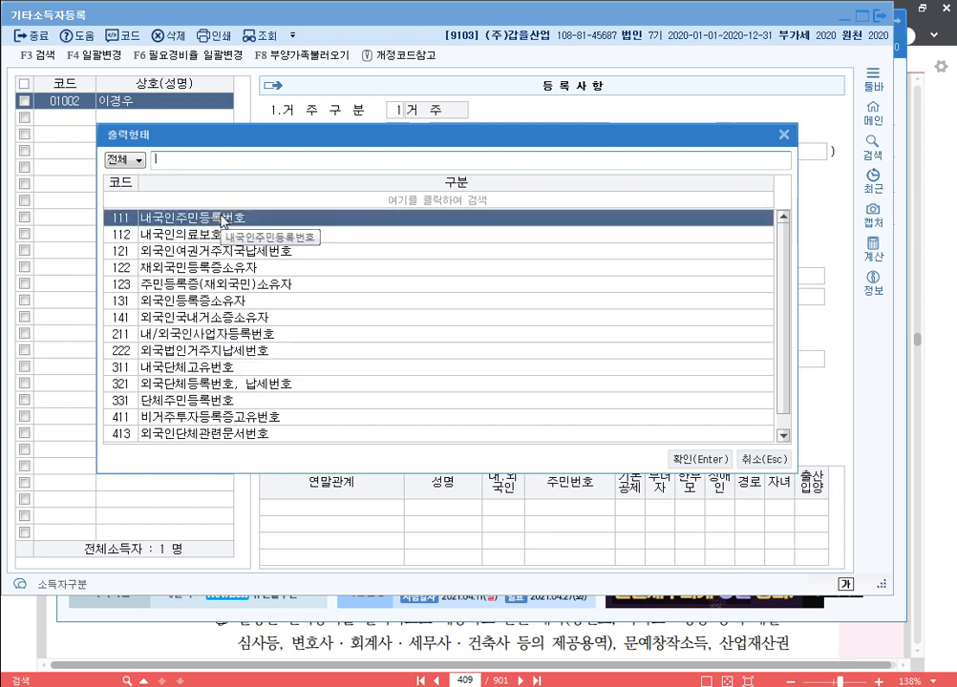
{"action": "left_click", "coordinate": [702, 458]}
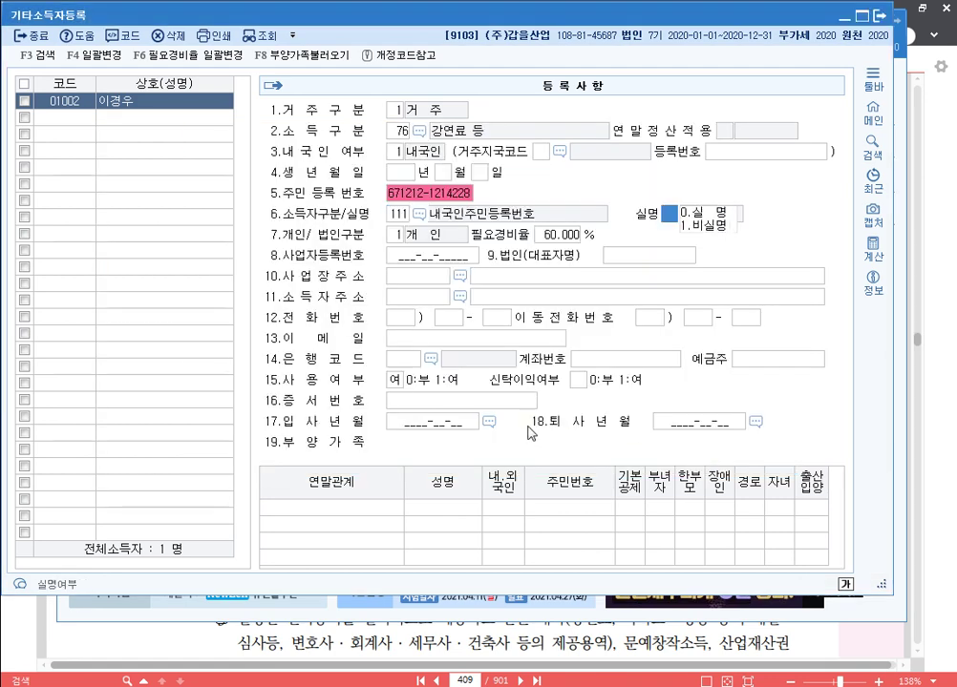
{"action": "key", "text": "Return"}
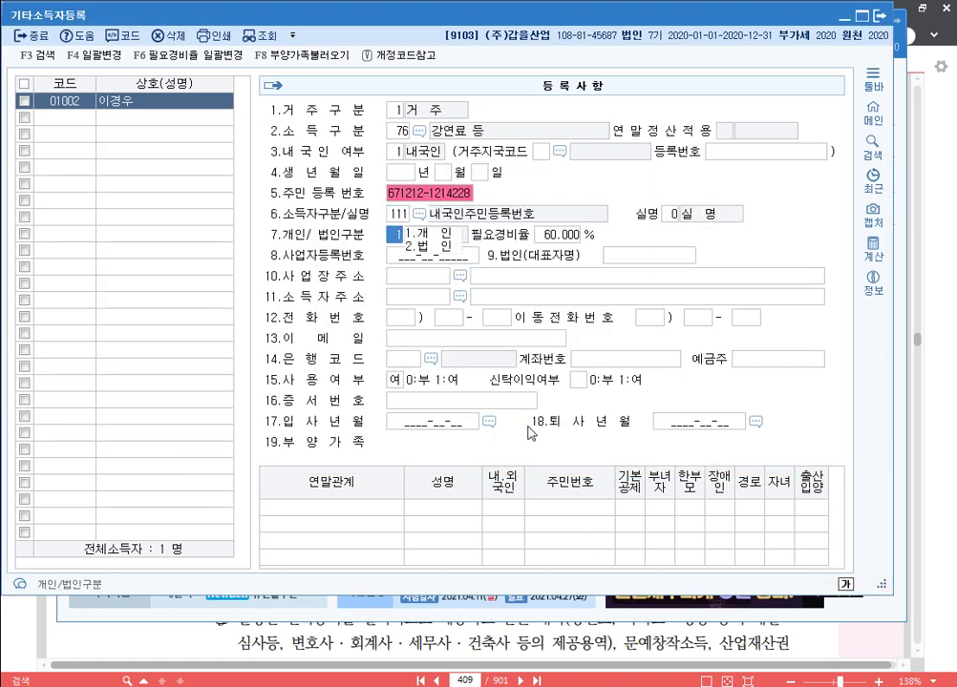
{"action": "key", "text": "Return"}
{"action": "key", "text": "Return"}
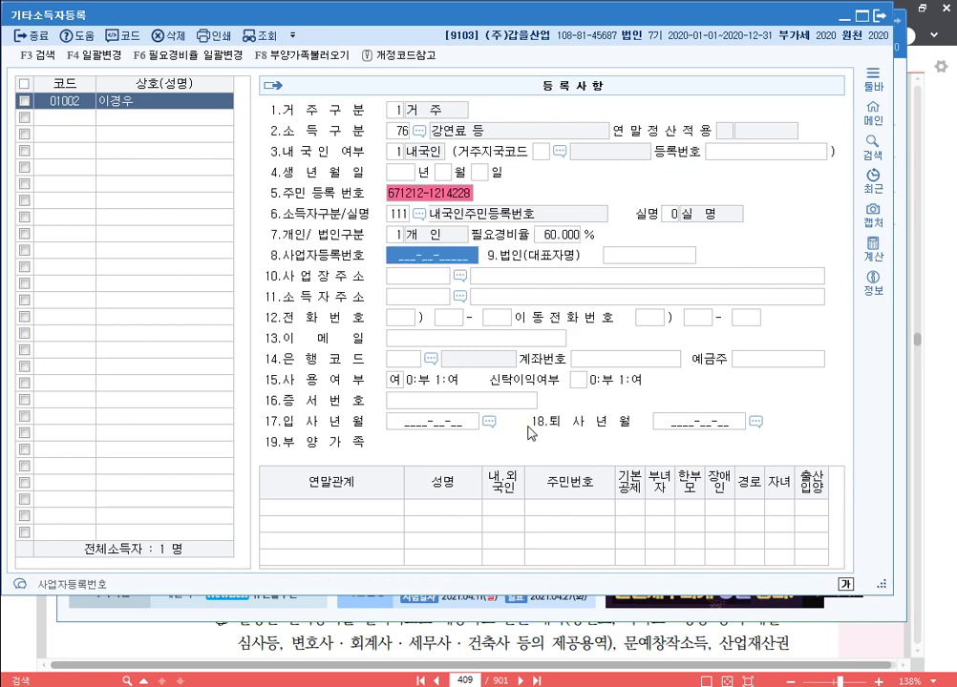
{"action": "key", "text": "Return"}
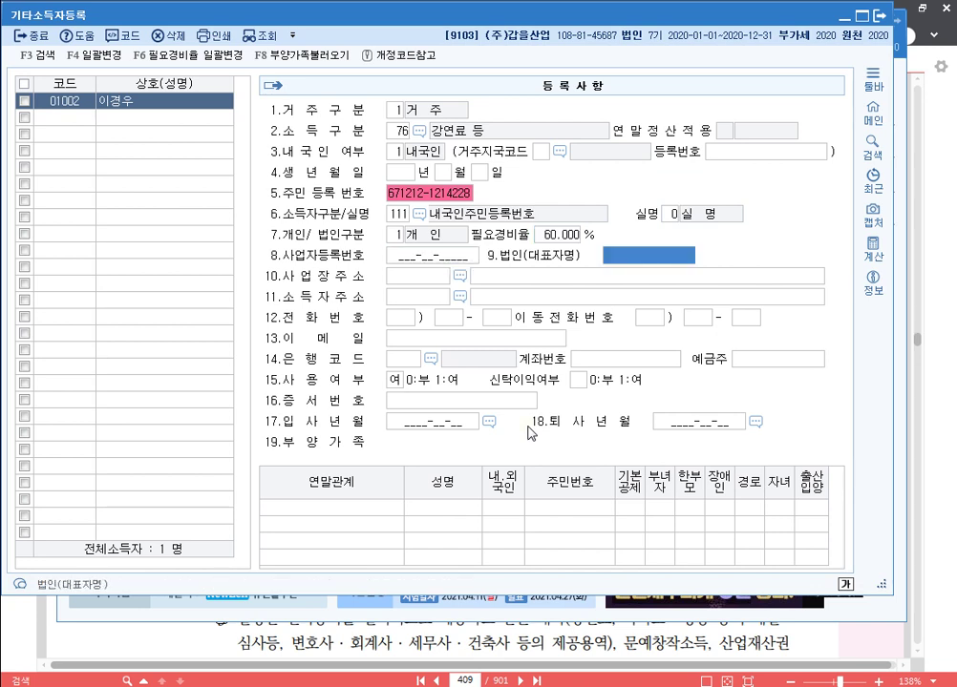
{"action": "key", "text": "Return"}
{"action": "key", "text": "Return"}
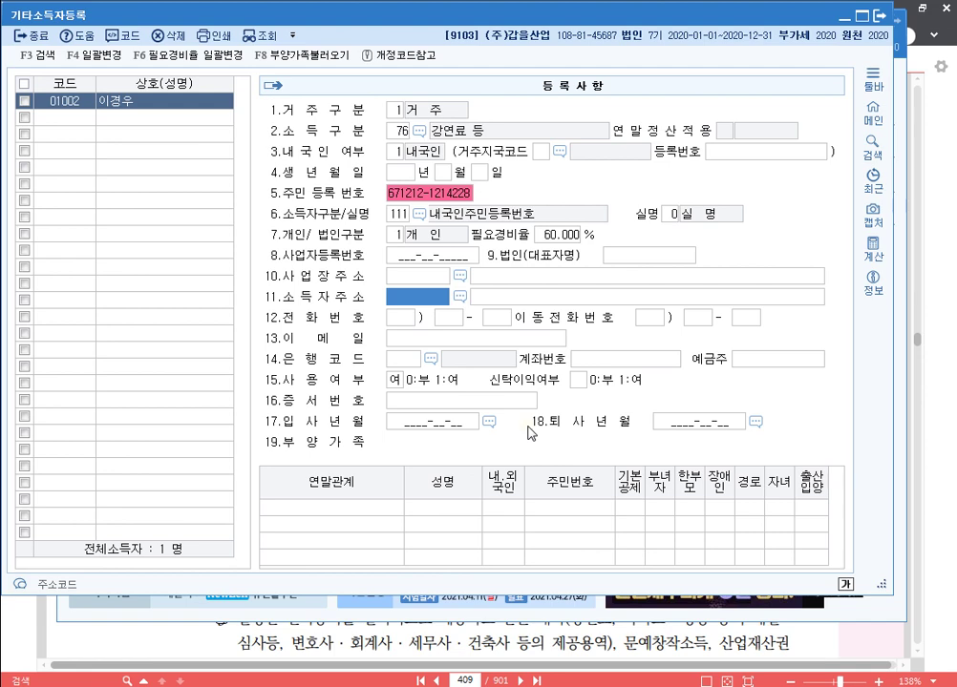
Fill in earner 01002's home address from the postcode search.
{"action": "key", "text": "Return"}
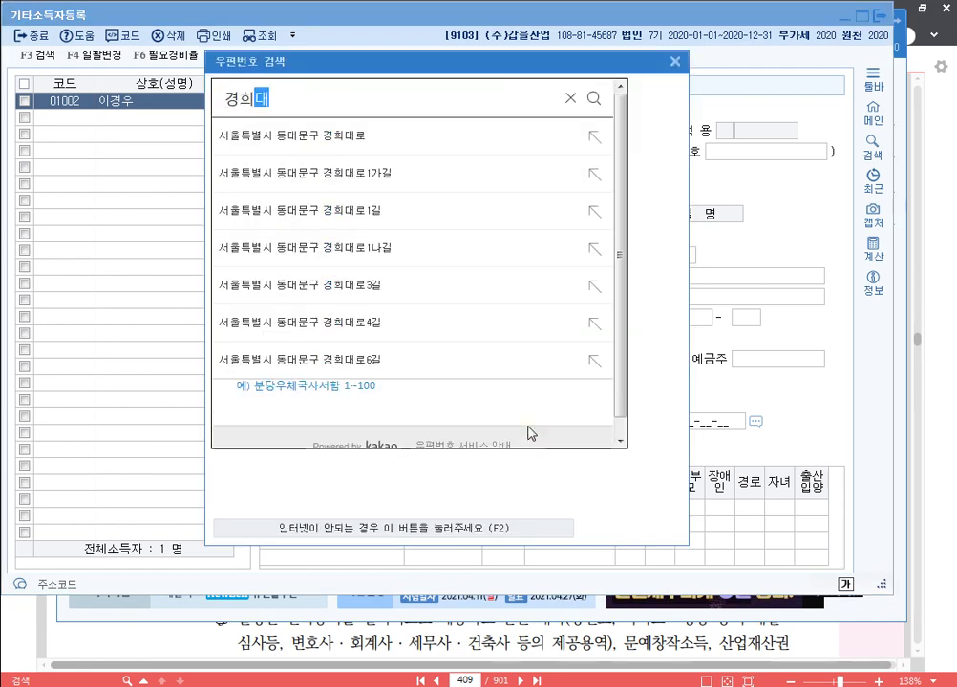
{"action": "key", "text": "Return"}
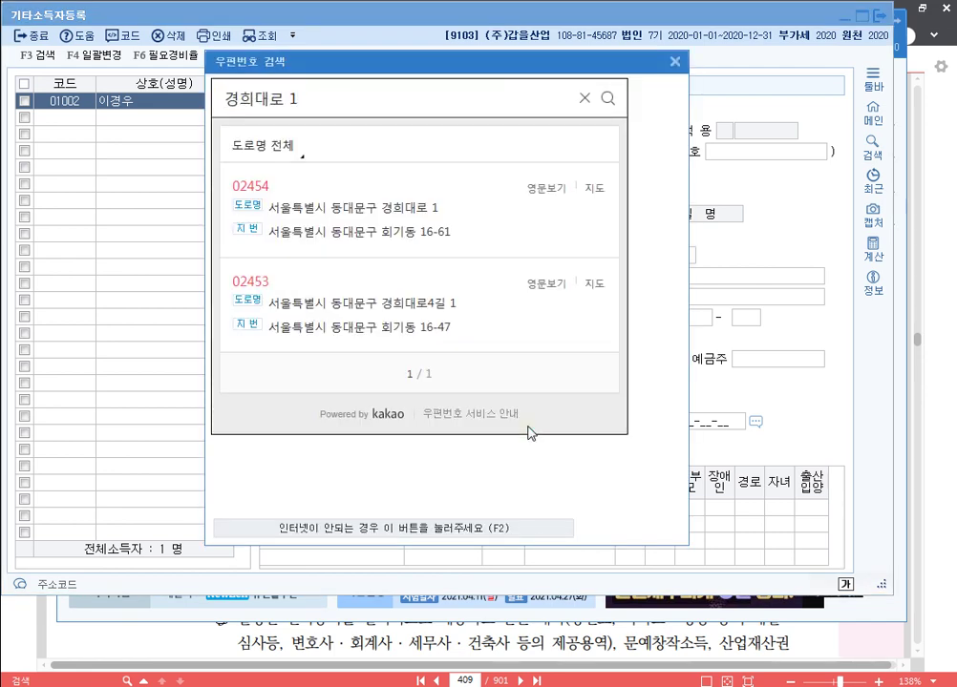
{"action": "left_click", "coordinate": [399, 212]}
{"action": "key", "text": "Return"}
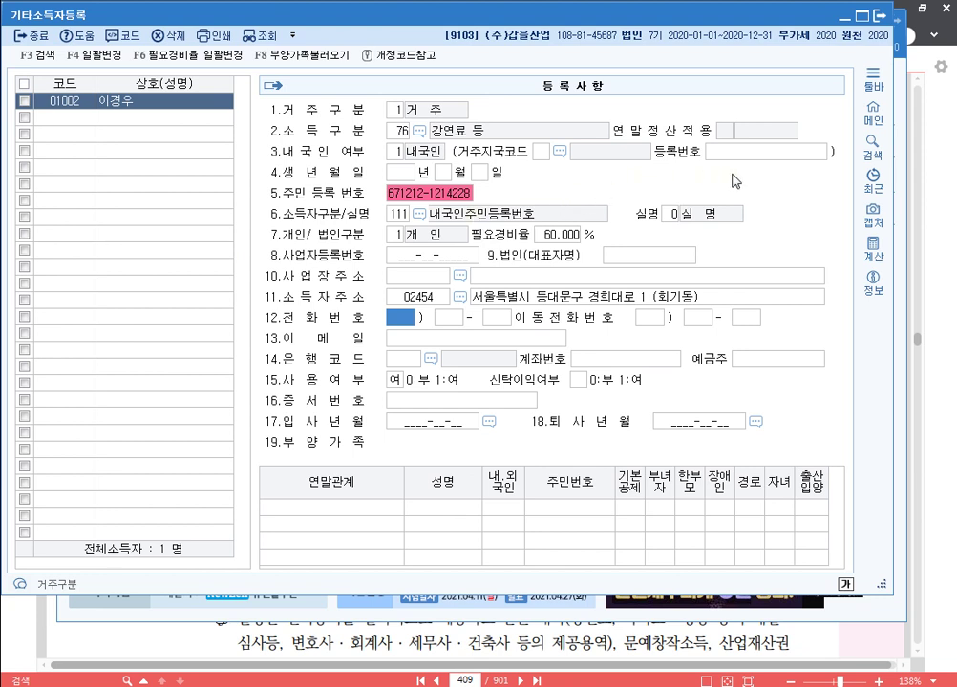
{"action": "key", "text": "Escape"}
Add resident earner 01003 with the earner's name and income type 78 사례금.
{"action": "type", "text": "1003"}
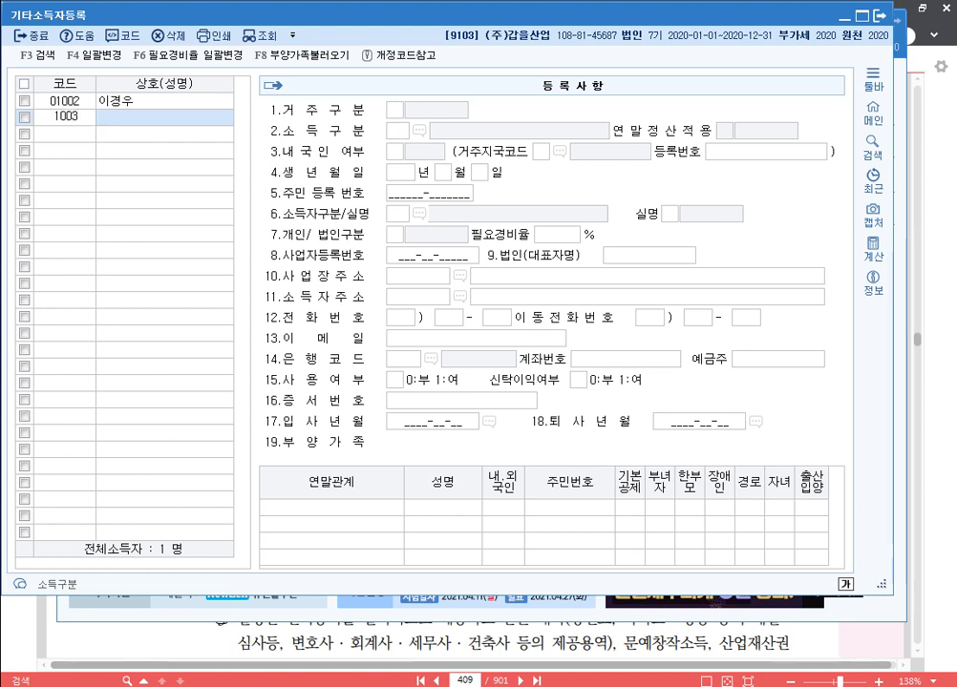
{"action": "key", "text": "Return"}
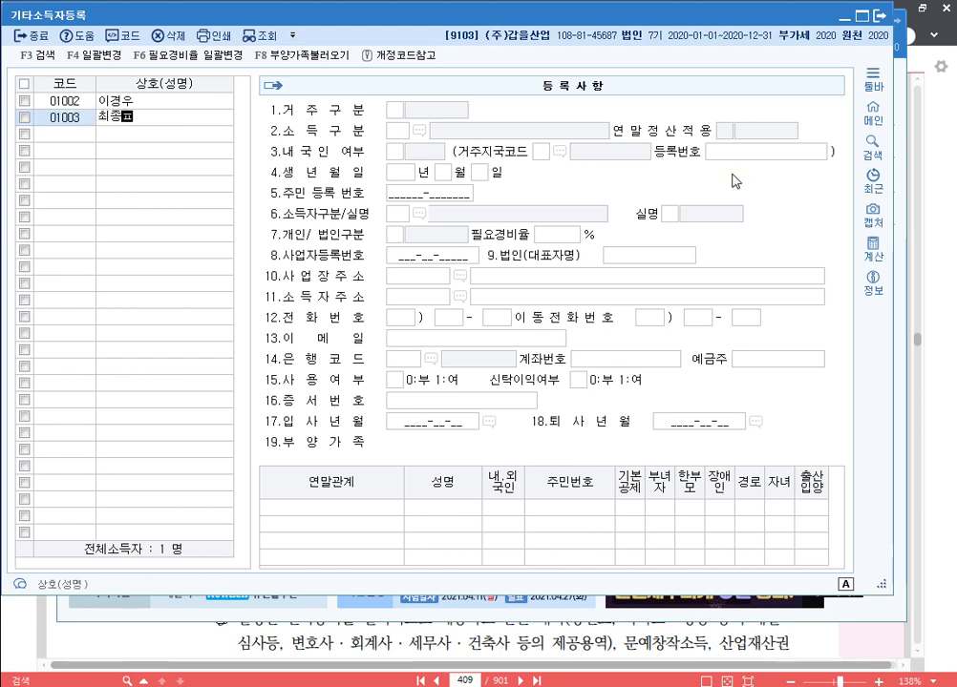
{"action": "key", "text": "Return"}
{"action": "key", "text": "Return"}
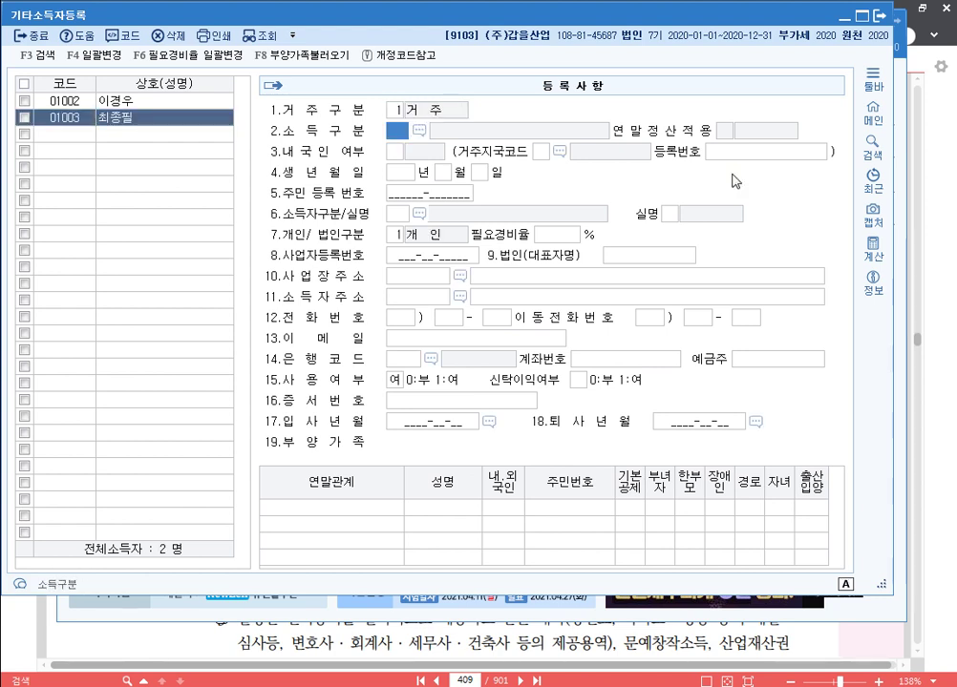
{"action": "key", "text": "F2"}
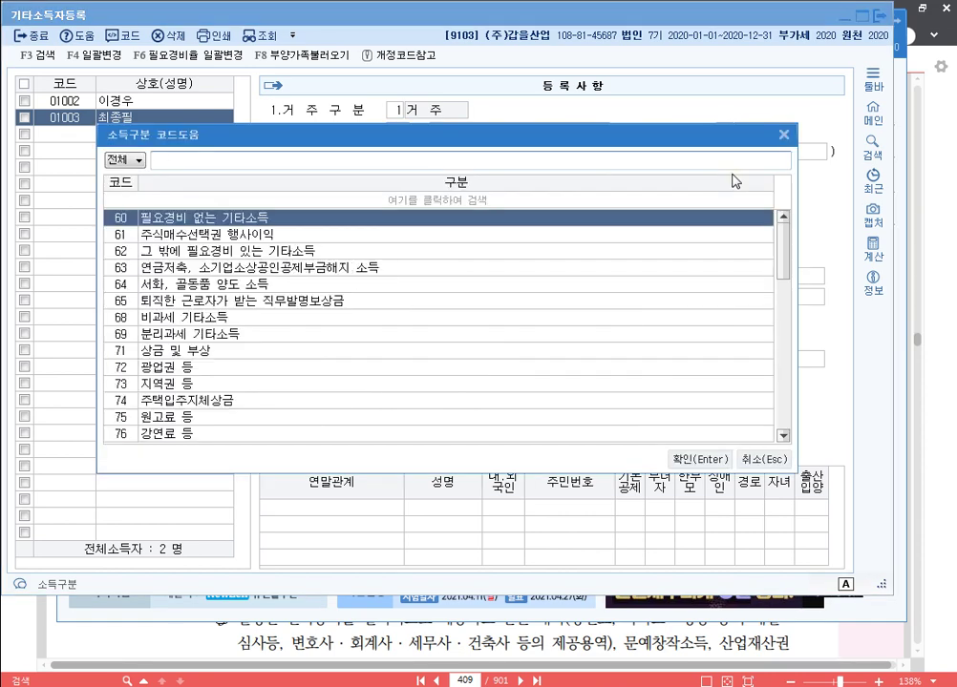
{"action": "type", "text": "살"}
{"action": "type", "text": "례"}
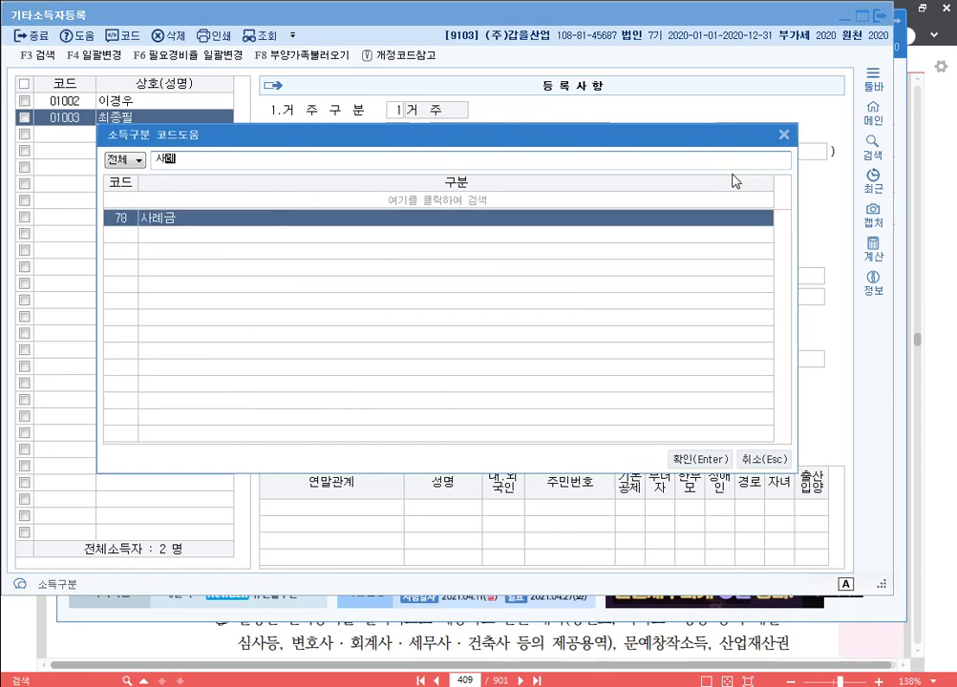
{"action": "key", "text": "Return"}
{"action": "key", "text": "Return"}
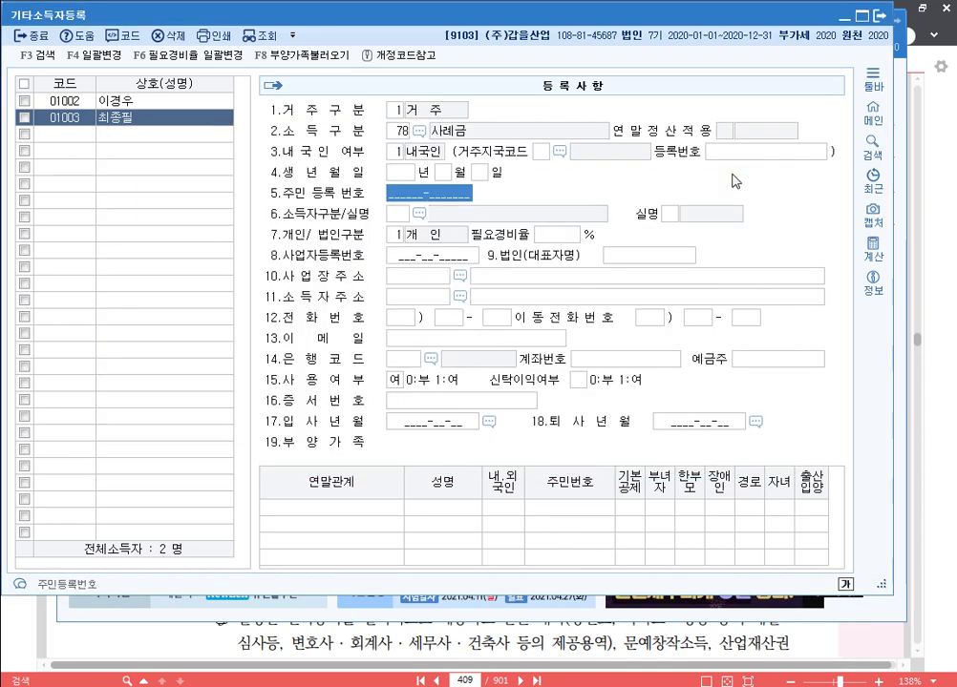
{"action": "type", "text": "590"}
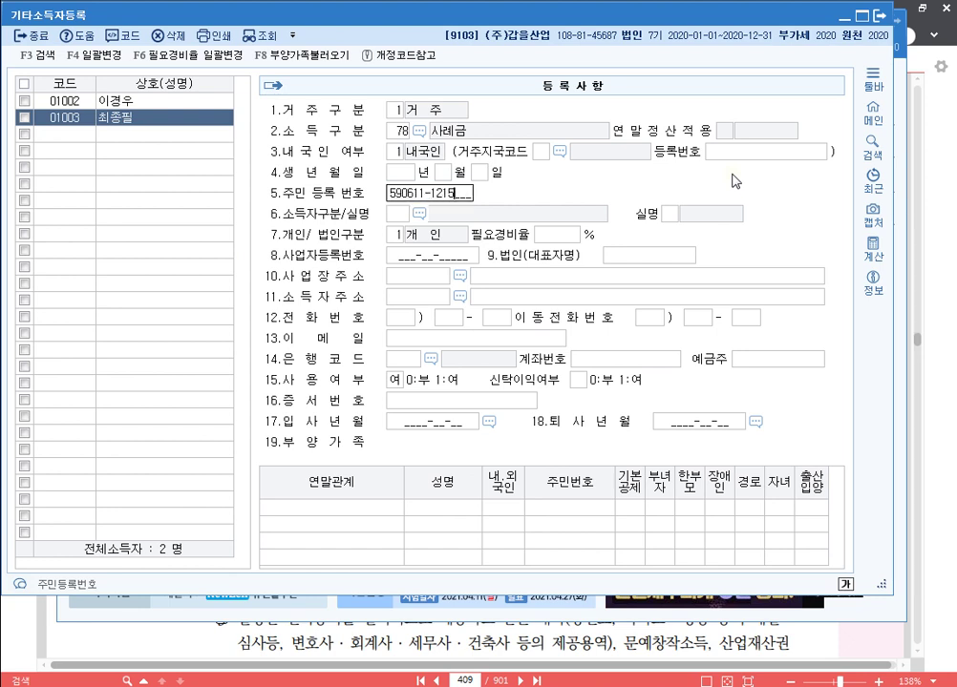
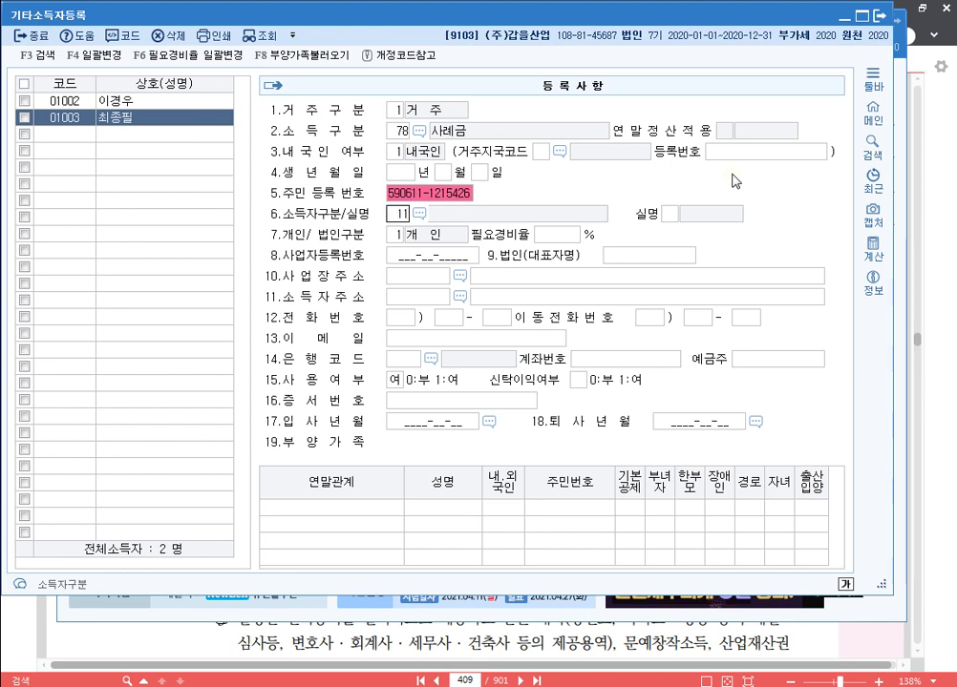
{"action": "key", "text": "Return"}
{"action": "key", "text": "Return"}
{"action": "key", "text": "Return"}
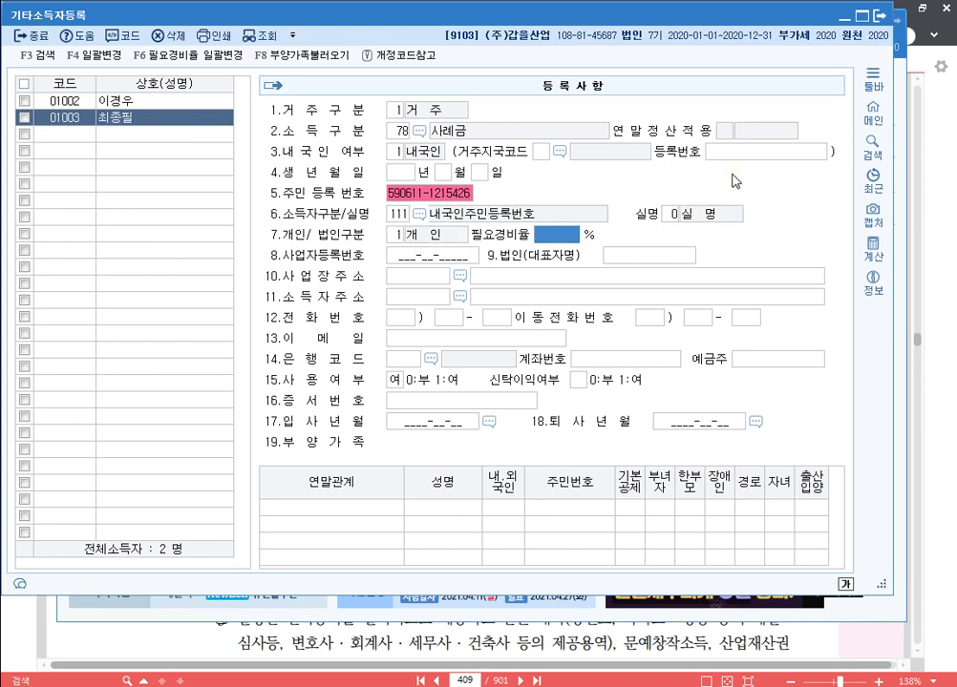
{"action": "key", "text": "Return"}
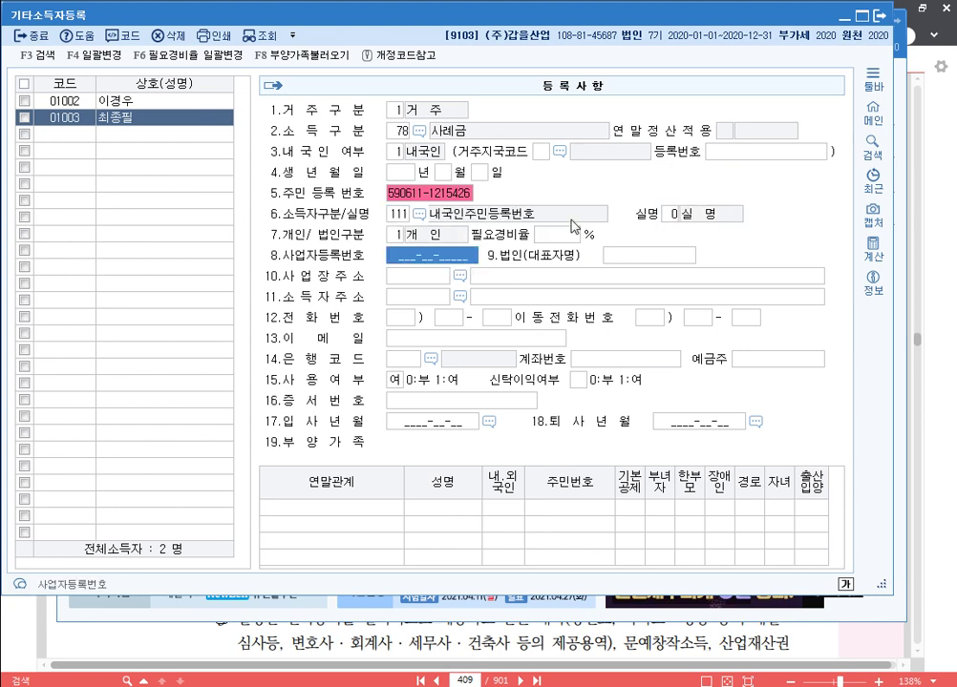
{"action": "key", "text": "Return"}
{"action": "key", "text": "Return"}
{"action": "key", "text": "Return"}
{"action": "key", "text": "Return"}
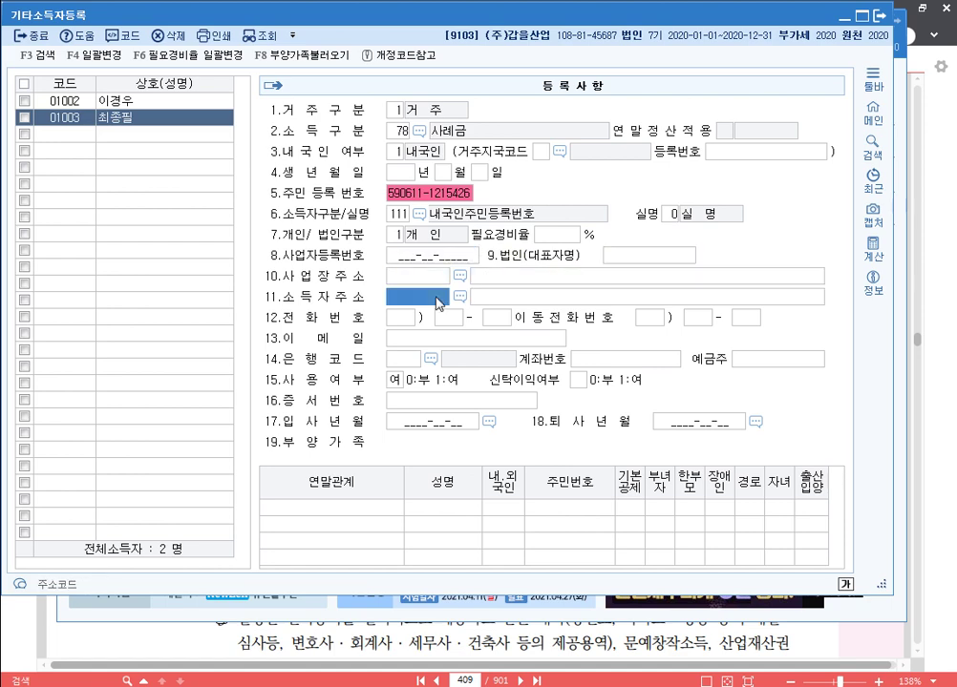
Retry the postcode search by road name and fill in earner 01003's home address.
{"action": "key", "text": "Return"}
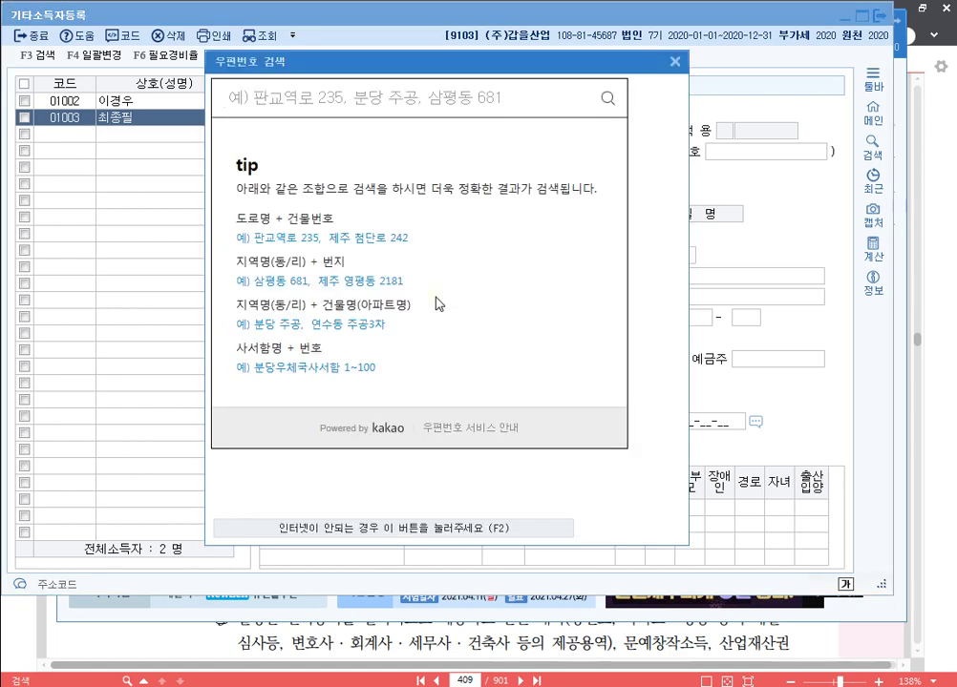
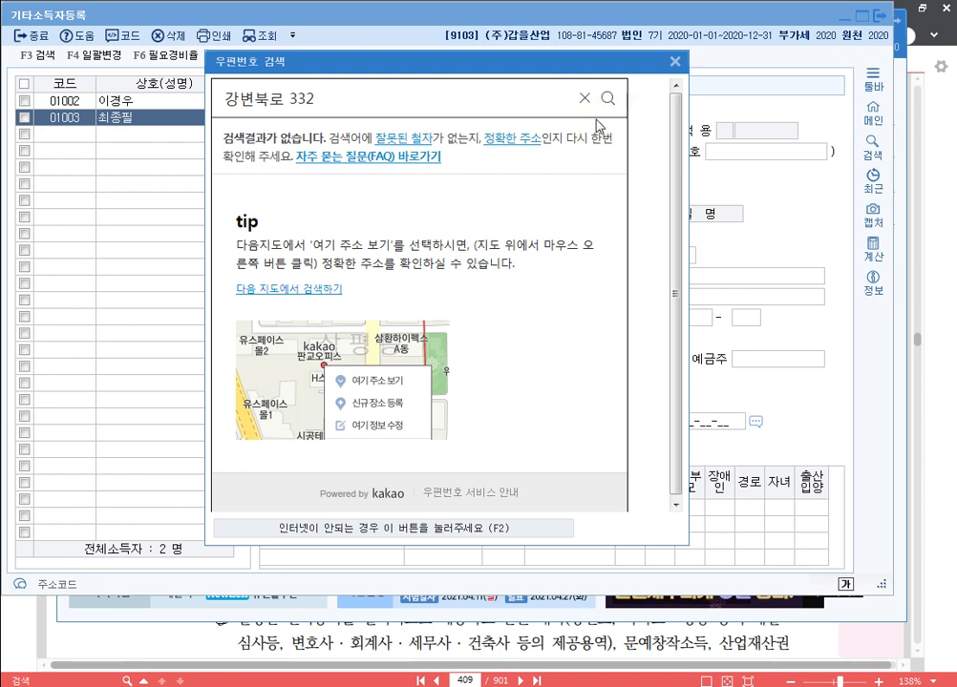
{"action": "left_click", "coordinate": [677, 63]}
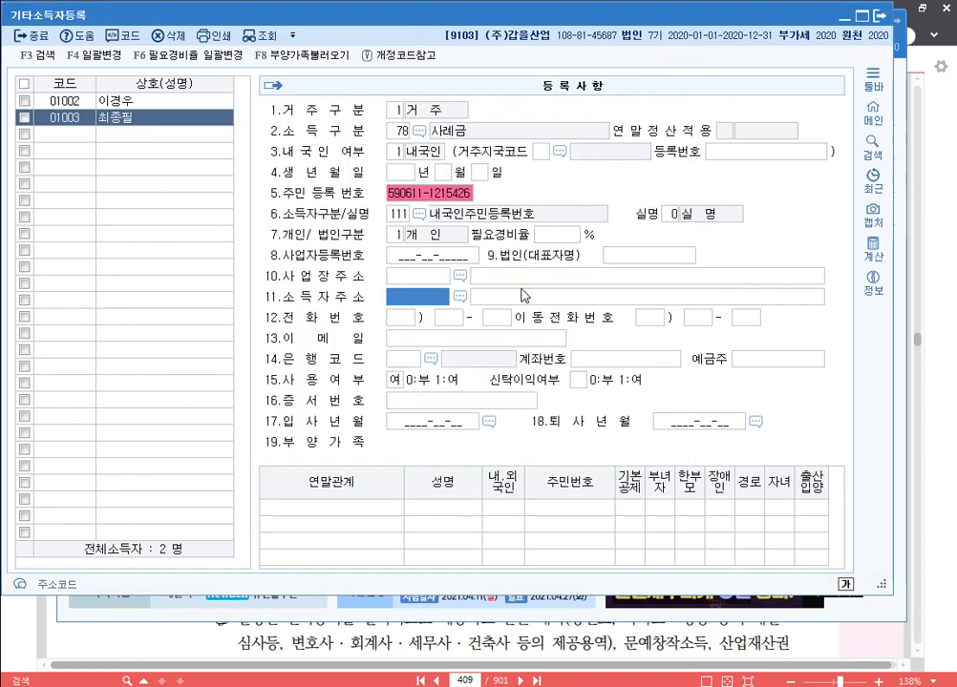
{"action": "left_click", "coordinate": [456, 312]}
{"action": "type", "text": "방변ㄱ"}
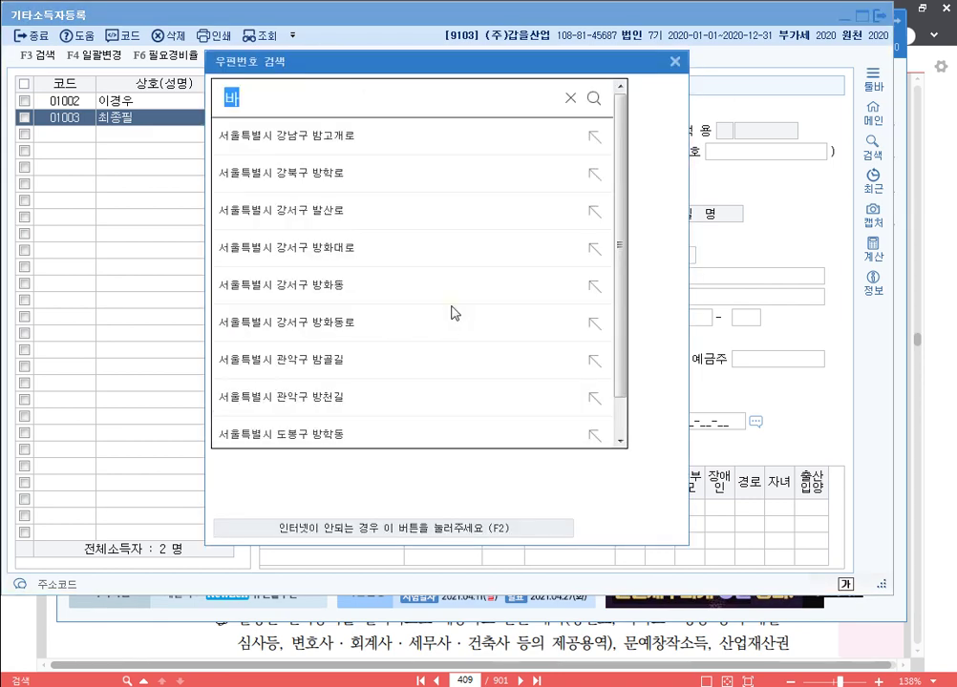
{"action": "key", "text": "BackSpace"}
{"action": "key", "text": "BackSpace"}
{"action": "key", "text": "BackSpace"}
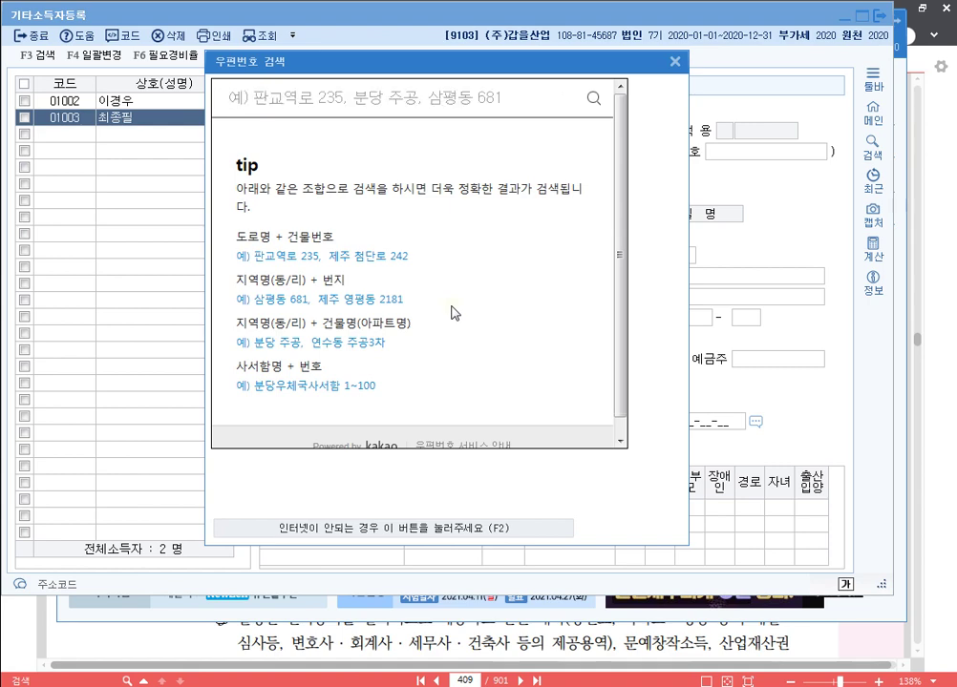
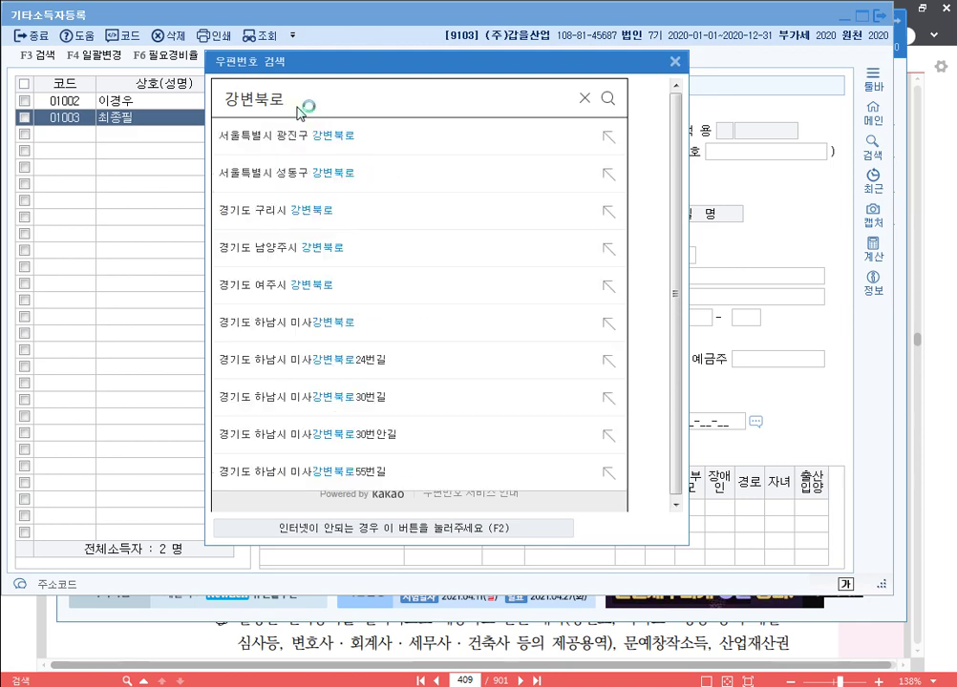
{"action": "key", "text": "Return"}
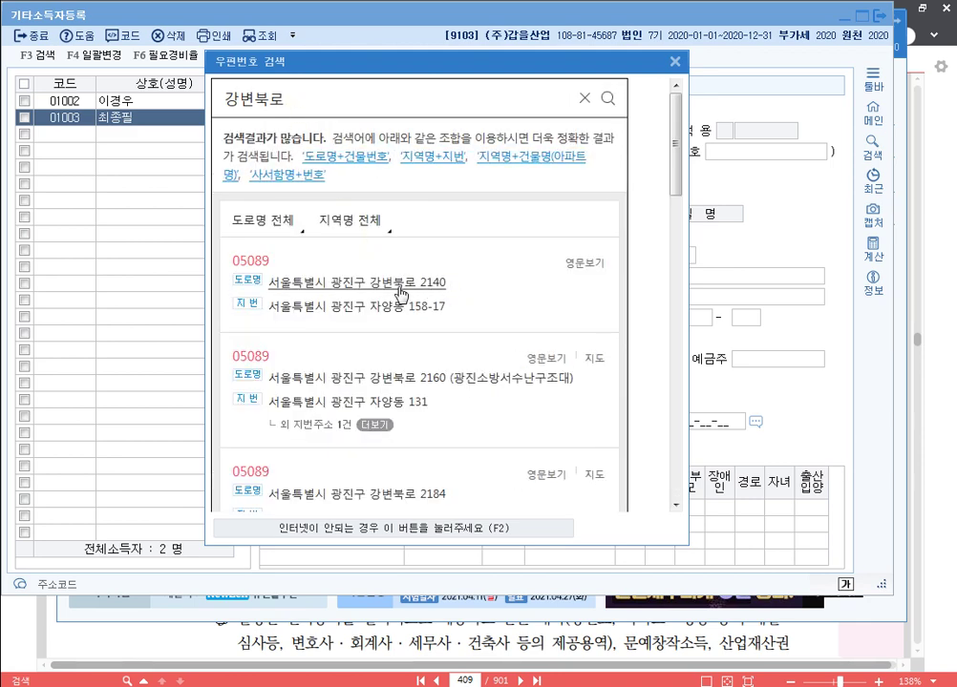
{"action": "left_click", "coordinate": [398, 285]}
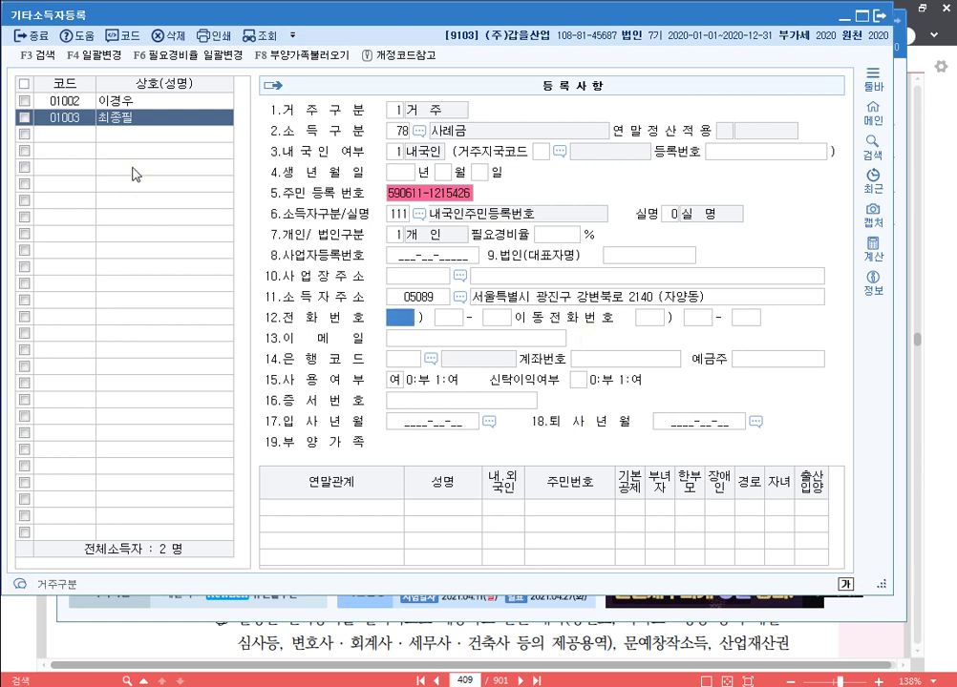
{"action": "left_click", "coordinate": [71, 134]}
Add resident earner 01004 with the earner's name, income type 75 원고료 등, and resident number.
{"action": "type", "text": "10"}
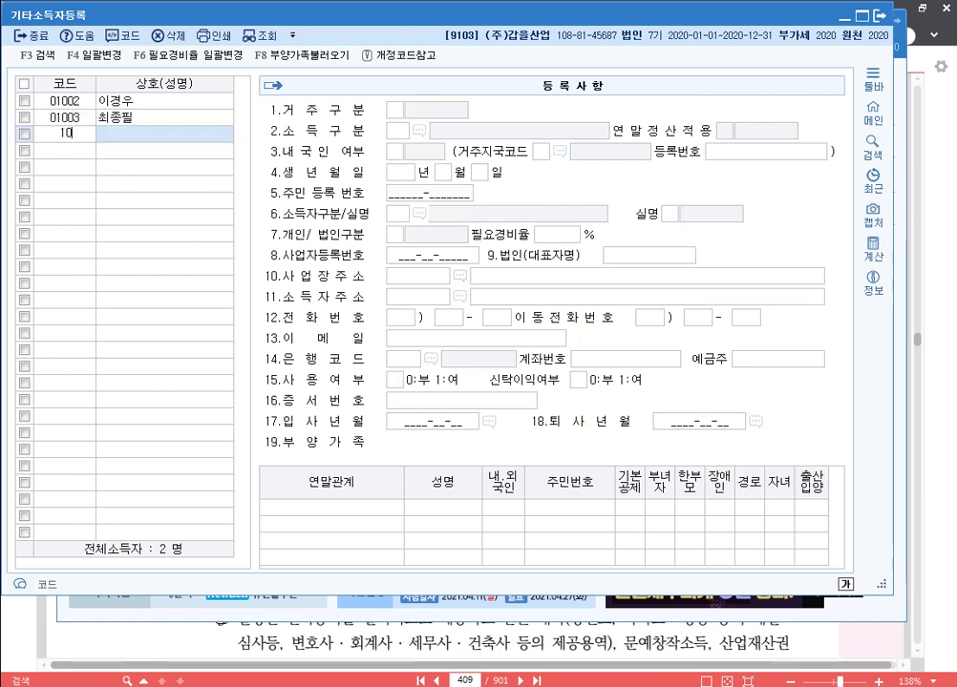
{"action": "type", "text": "04"}
{"action": "key", "text": "Return"}
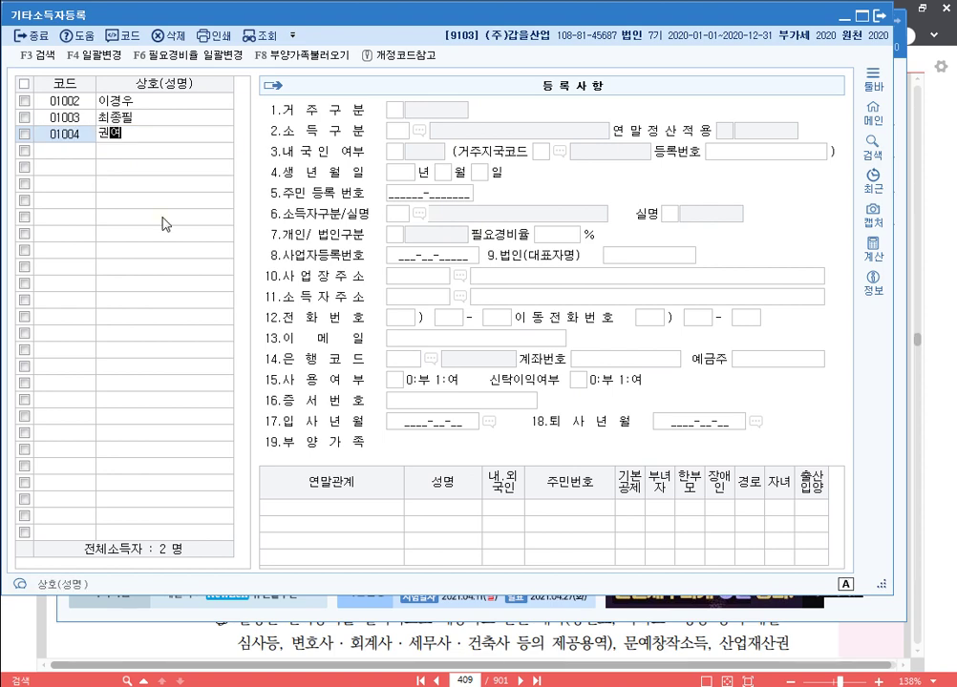
{"action": "key", "text": "Return"}
{"action": "type", "text": "1"}
{"action": "key", "text": "Return"}
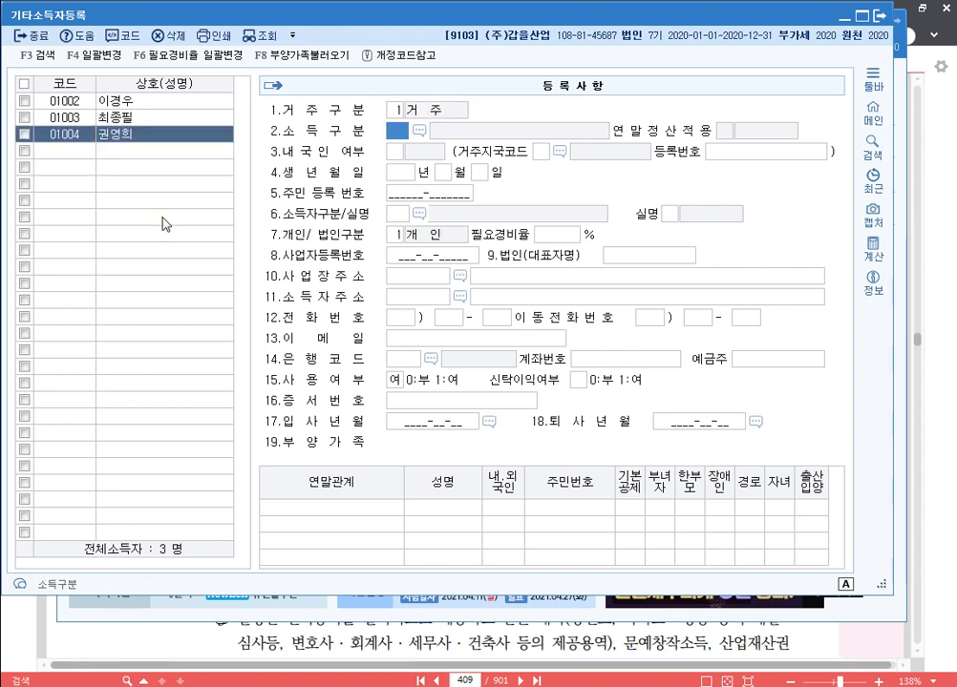
{"action": "key", "text": "F2"}
{"action": "type", "text": "원고"}
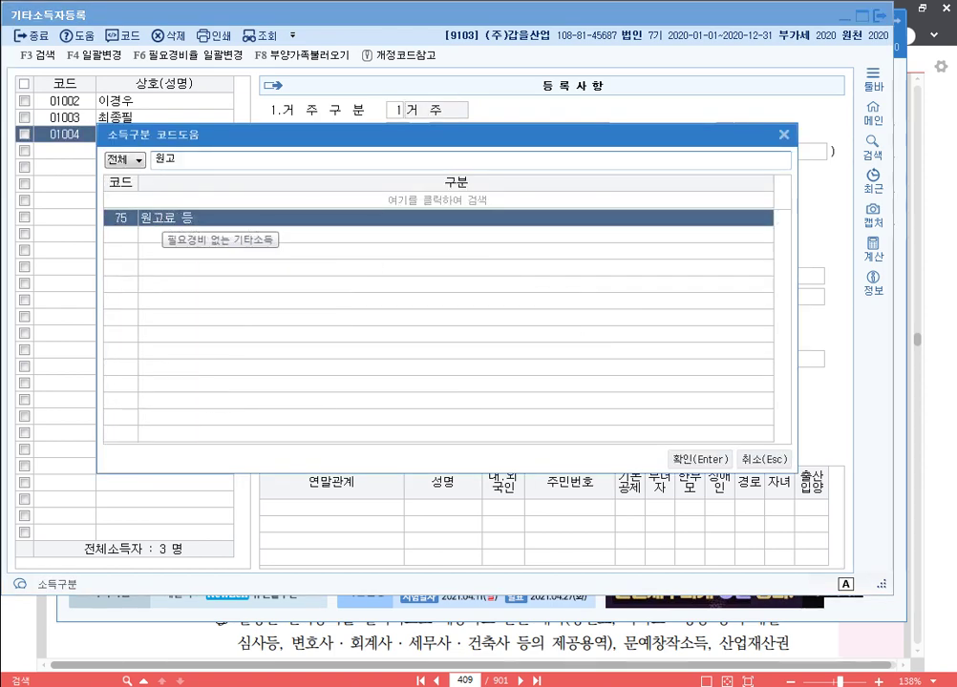
{"action": "key", "text": "Return"}
{"action": "key", "text": "Return"}
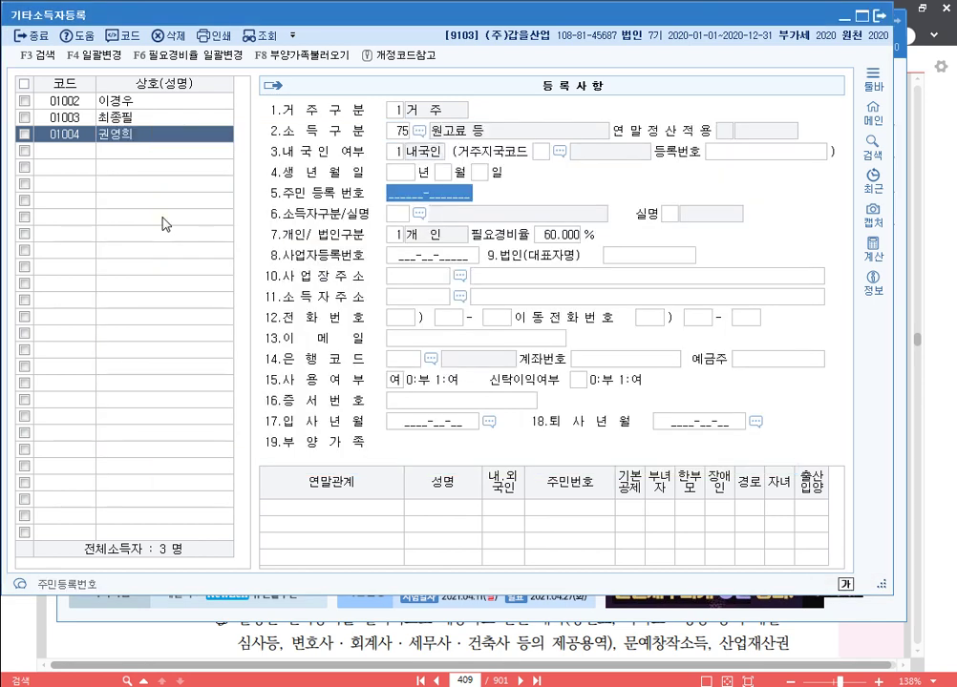
{"action": "type", "text": "7"}
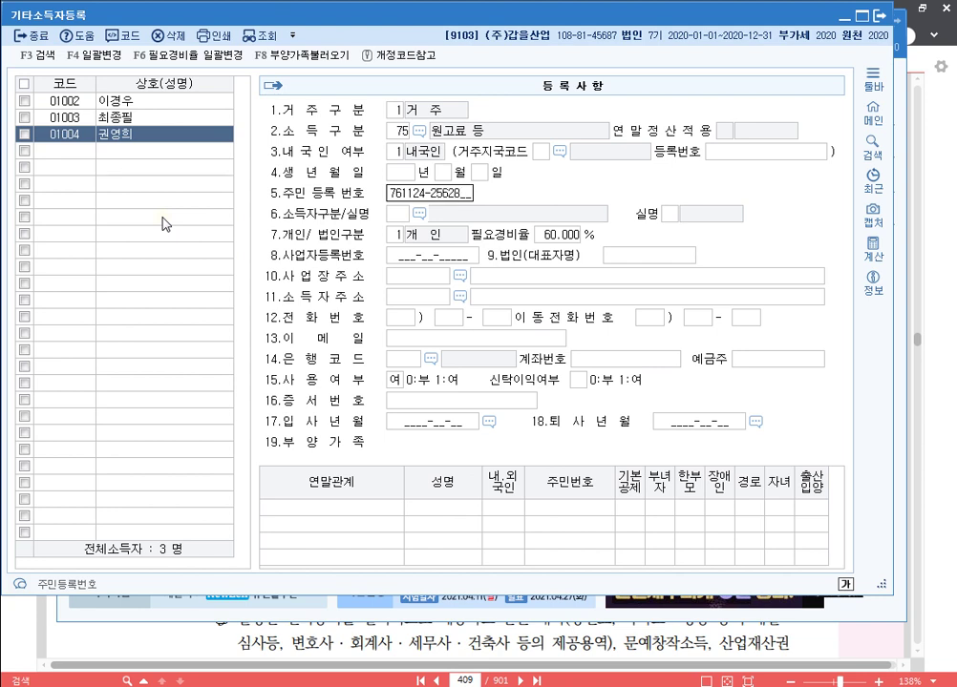
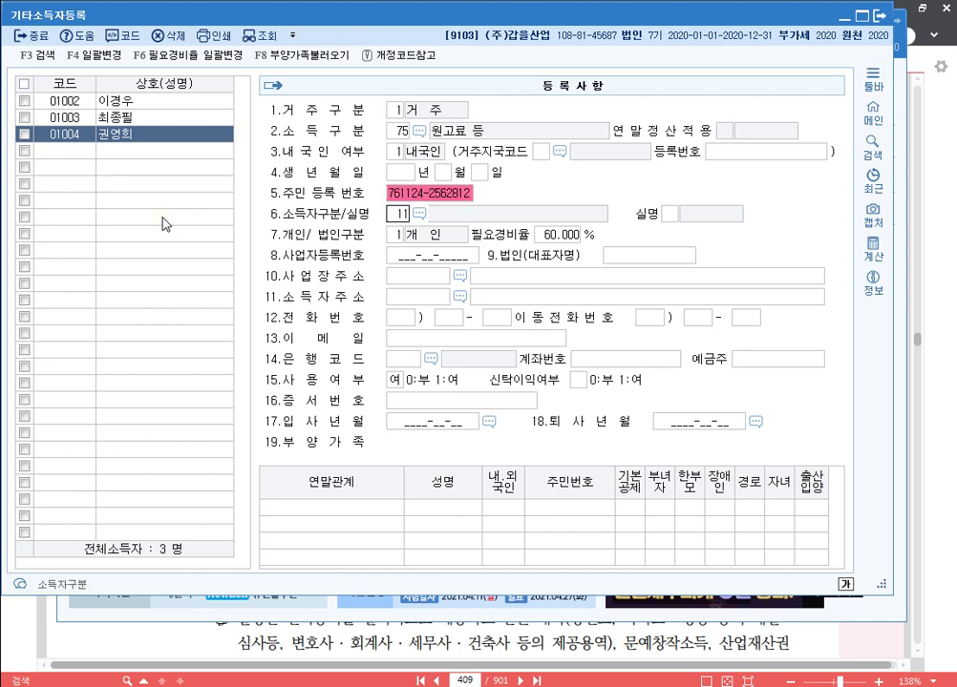
{"action": "key", "text": "Return"}
{"action": "key", "text": "Return"}
{"action": "key", "text": "Return"}
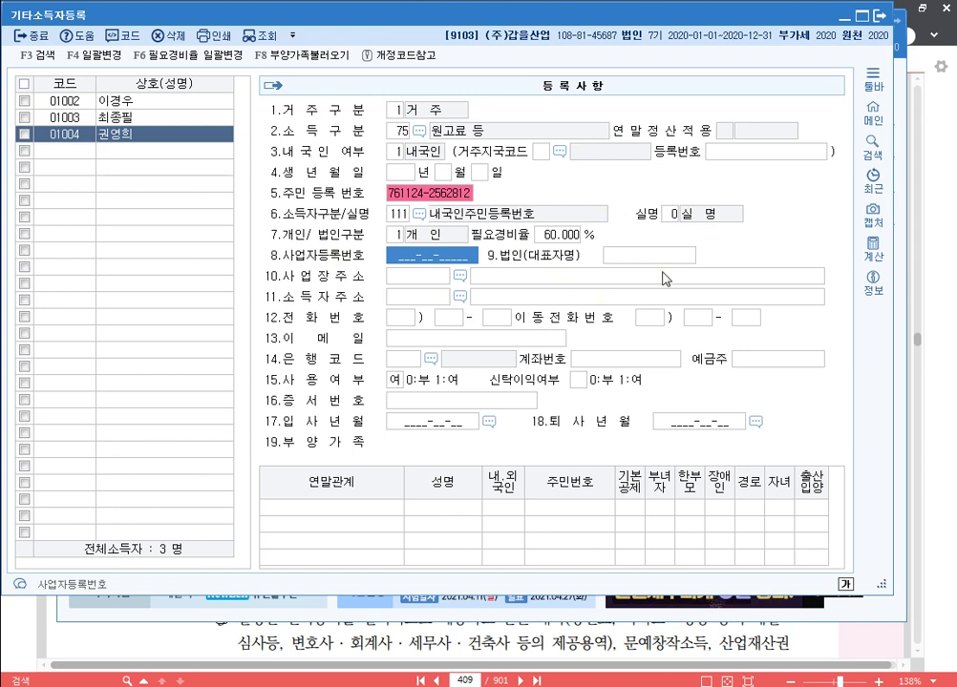
Review the three earners, then open 기타소득자자료입력 with payment date 05-31.
{"action": "left_click", "coordinate": [117, 114]}
{"action": "left_click", "coordinate": [103, 100]}
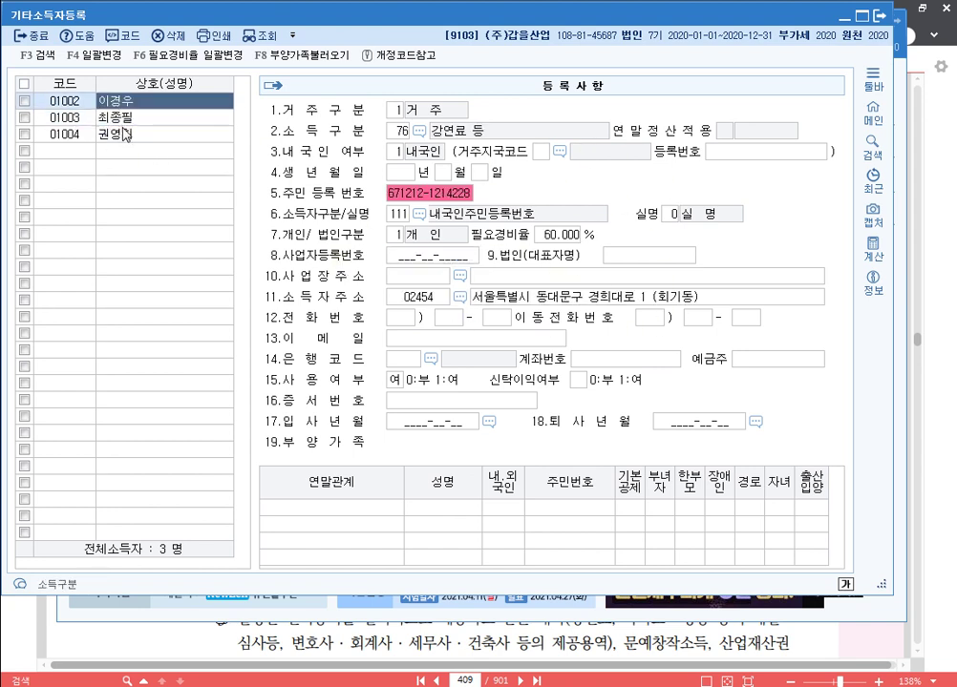
{"action": "left_click", "coordinate": [119, 133]}
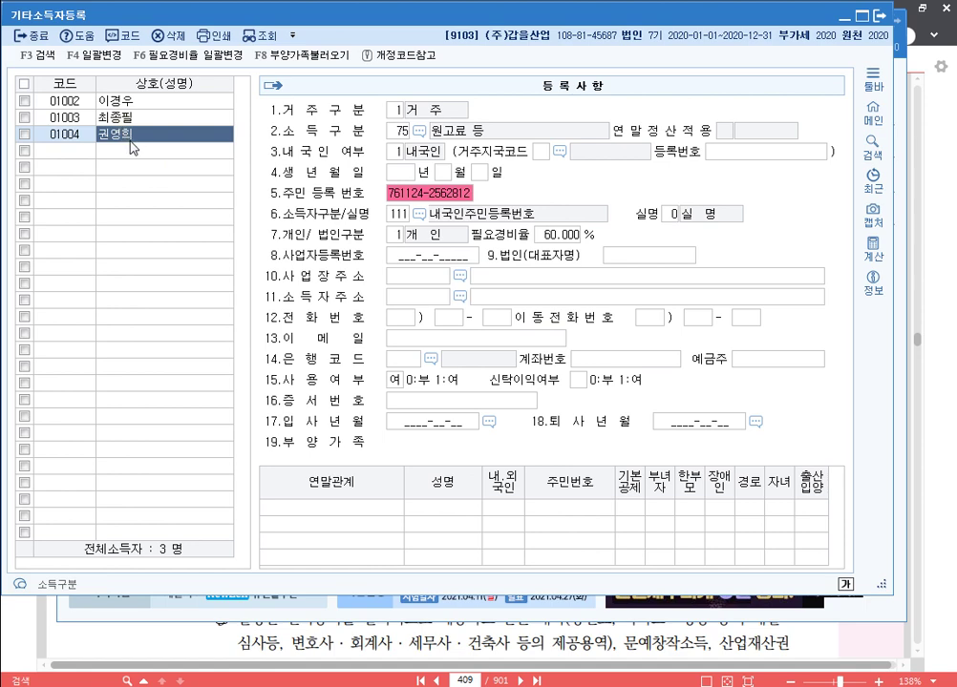
{"action": "left_click", "coordinate": [884, 21]}
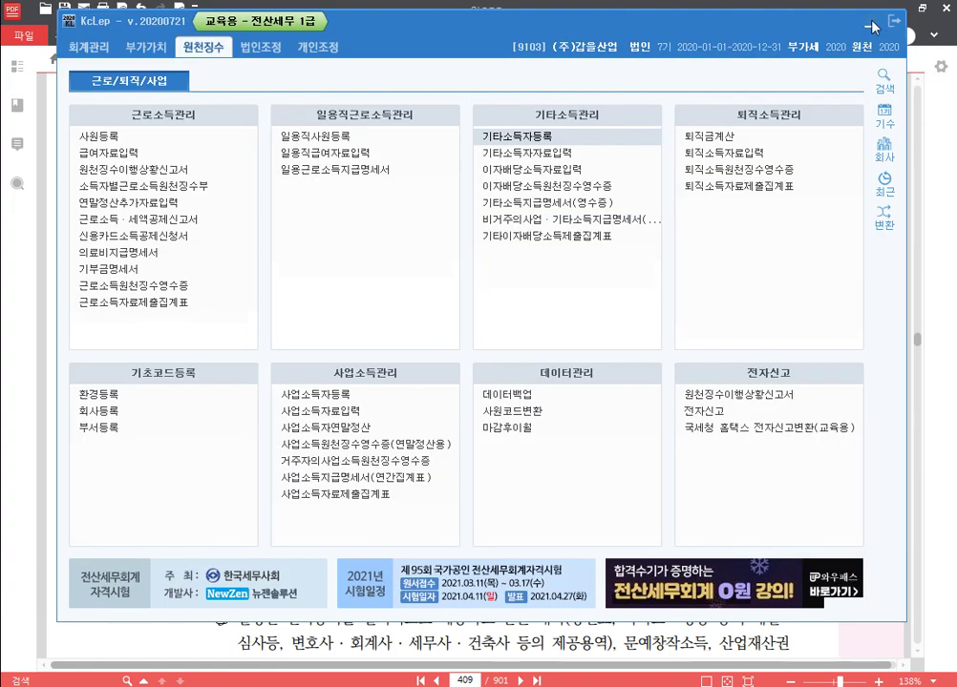
{"action": "left_click", "coordinate": [566, 155]}
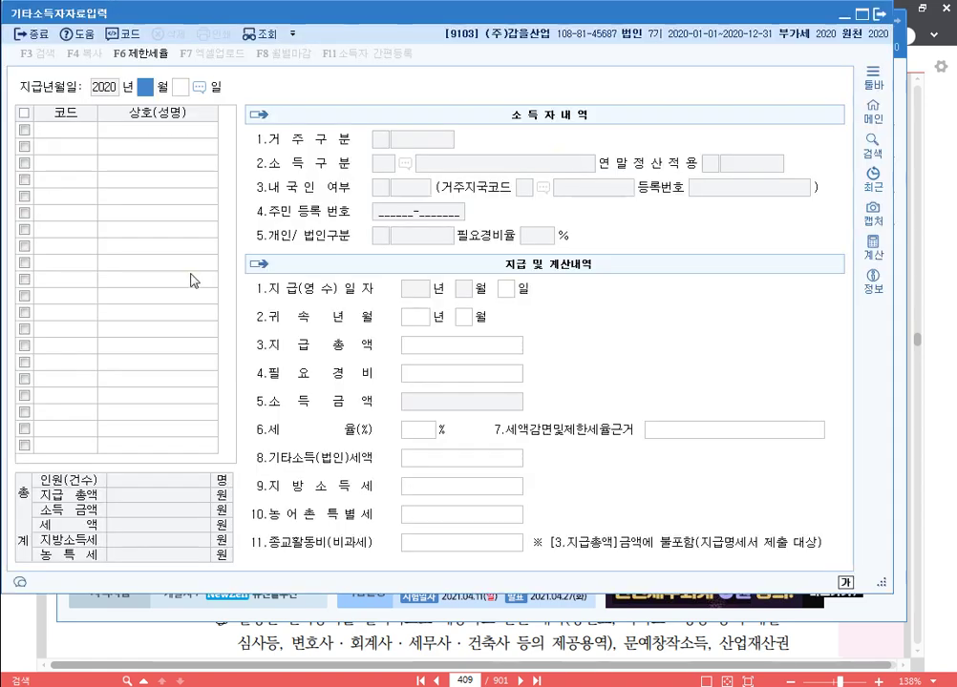
{"action": "type", "text": "0531"}
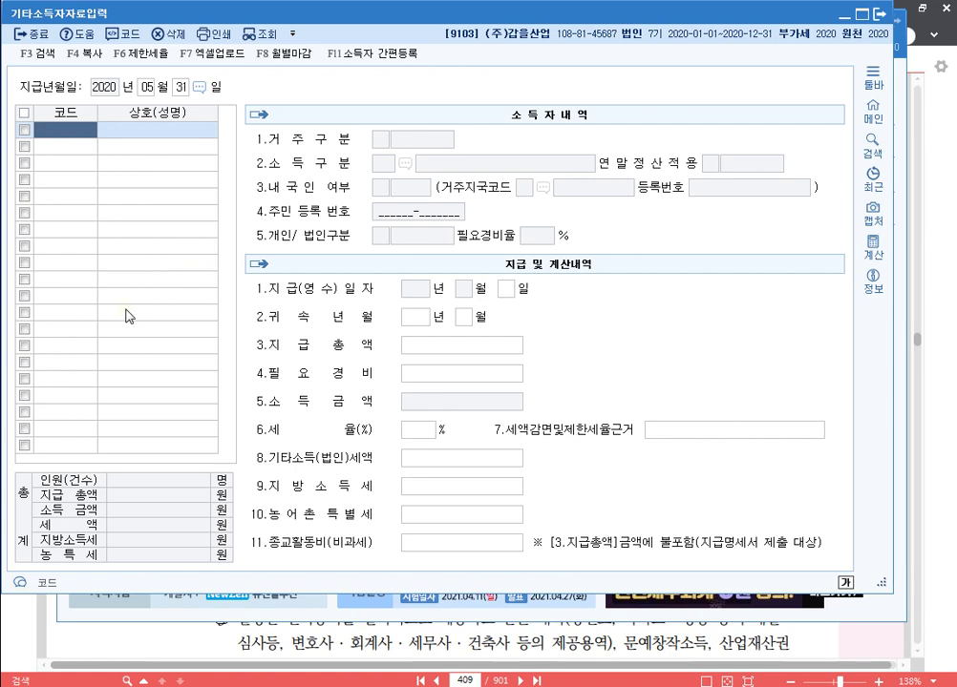
Enter earner 01002's May 2020 payment of 2,400,000, keeping the 1,440,000 expense and 20% rate.
{"action": "key", "text": "F2"}
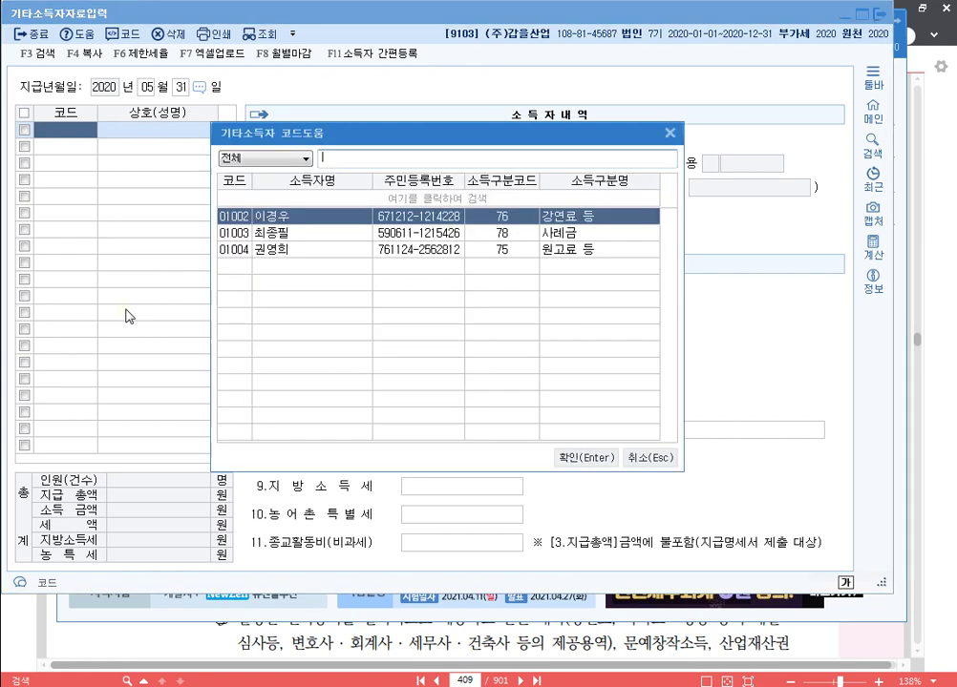
{"action": "key", "text": "Return"}
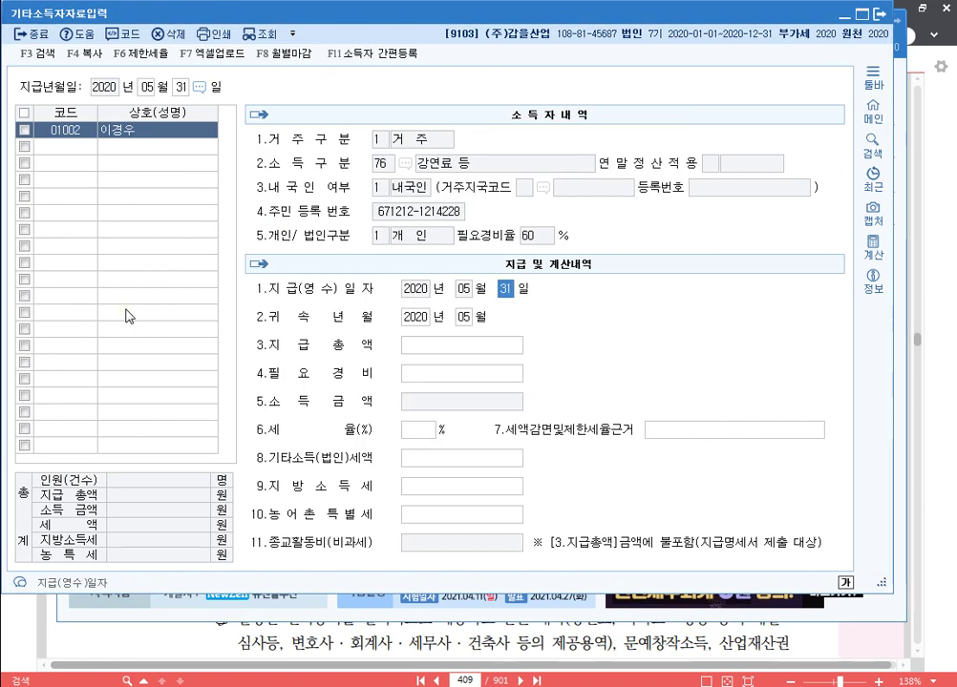
{"action": "key", "text": "Return"}
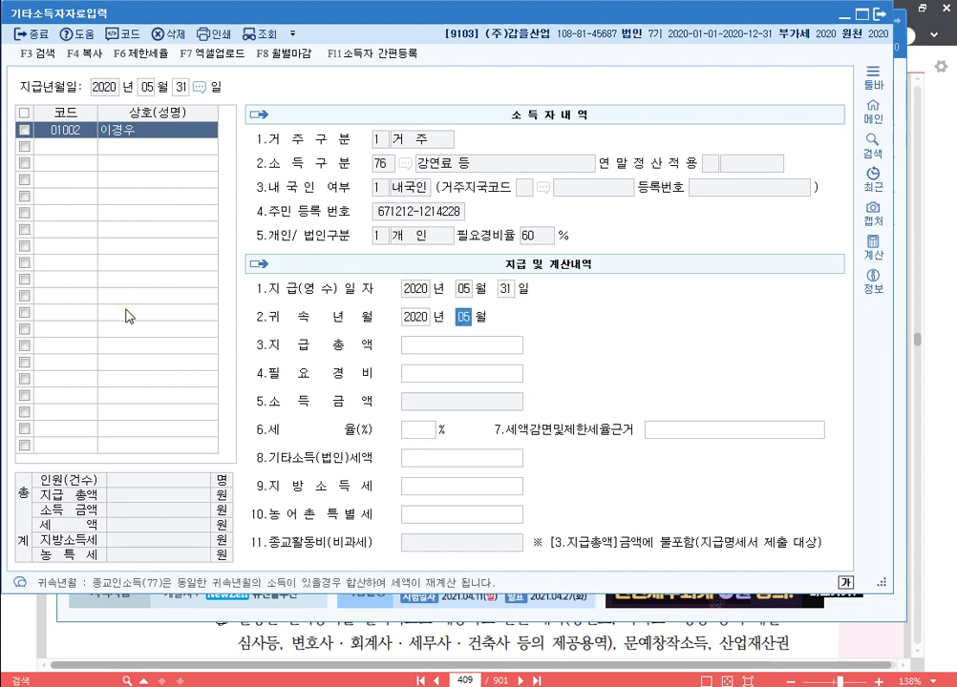
{"action": "key", "text": "Return"}
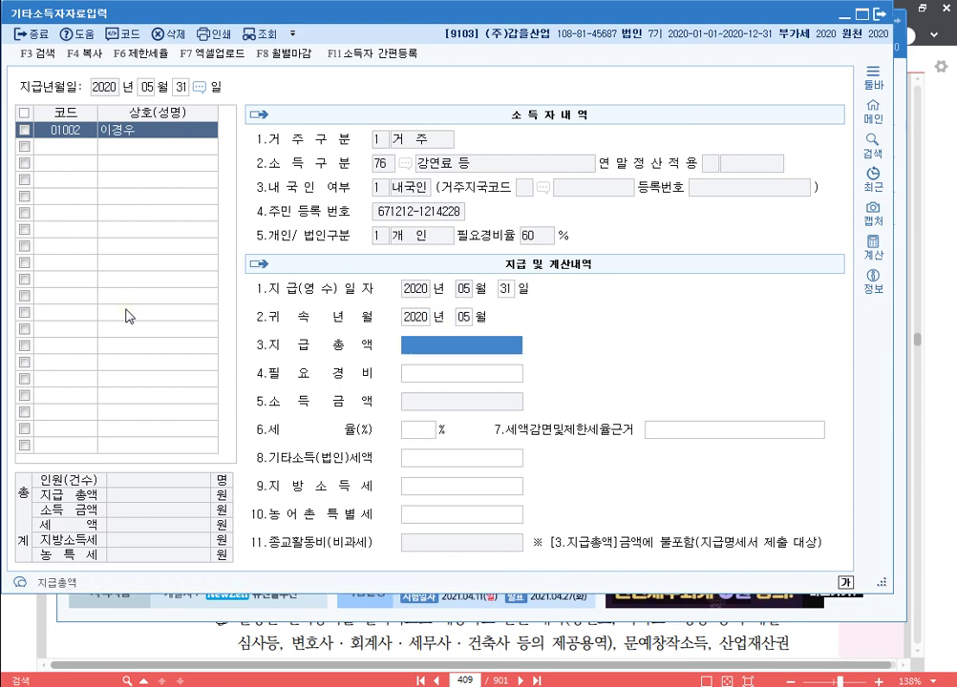
{"action": "type", "text": "2400000"}
{"action": "key", "text": "Return"}
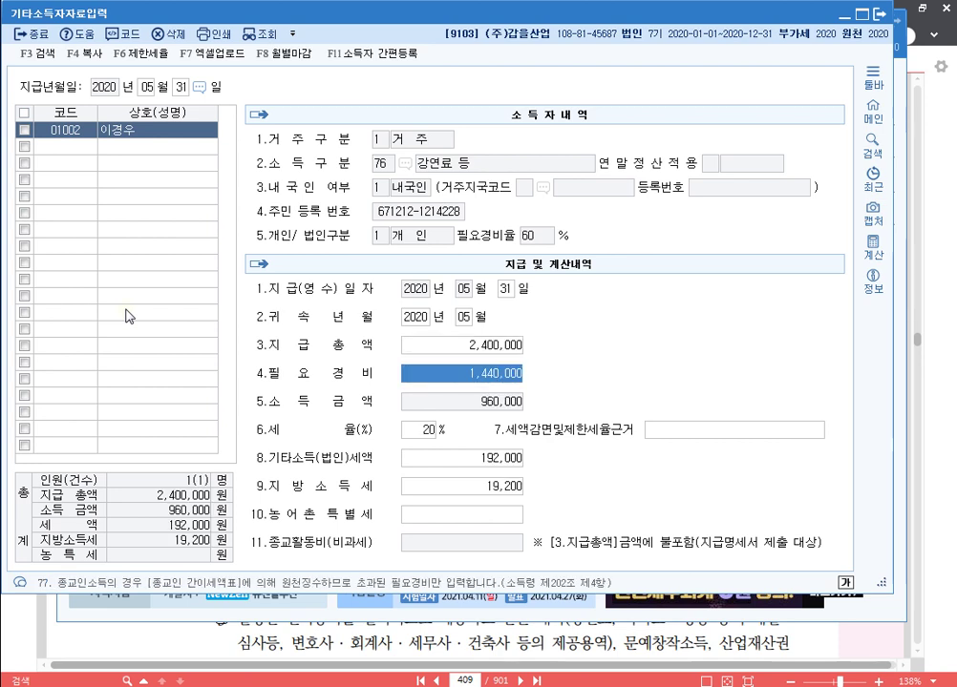
{"action": "key", "text": "Return"}
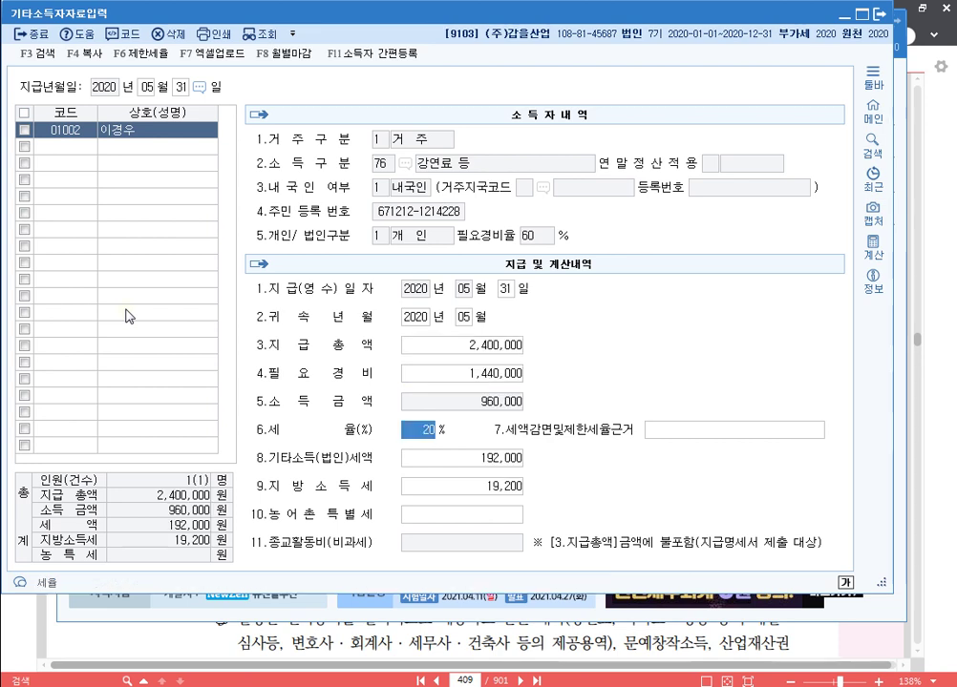
{"action": "key", "text": "Return"}
{"action": "key", "text": "Return"}
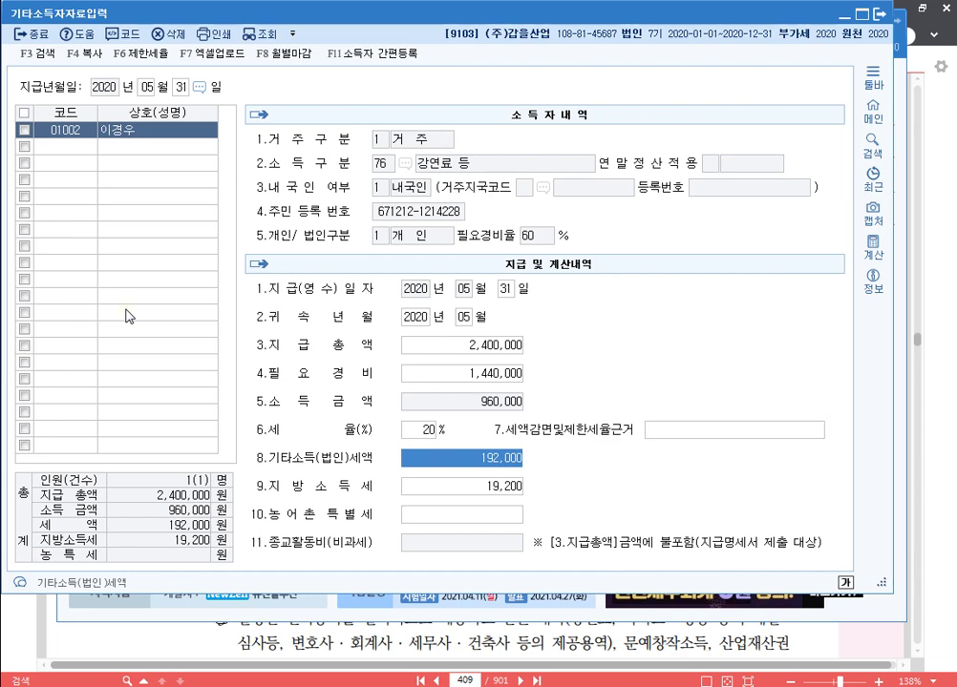
Add a row for earner 01003 with a 1,000,000 total payment.
{"action": "left_click", "coordinate": [126, 310]}
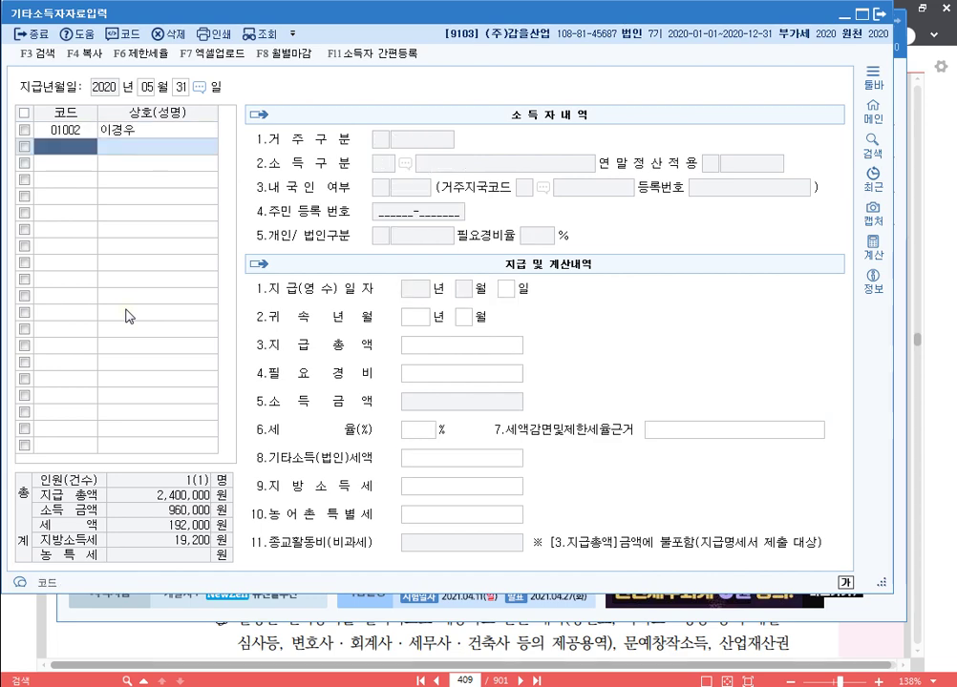
{"action": "key", "text": "F2"}
{"action": "key", "text": "Down"}
{"action": "key", "text": "Return"}
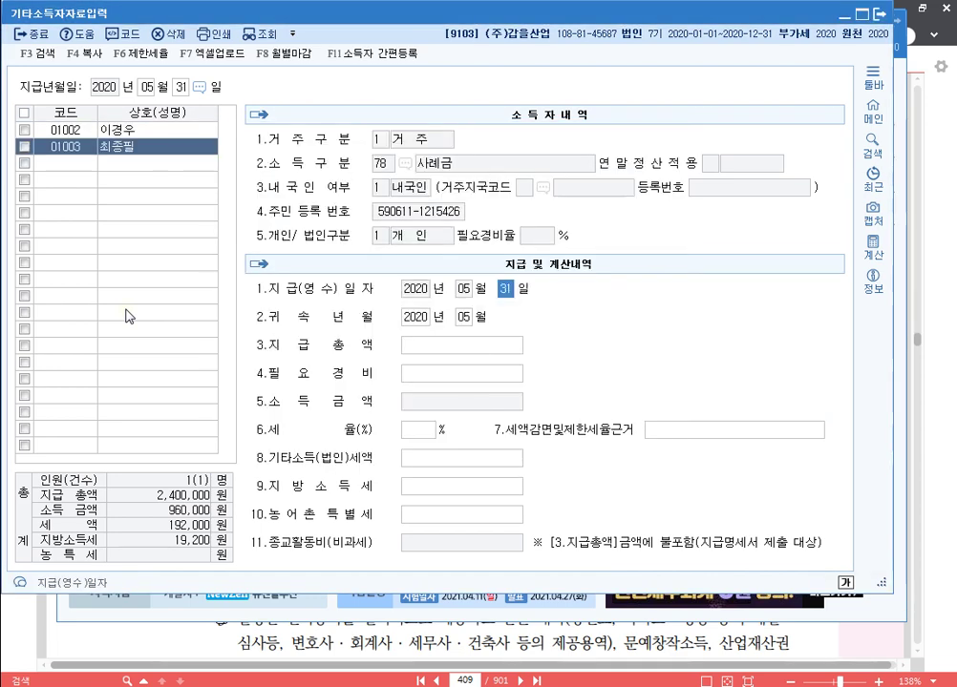
{"action": "key", "text": "Return"}
{"action": "key", "text": "Return"}
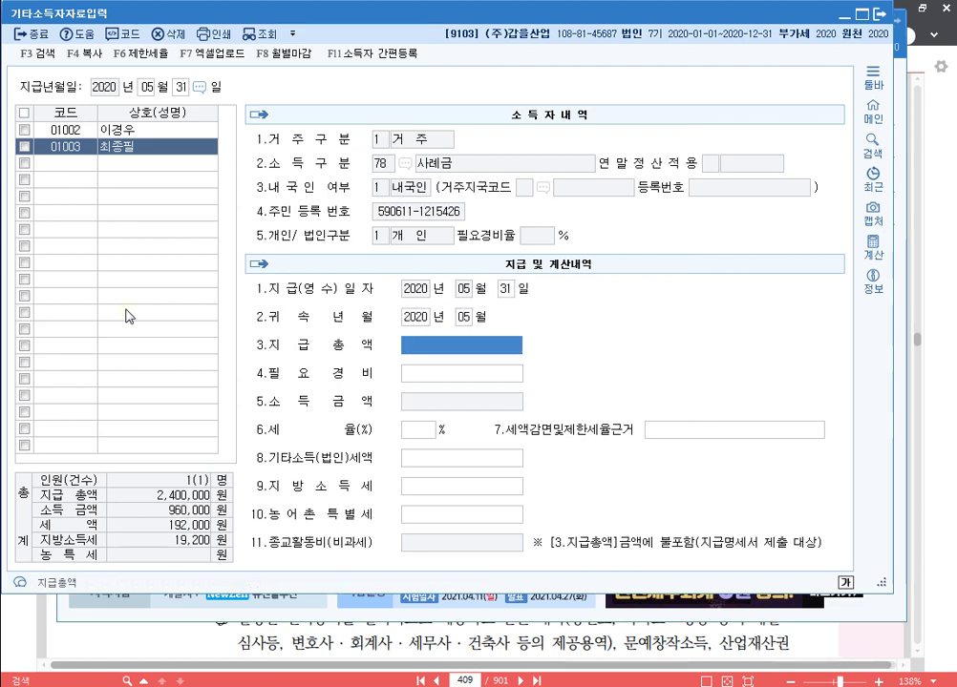
{"action": "type", "text": "1000000"}
{"action": "key", "text": "Return"}
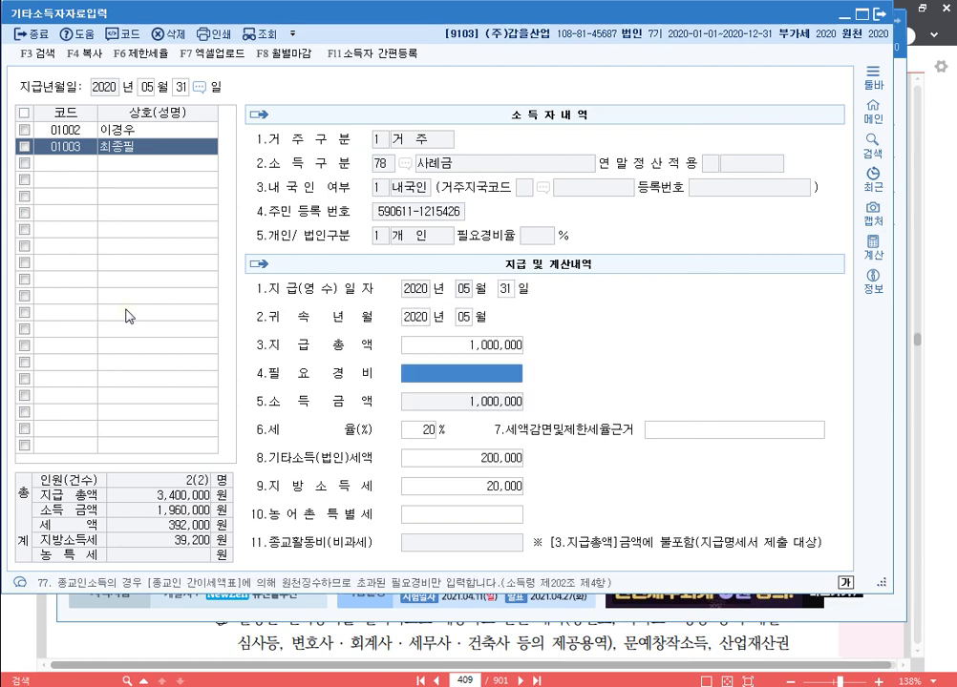
{"action": "key", "text": "Return"}
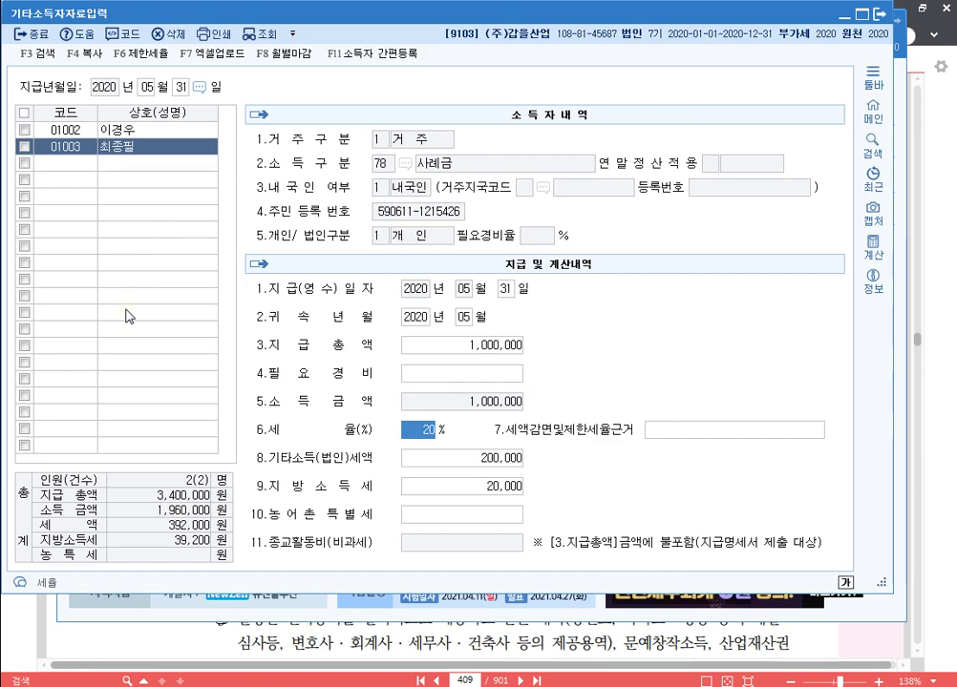
{"action": "key", "text": "Return"}
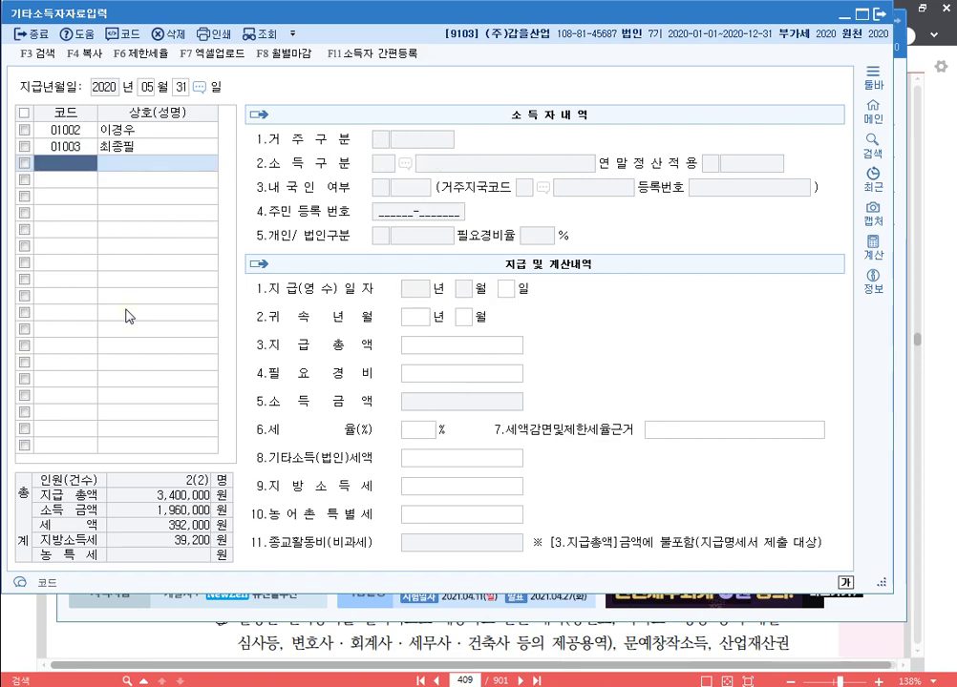
Add a row for earner 01004 with 3,000,000 paid and 1,800,000 necessary expenses.
{"action": "key", "text": "F2"}
{"action": "key", "text": "Down"}
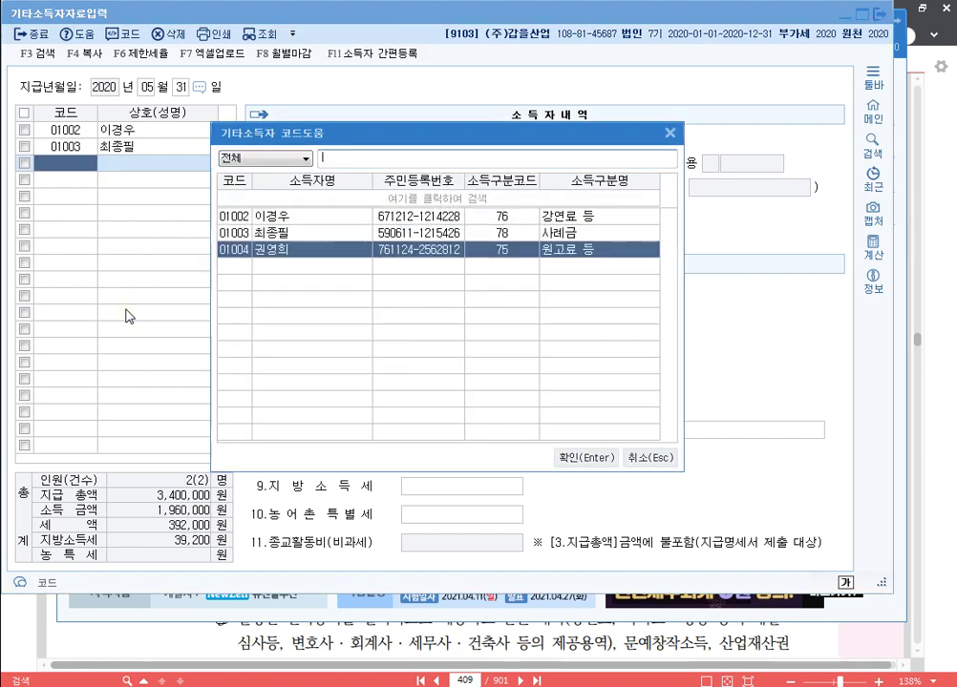
{"action": "key", "text": "Return"}
{"action": "key", "text": "Return"}
{"action": "key", "text": "Return"}
{"action": "key", "text": "Return"}
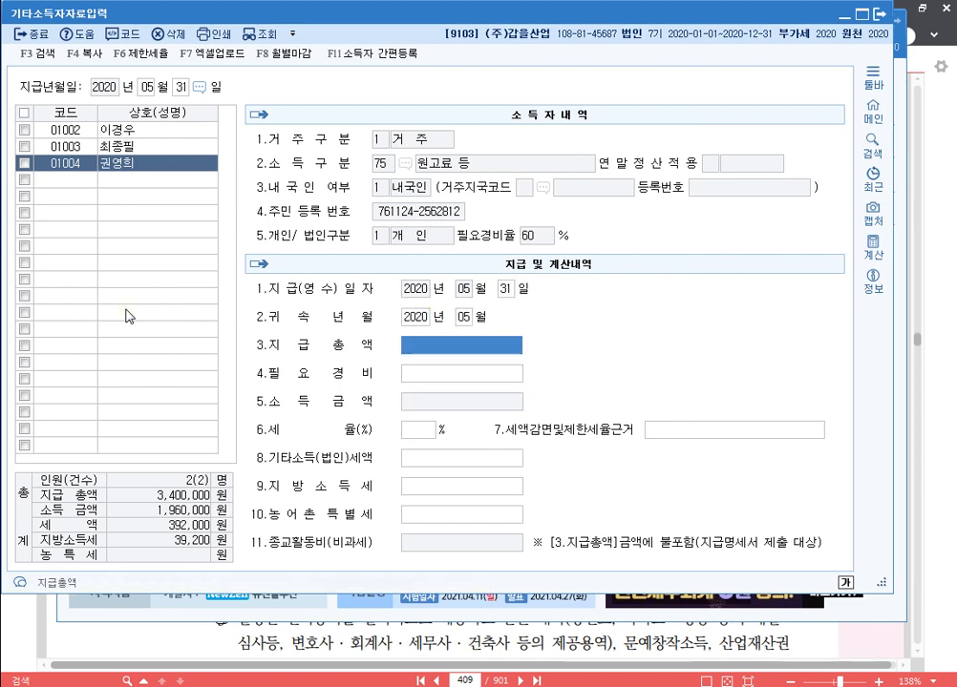
{"action": "type", "text": "3000000"}
{"action": "key", "text": "Return"}
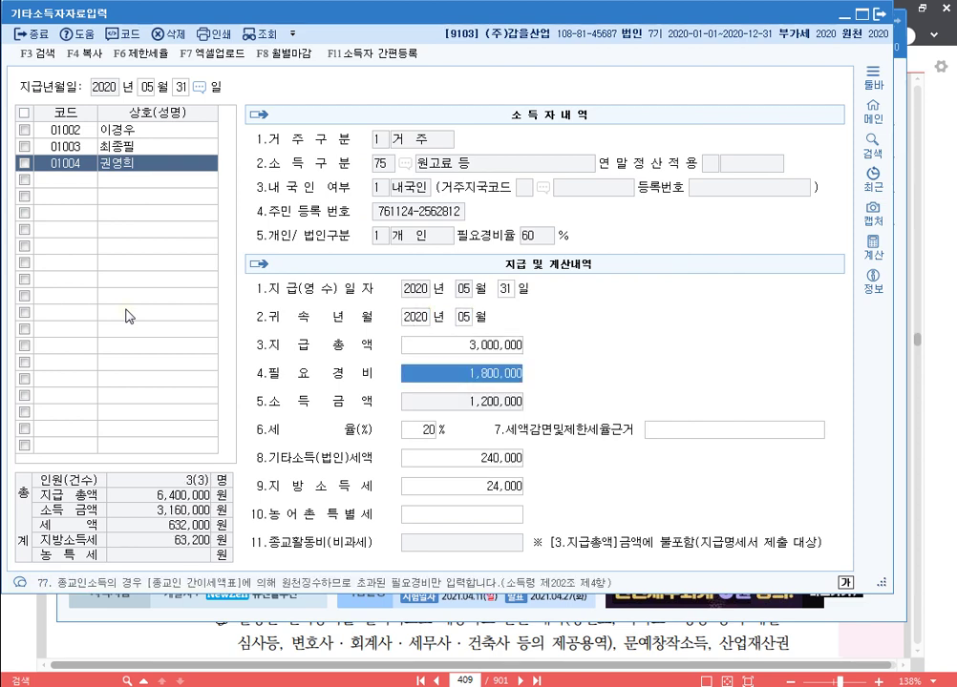
{"action": "key", "text": "Return"}
{"action": "key", "text": "Return"}
{"action": "key", "text": "Return"}
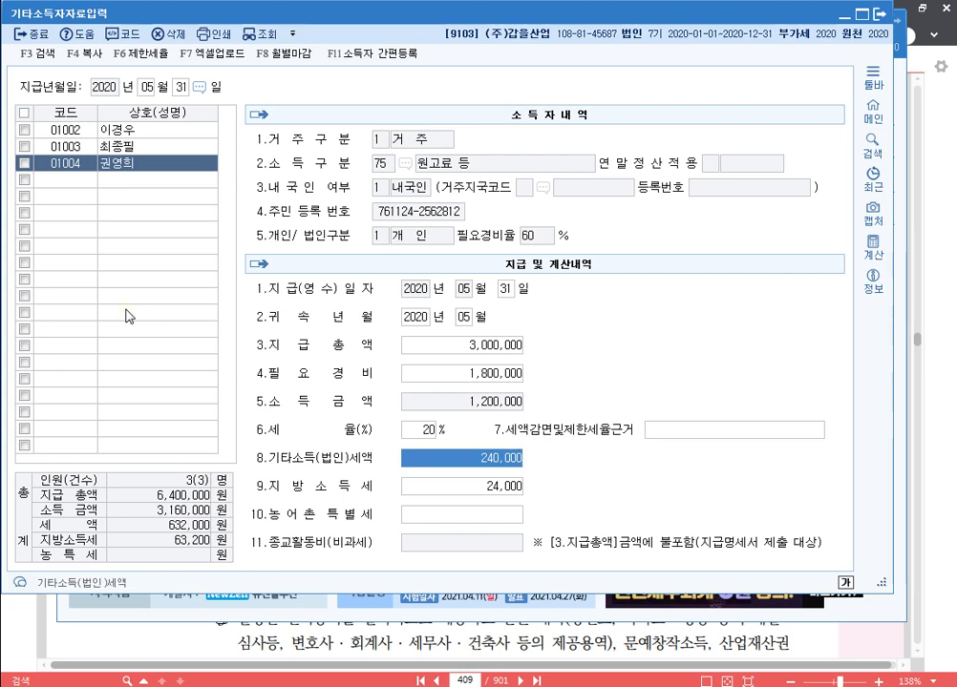
{"action": "key", "text": "Return"}
{"action": "key", "text": "Return"}
{"action": "key", "text": "Return"}
{"action": "key", "text": "Up"}
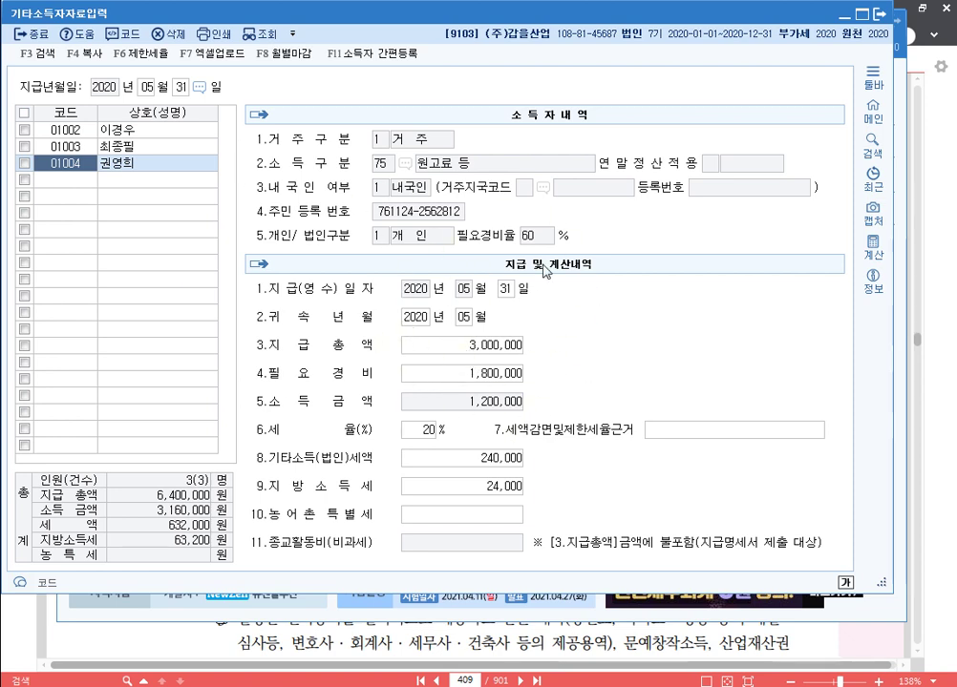
Open 원천징수이행상황신고서 with 귀속 and 지급 periods of May 2020, regular filing.
{"action": "left_click", "coordinate": [878, 13]}
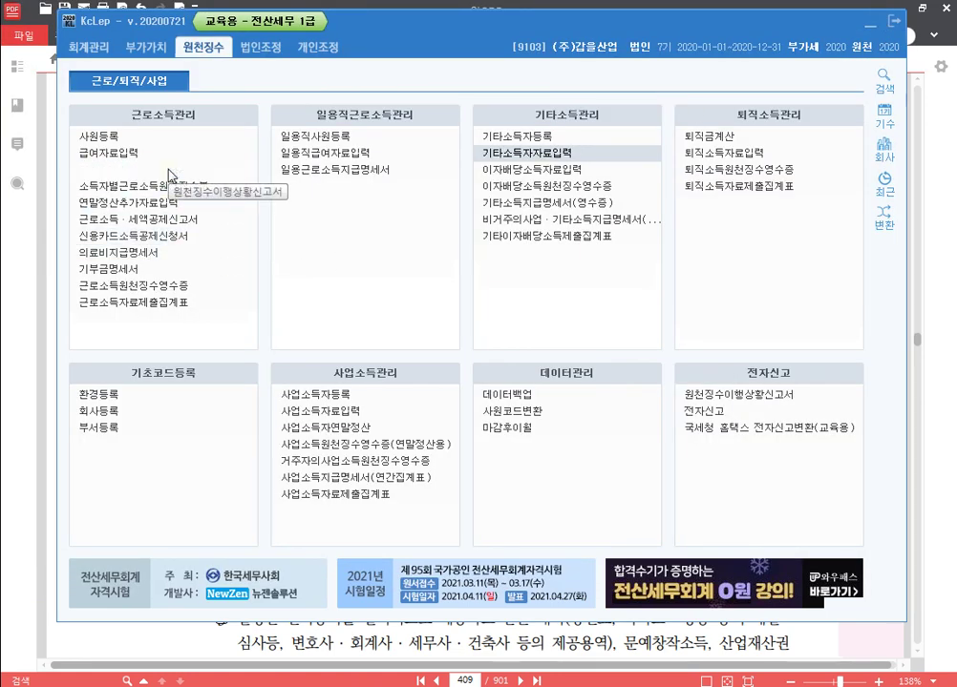
{"action": "left_click", "coordinate": [697, 395]}
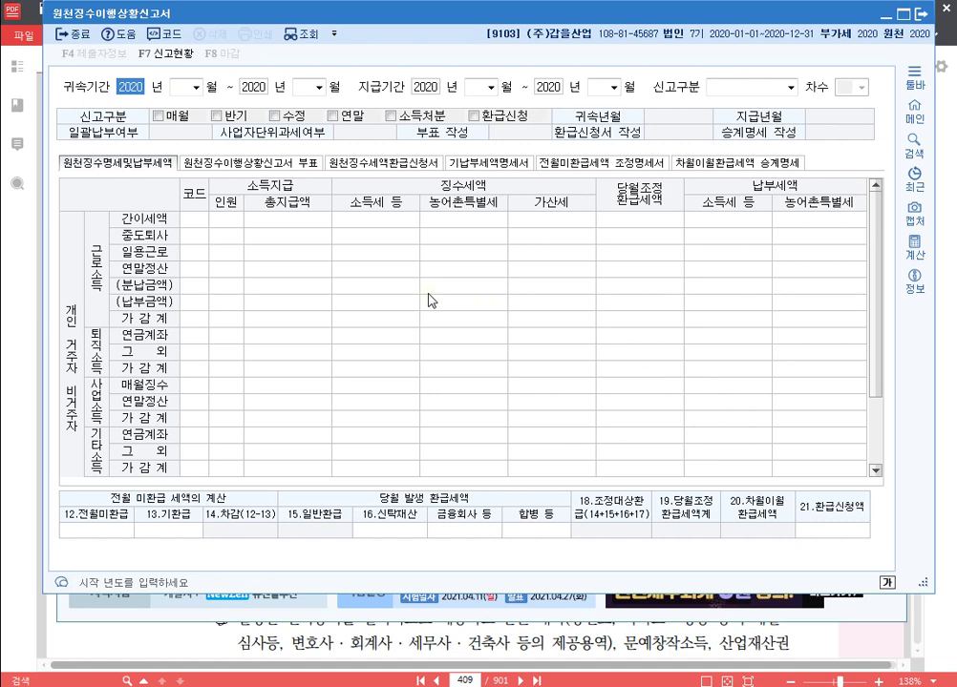
{"action": "key", "text": "Return"}
{"action": "type", "text": "5"}
{"action": "key", "text": "Return"}
{"action": "key", "text": "Return"}
{"action": "type", "text": "5"}
{"action": "key", "text": "Return"}
{"action": "key", "text": "Return"}
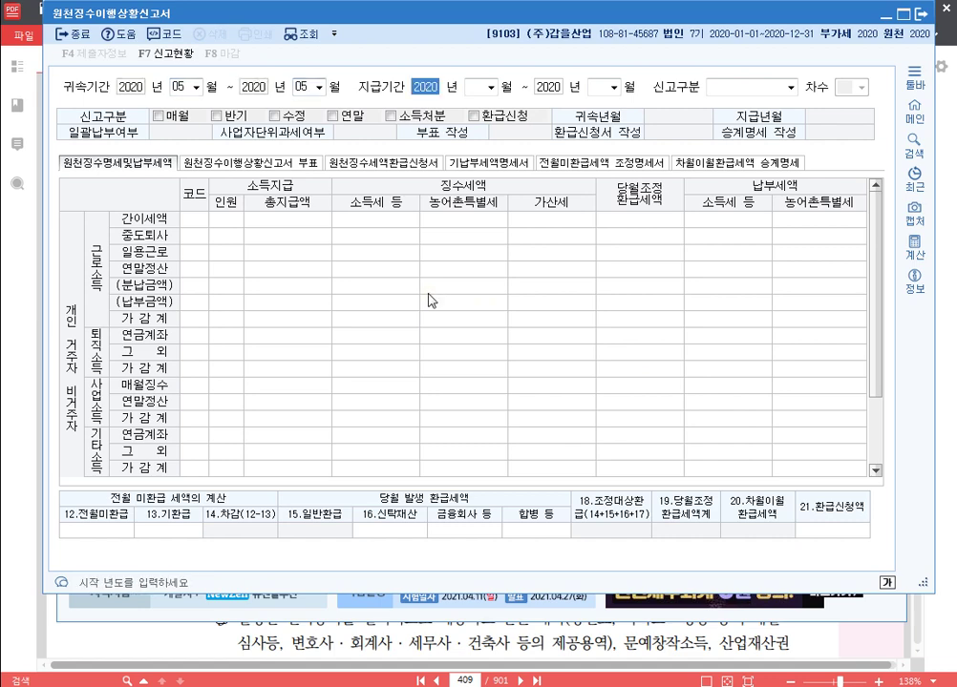
{"action": "type", "text": "5"}
{"action": "key", "text": "Return"}
{"action": "key", "text": "Return"}
{"action": "type", "text": "5"}
{"action": "key", "text": "Return"}
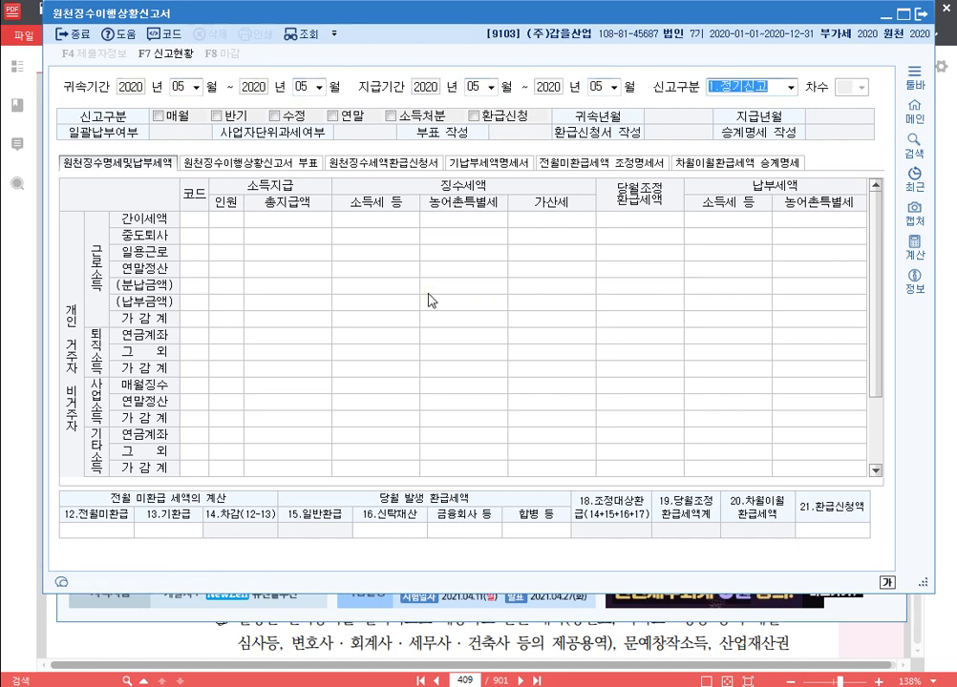
{"action": "key", "text": "Return"}
Check row A42 기타소득 (3 earners, 6,400,000 paid), then close without saving.
{"action": "scroll", "coordinate": [340, 377], "scroll_direction": "down", "scroll_amount": 1}
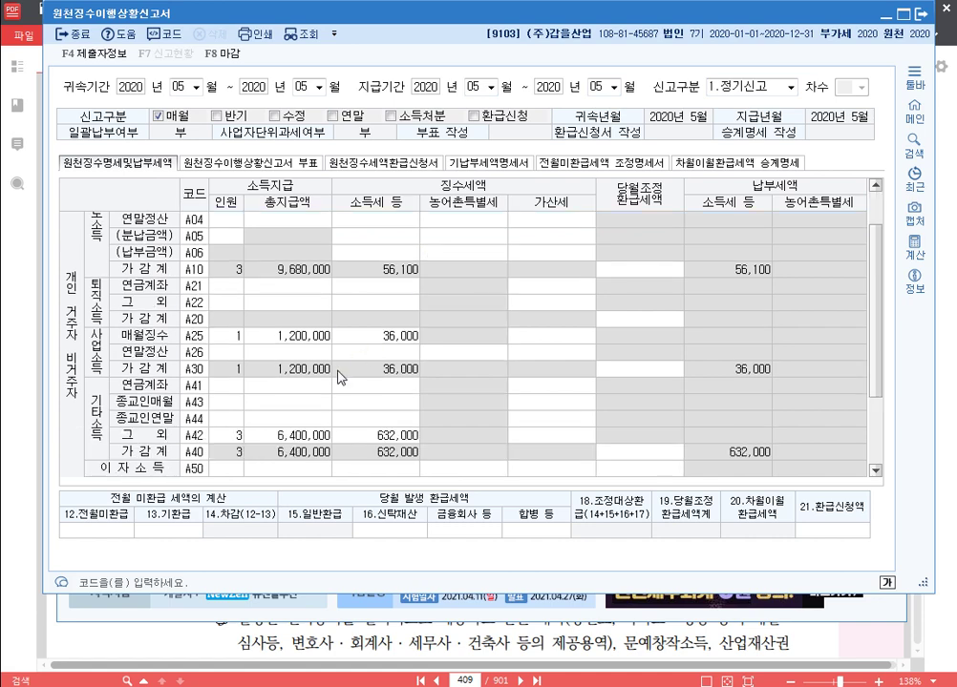
{"action": "scroll", "coordinate": [341, 377], "scroll_direction": "down", "scroll_amount": 2}
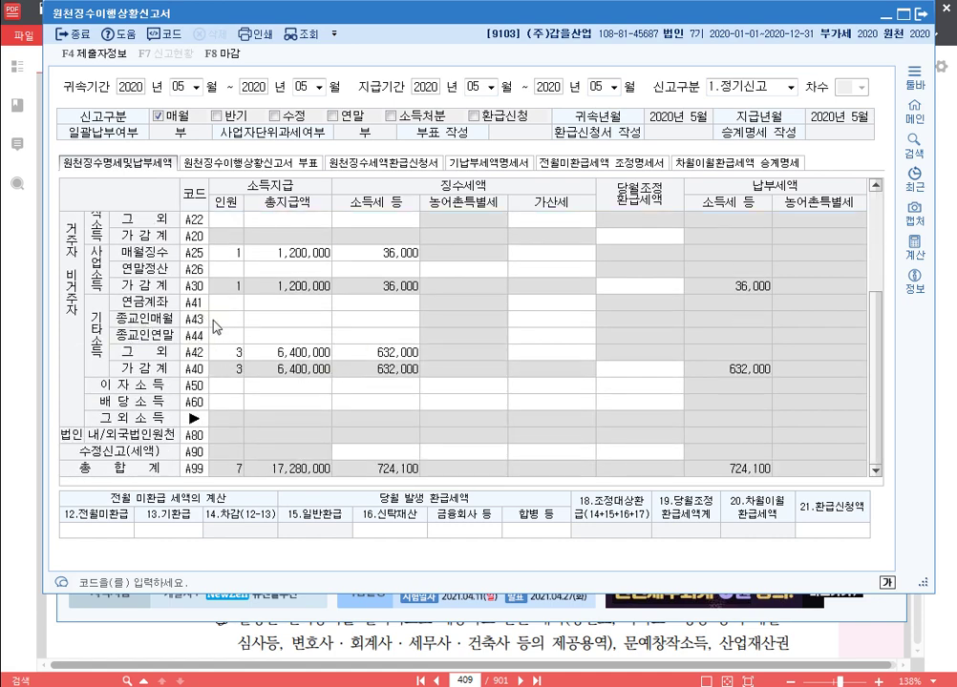
{"action": "left_click", "coordinate": [229, 354]}
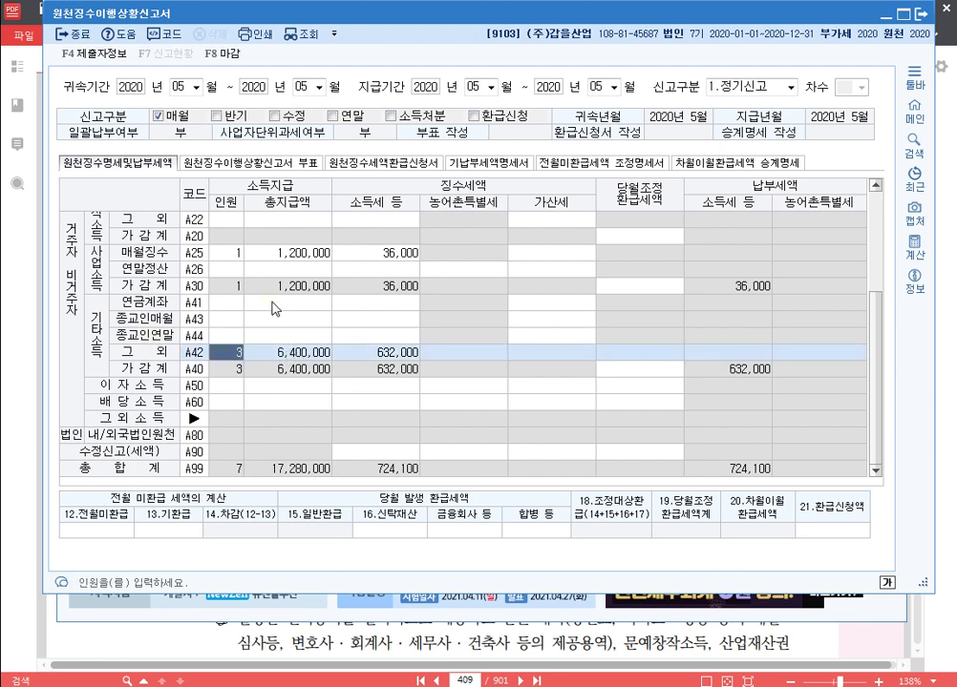
{"action": "left_click", "coordinate": [285, 303]}
{"action": "left_click", "coordinate": [279, 323]}
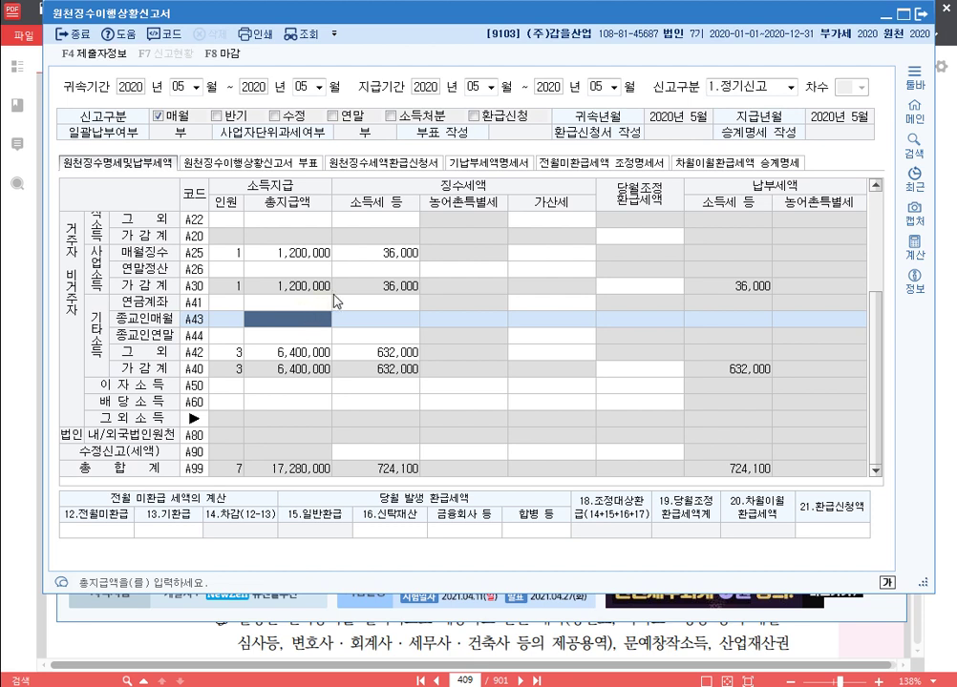
{"action": "left_click", "coordinate": [279, 353]}
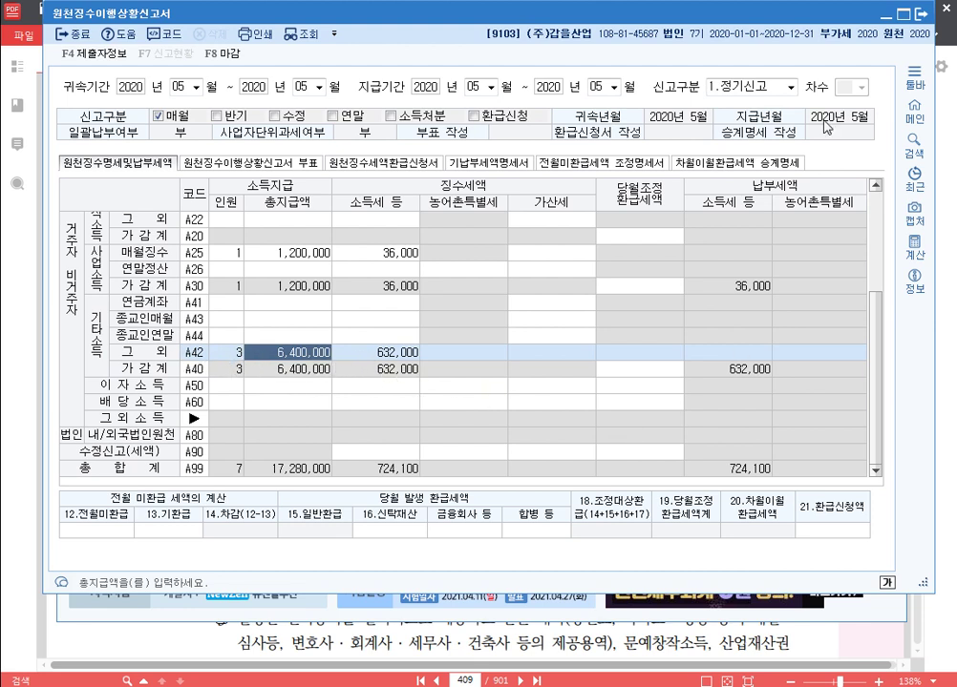
{"action": "left_click", "coordinate": [922, 15]}
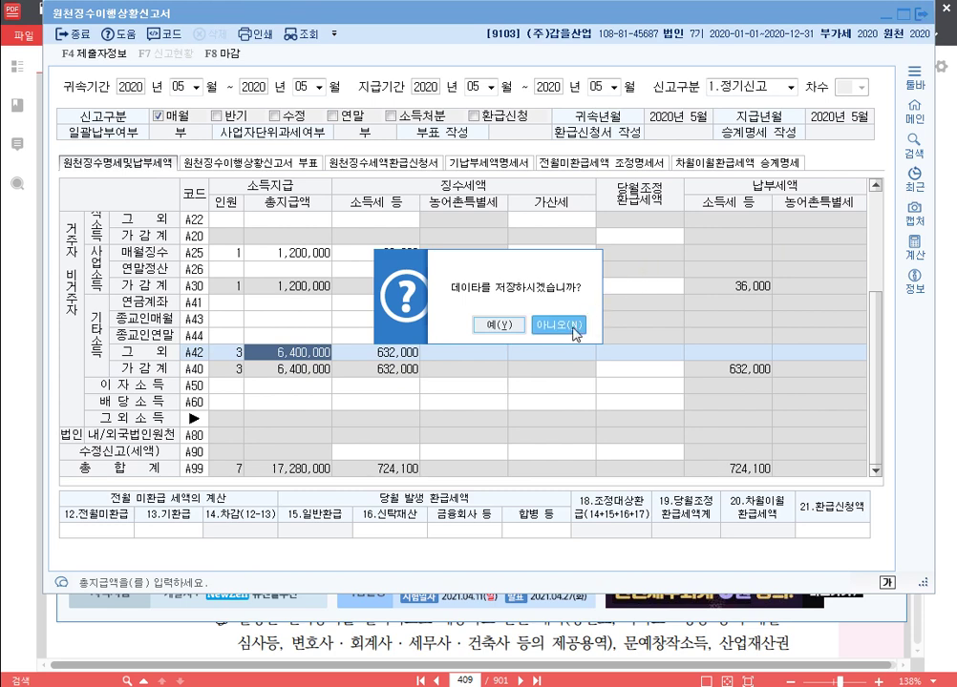
{"action": "left_click", "coordinate": [560, 324]}
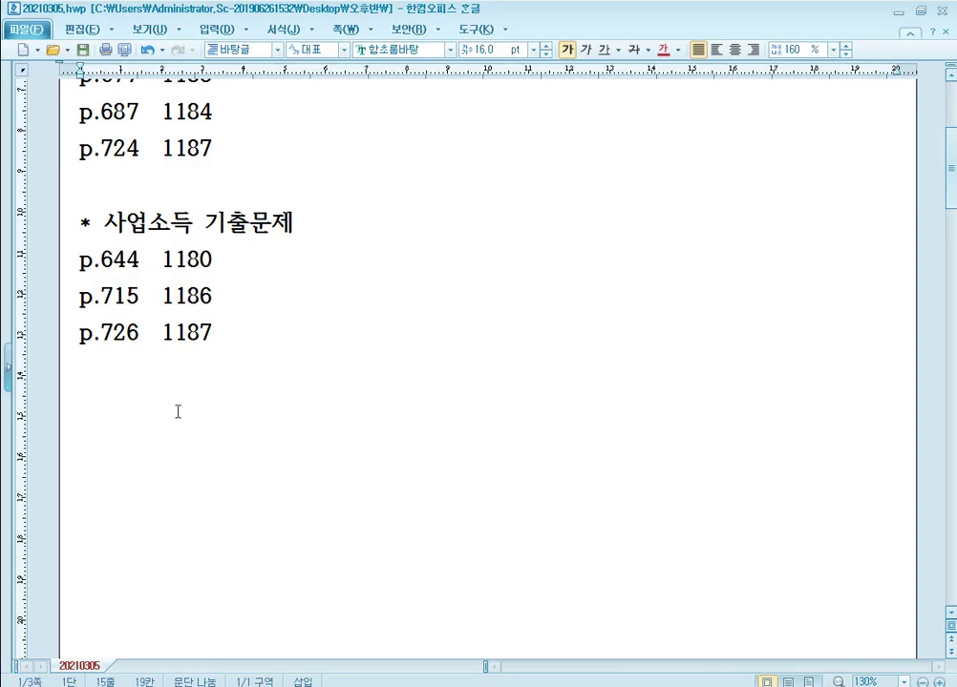
Add the heading '* 기타소득 기출문제' below p.726 1187, with 'p.631 1179' beneath it.
{"action": "left_click", "coordinate": [168, 404]}
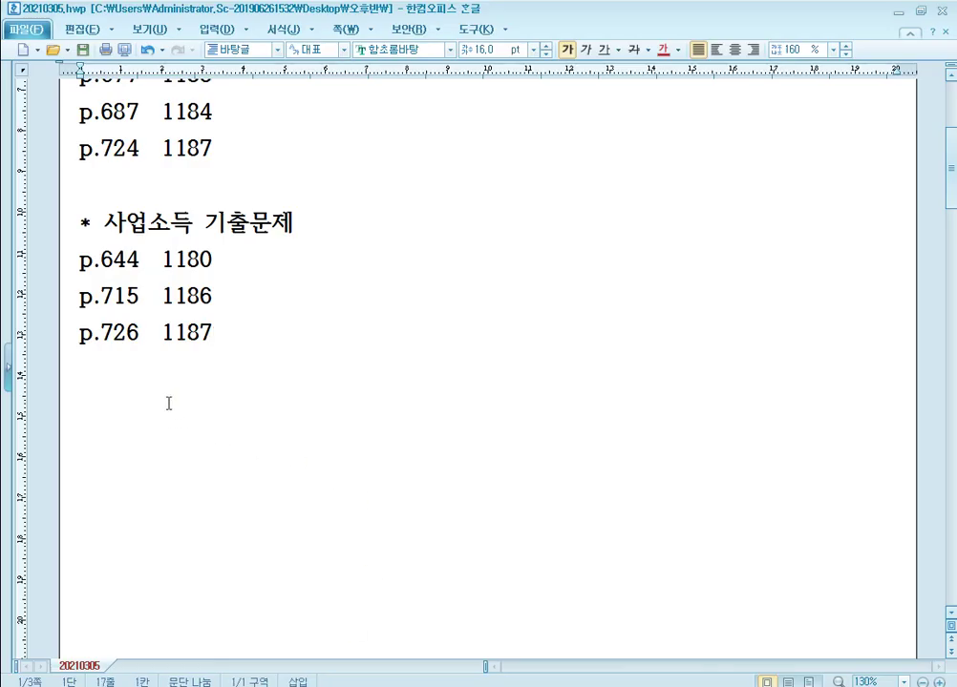
{"action": "type", "text": "* 기"}
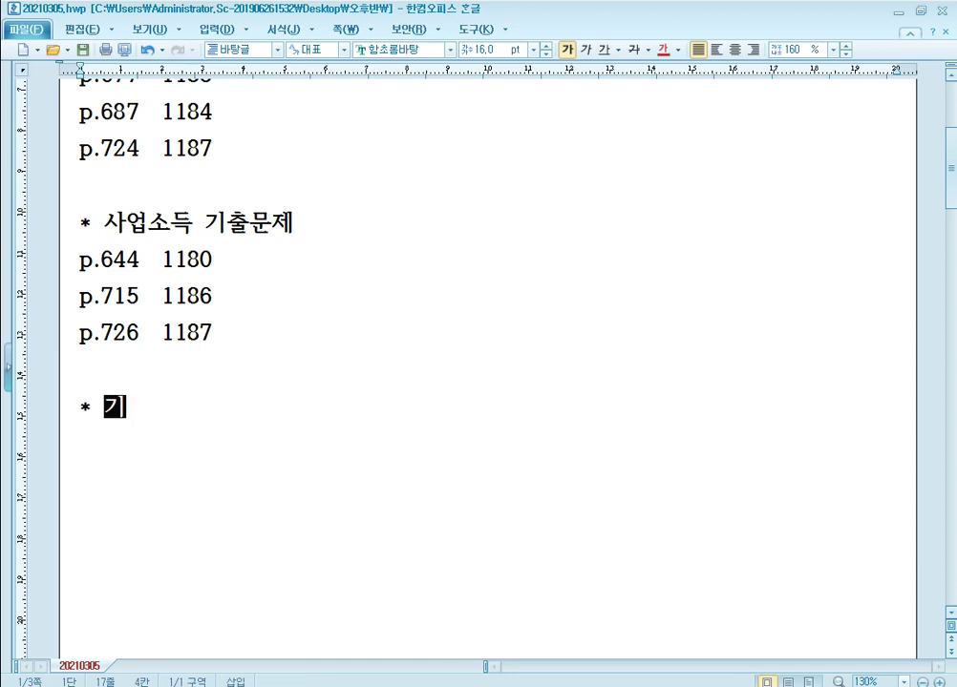
{"action": "type", "text": "타소득 기출문제"}
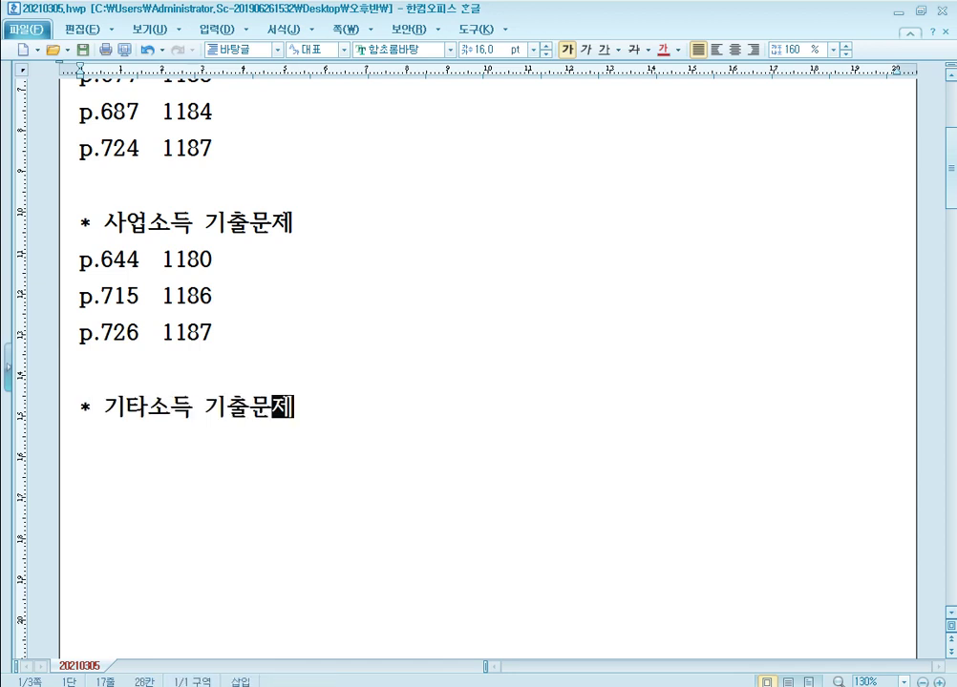
{"action": "key", "text": "Return"}
{"action": "type", "text": "p."}
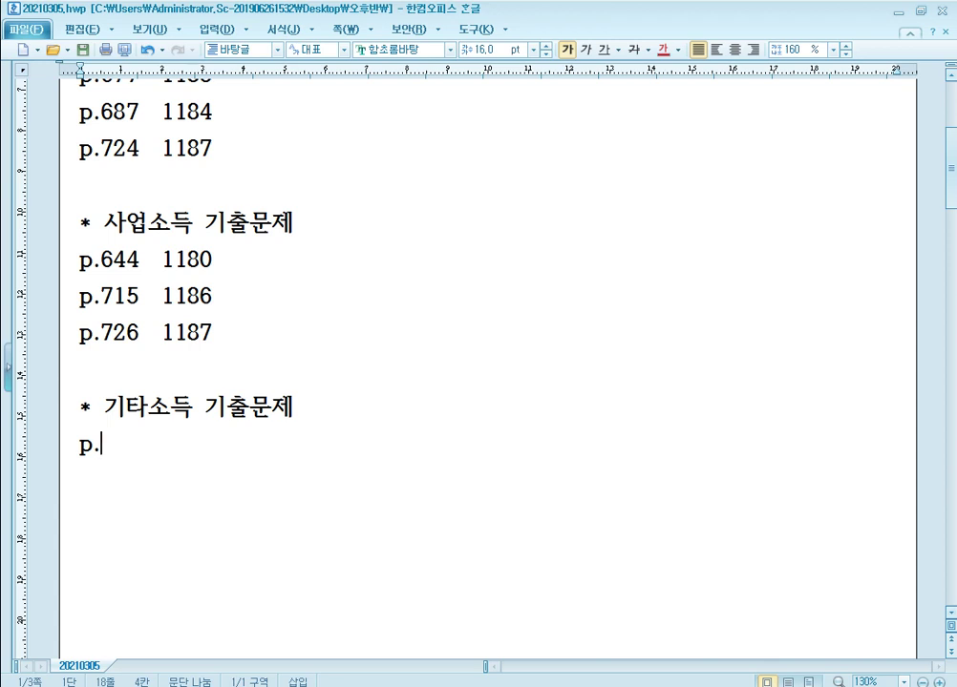
{"action": "type", "text": "631   1179"}
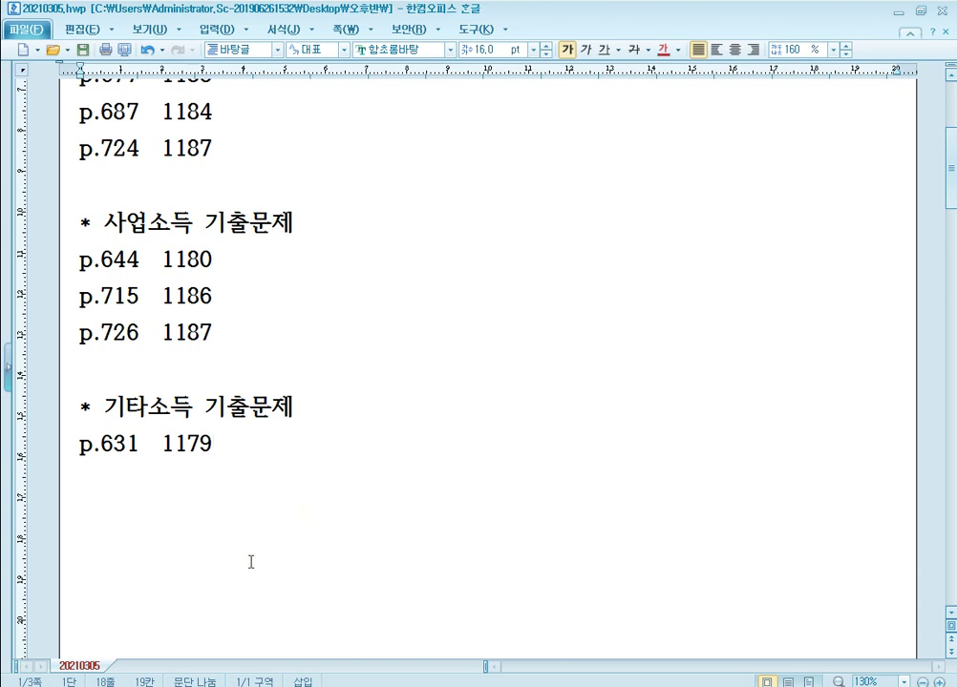
{"action": "scroll", "coordinate": [340, 471], "scroll_direction": "down", "scroll_amount": 3}
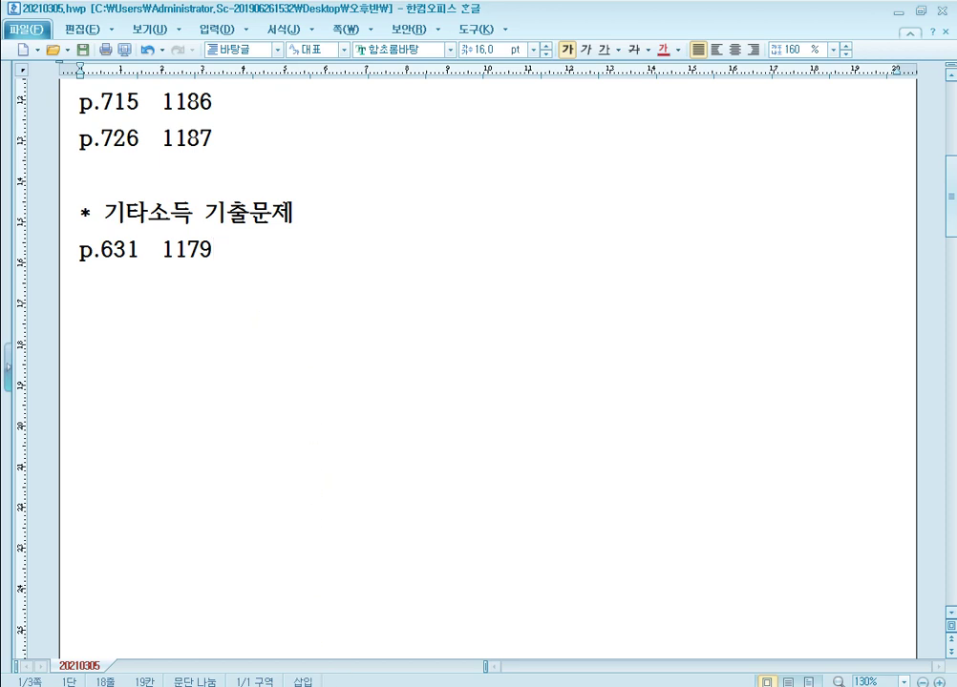
{"action": "key", "text": "alt+Tab"}
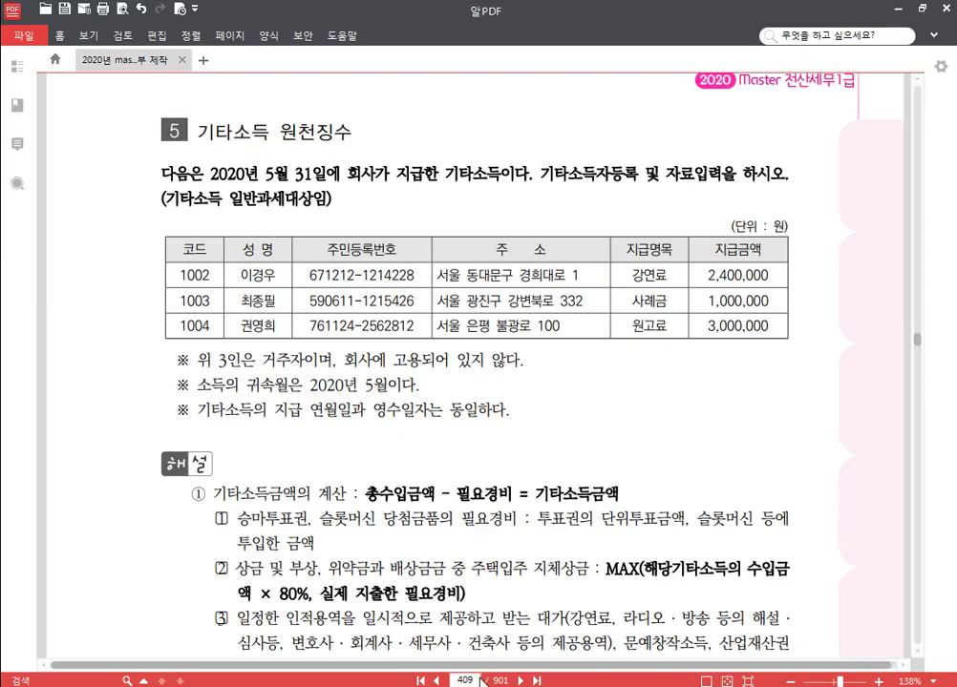
Switch KcLep to company 1179 (주)동한 via 회사변경, then read the PDF exercise.
{"action": "scroll", "coordinate": [477, 382], "scroll_direction": "down", "scroll_amount": 15}
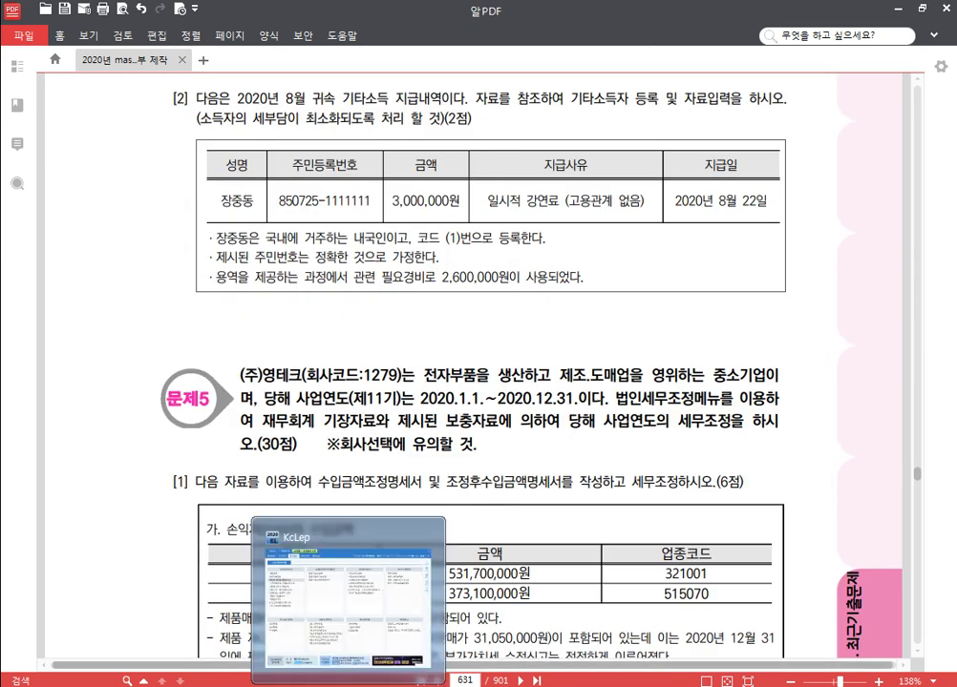
{"action": "left_click", "coordinate": [349, 684]}
{"action": "left_click", "coordinate": [884, 149]}
{"action": "type", "text": "1178"}
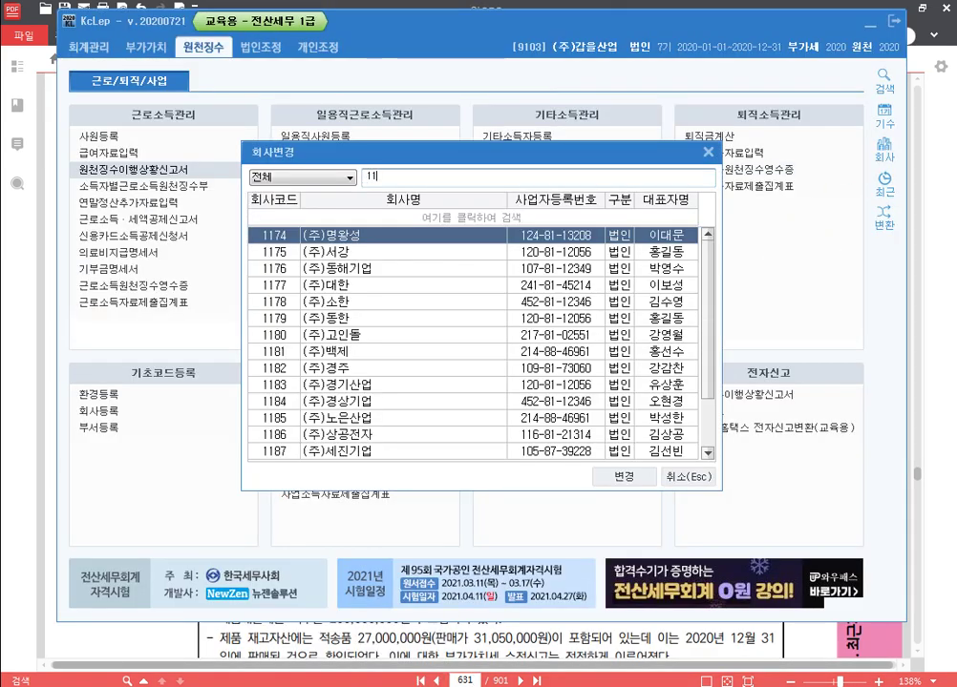
{"action": "key", "text": "Return"}
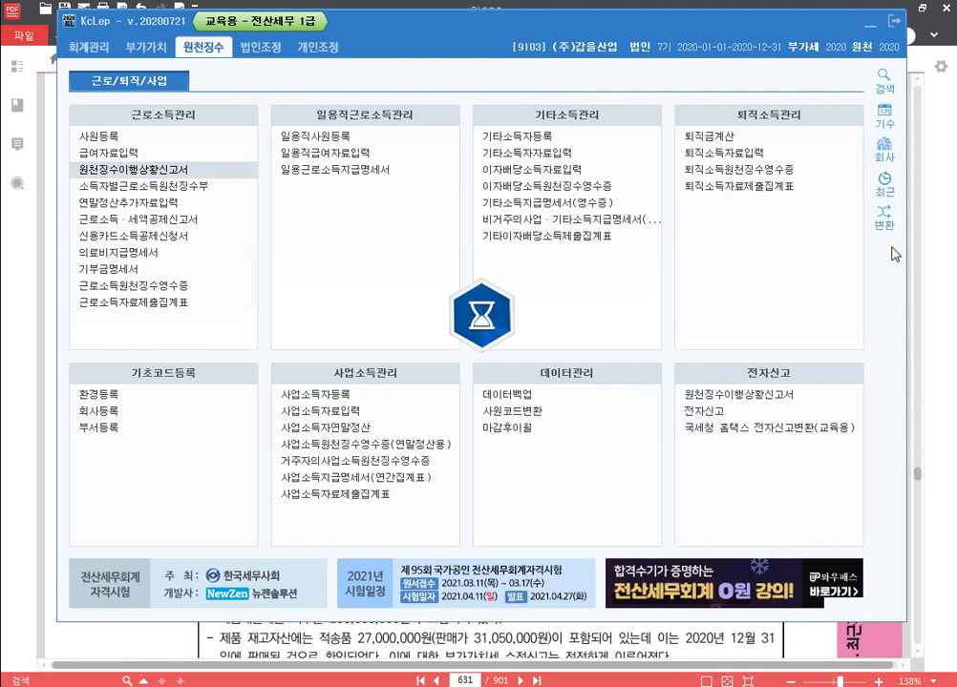
{"action": "left_click", "coordinate": [951, 285]}
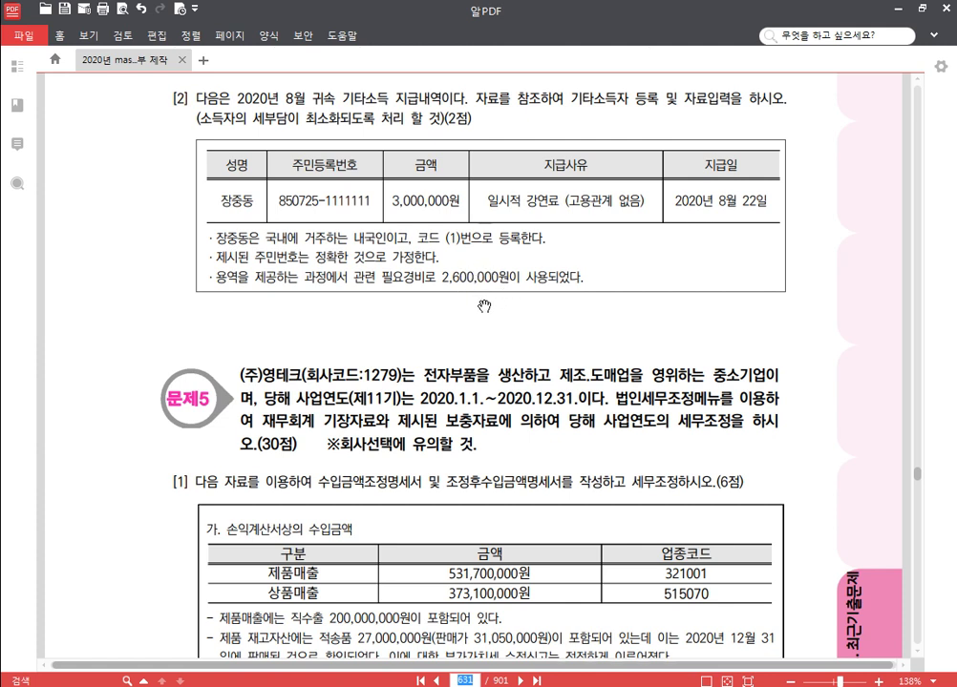
{"action": "left_click", "coordinate": [470, 686]}
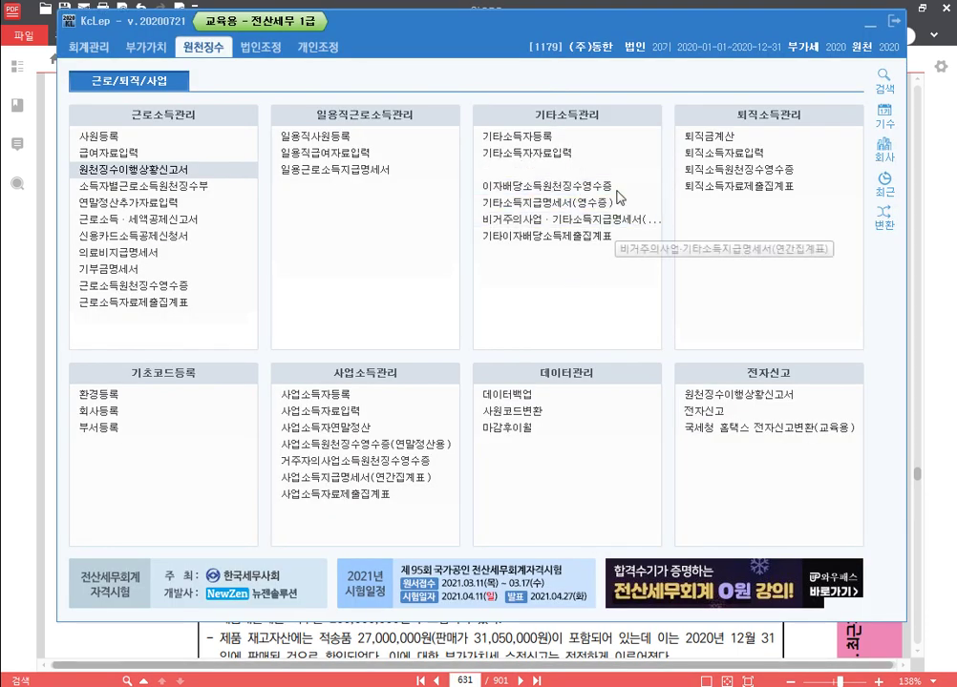
Start earner 00001 in 기타소득자등록 with the earner's name and resident status 1.
{"action": "left_click", "coordinate": [589, 138]}
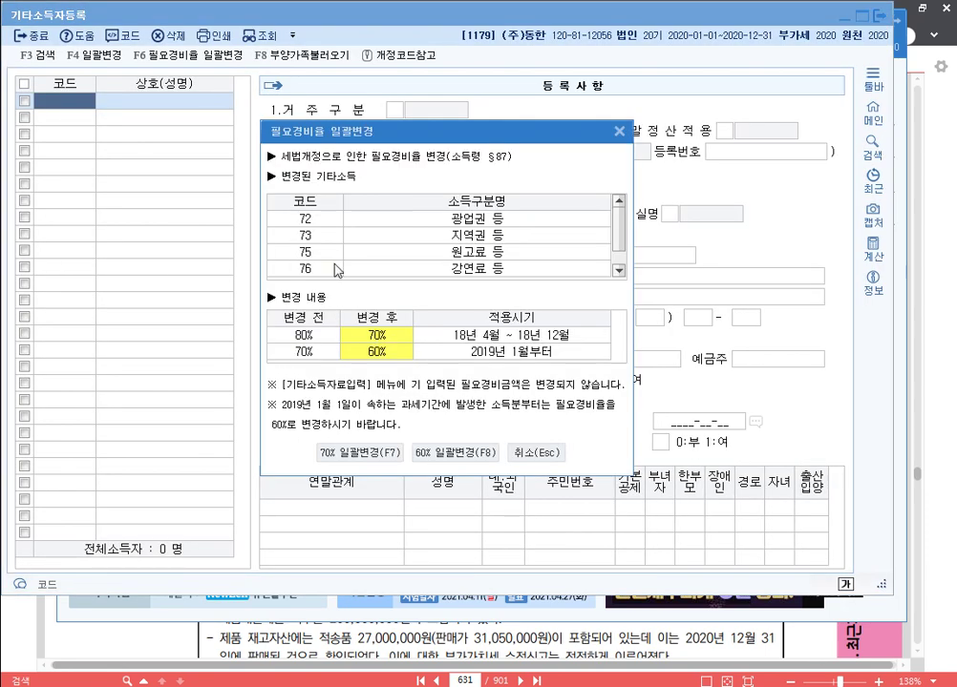
{"action": "left_click", "coordinate": [536, 452]}
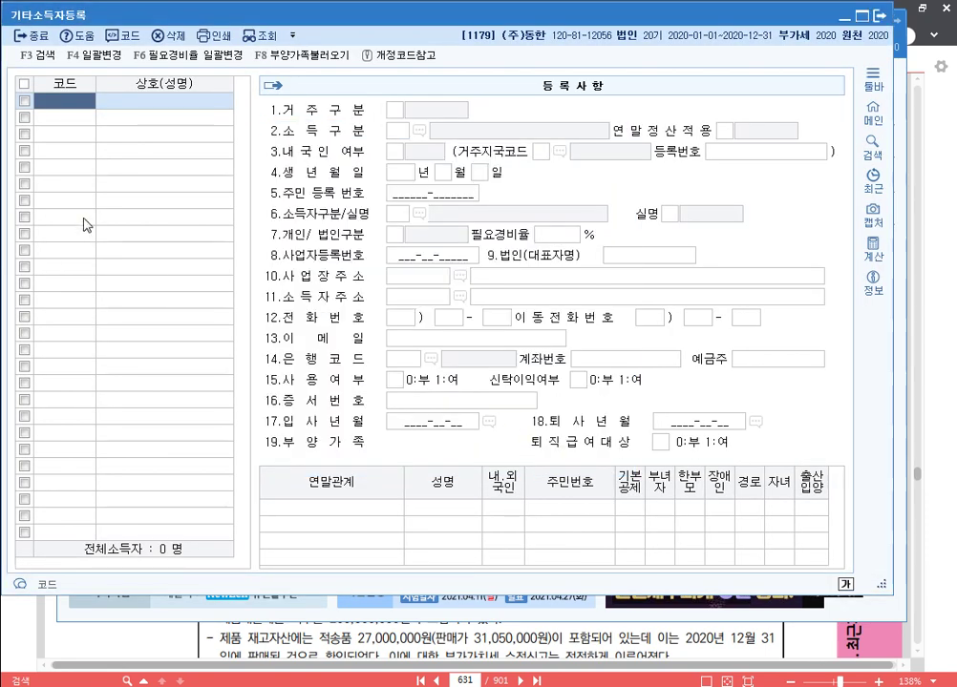
{"action": "type", "text": "1"}
{"action": "key", "text": "Return"}
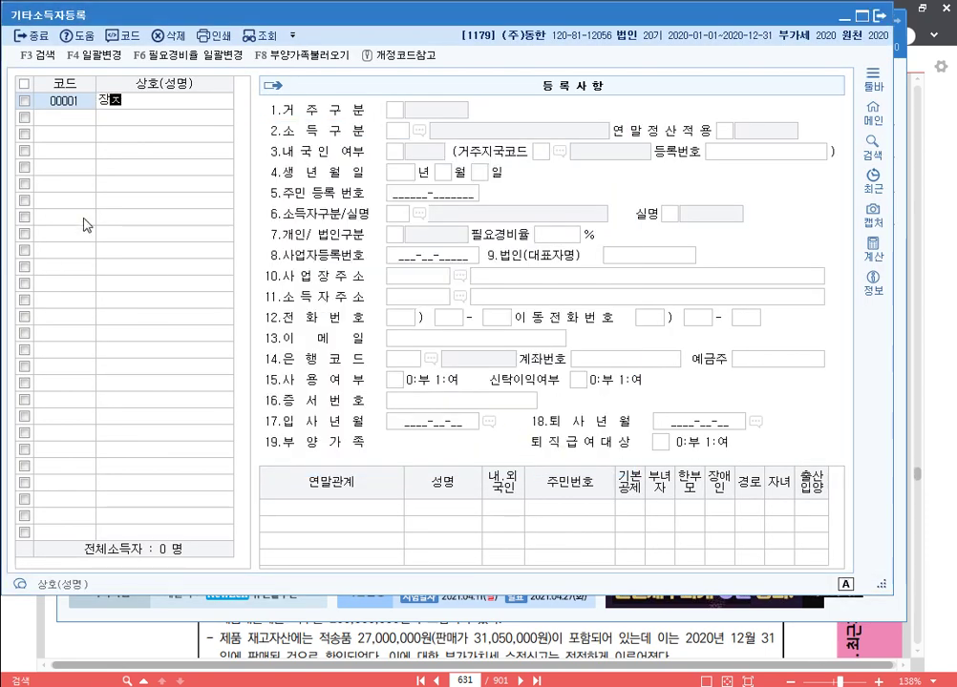
{"action": "key", "text": "Return"}
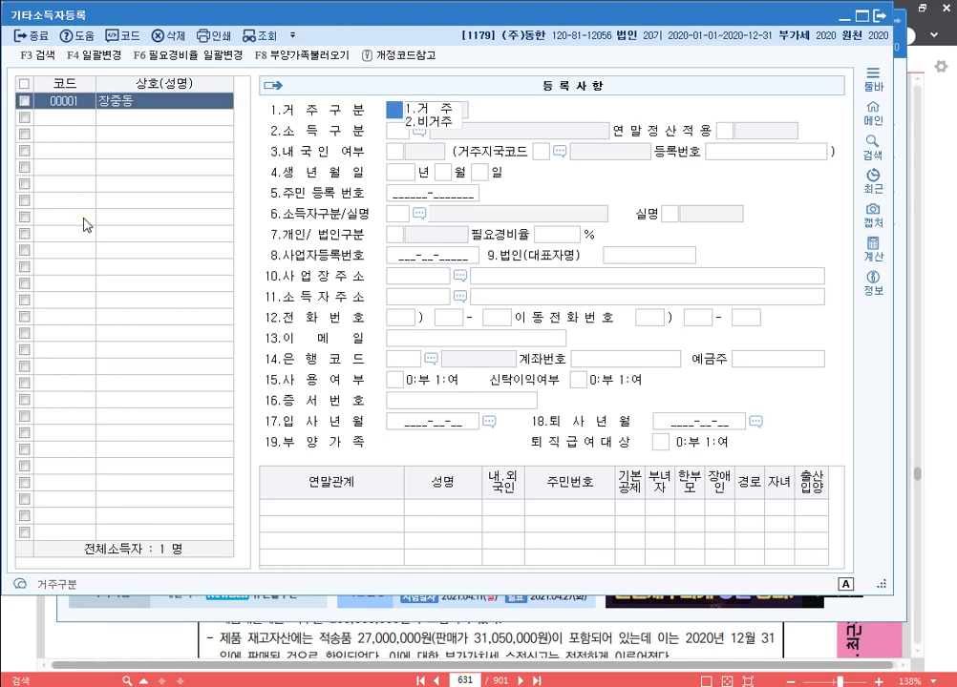
{"action": "type", "text": "1"}
{"action": "key", "text": "Return"}
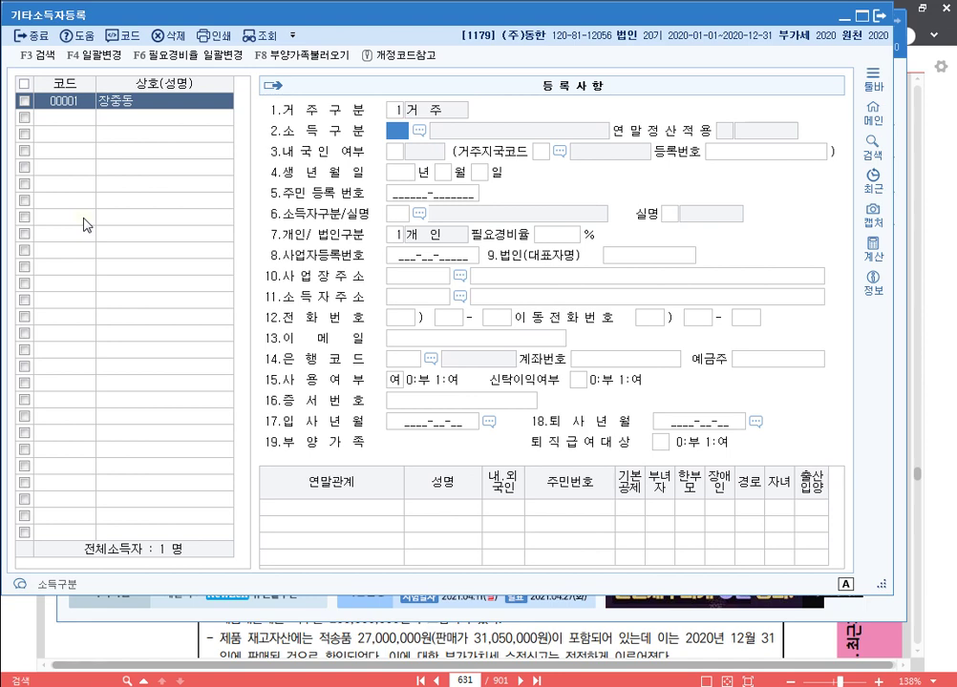
Give earner 00001 income type 76 강연료 등, the resident number, real-name status and 60% expense rate.
{"action": "key", "text": "F2"}
{"action": "type", "text": "강"}
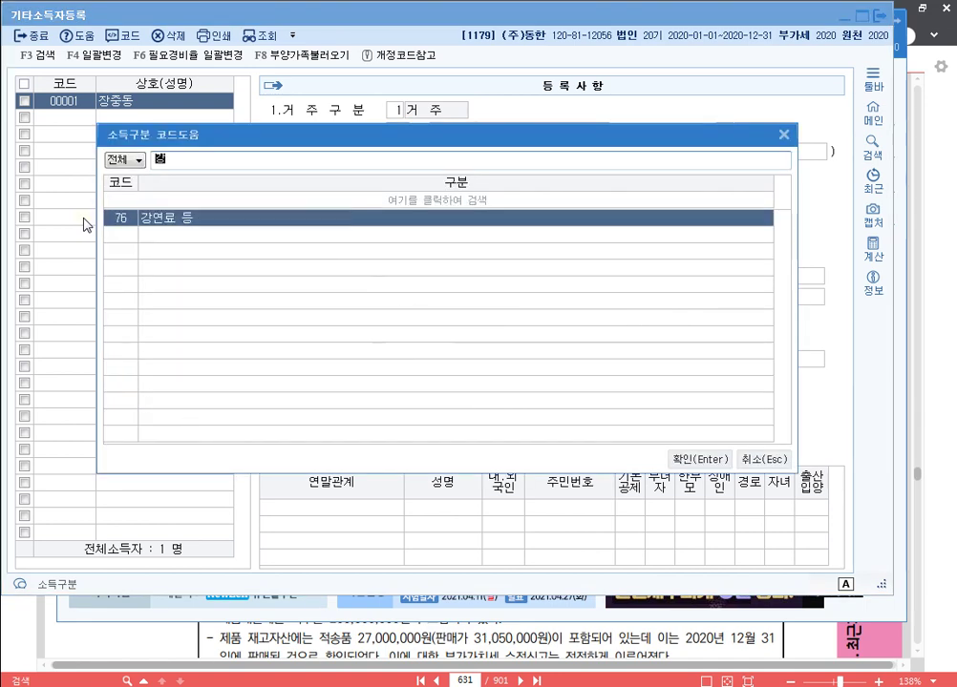
{"action": "key", "text": "Return"}
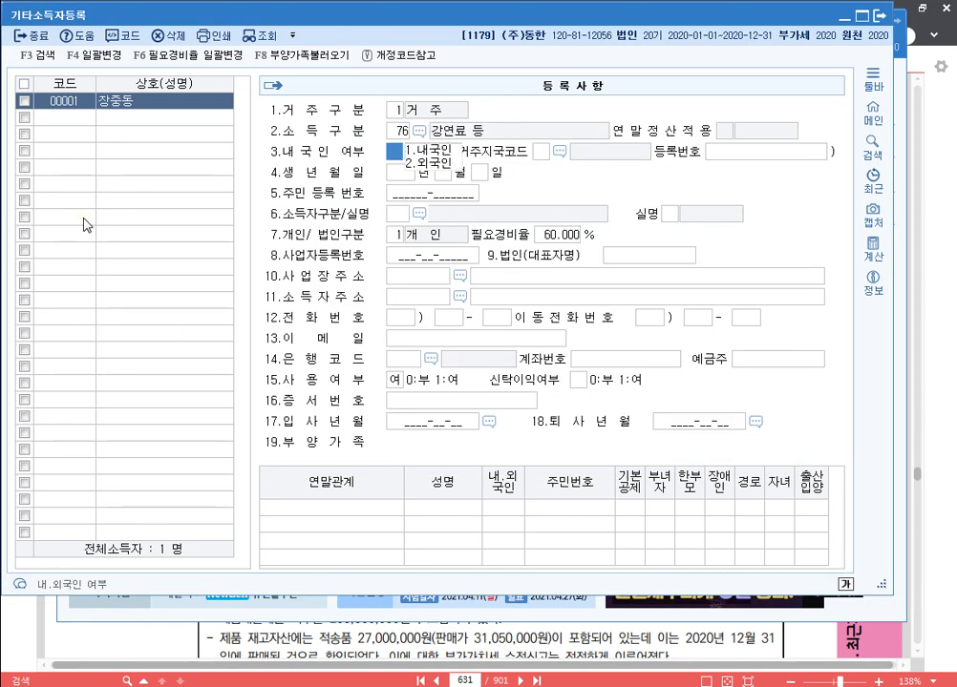
{"action": "type", "text": "1"}
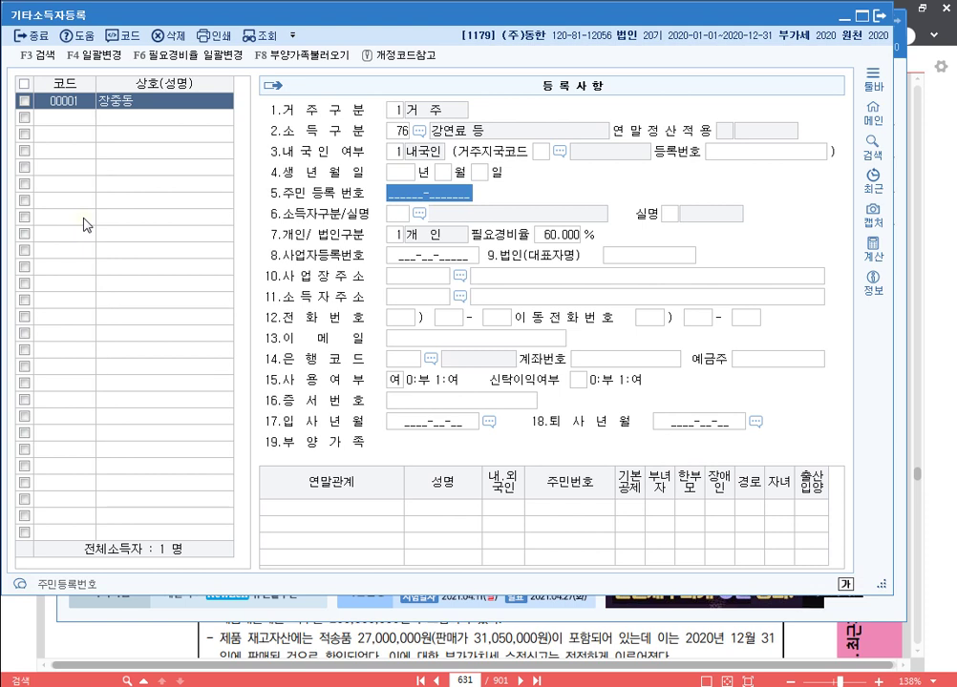
{"action": "type", "text": "8"}
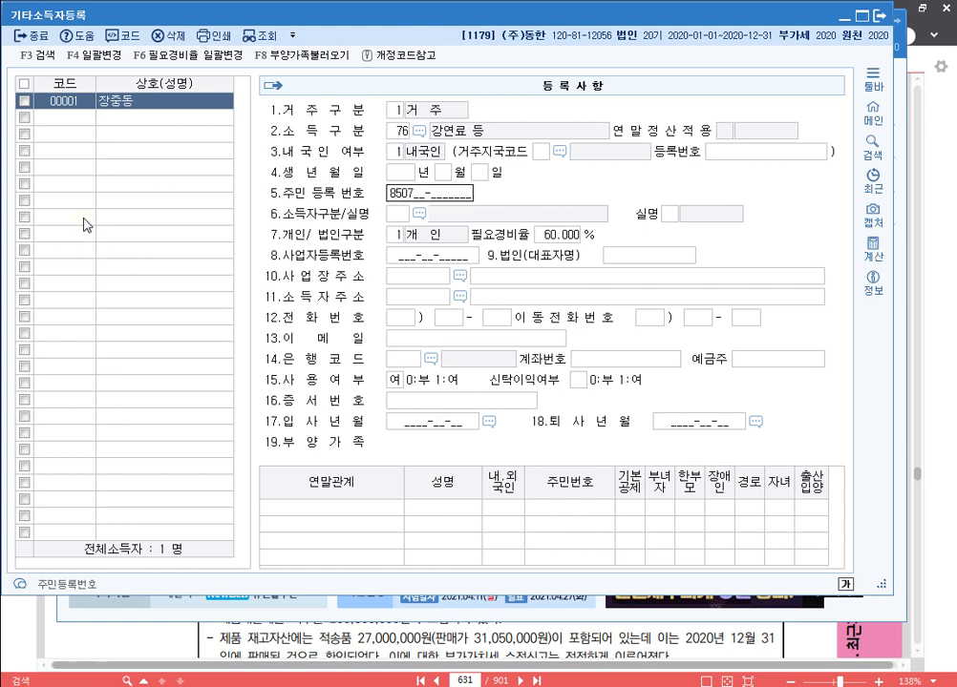
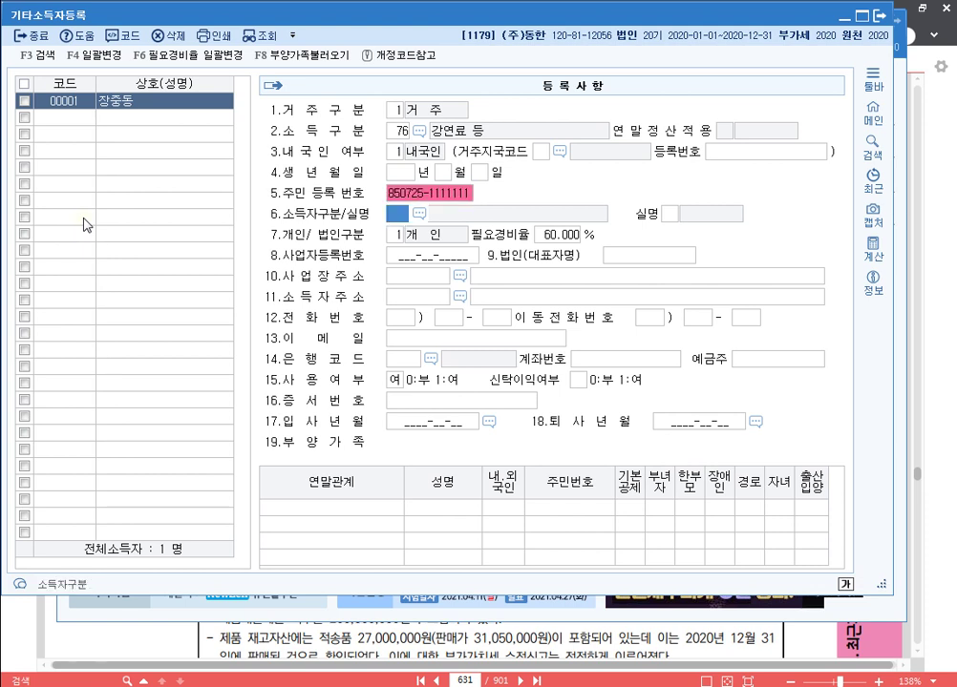
{"action": "type", "text": "11"}
{"action": "key", "text": "Return"}
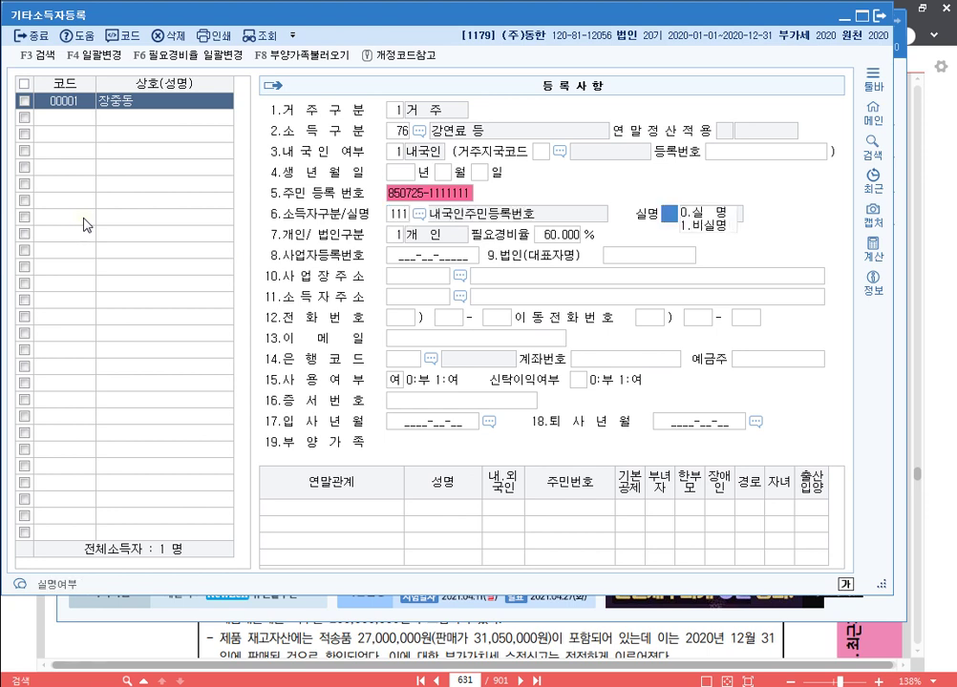
{"action": "key", "text": "Return"}
{"action": "key", "text": "Return"}
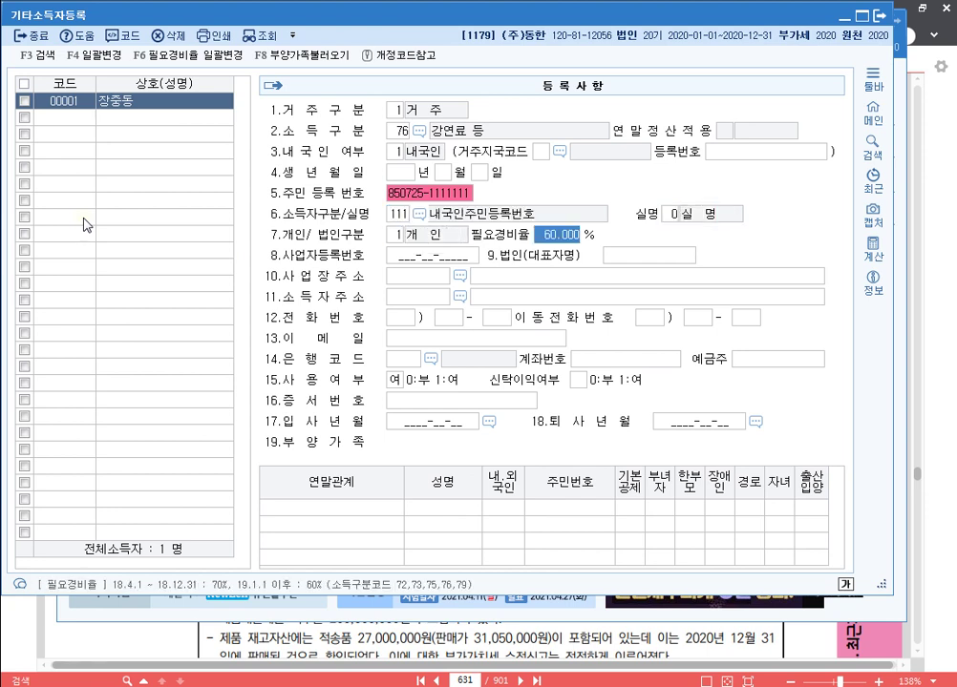
{"action": "key", "text": "Return"}
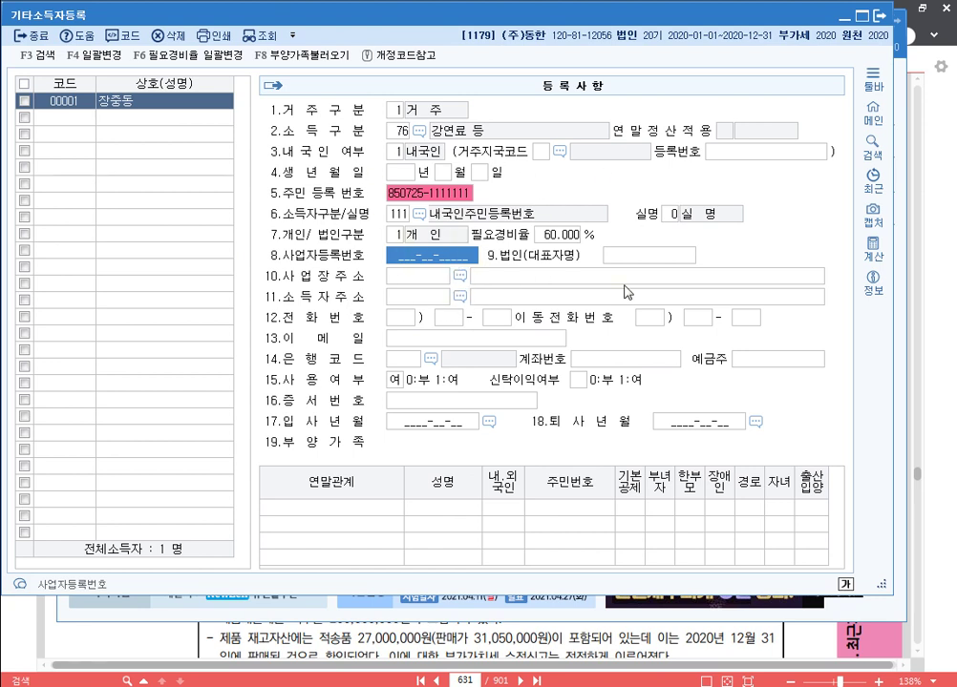
{"action": "left_click", "coordinate": [879, 17]}
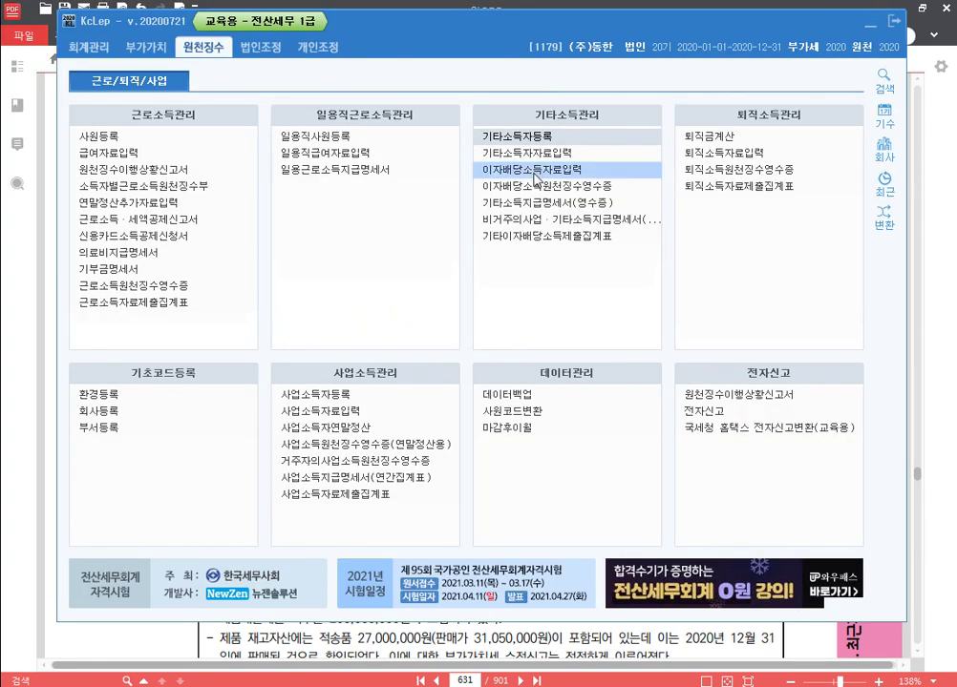
Enter earner 00001's August 22 payment: 3,000,000 paid, 2,600,000 expenses, 20% tax rate.
{"action": "left_click", "coordinate": [557, 158]}
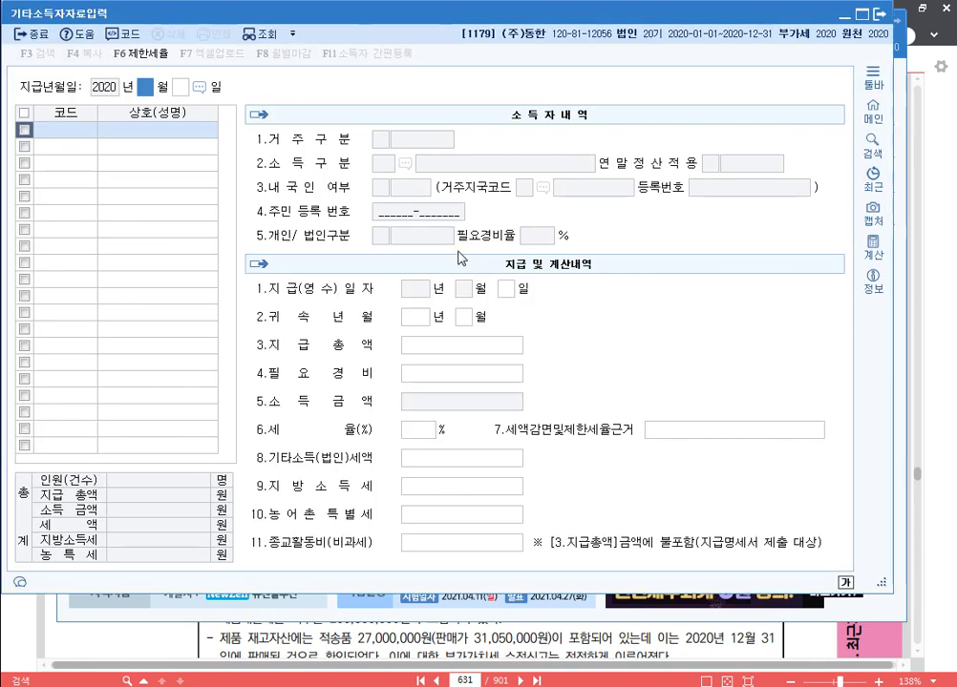
{"action": "type", "text": "08 월 "}
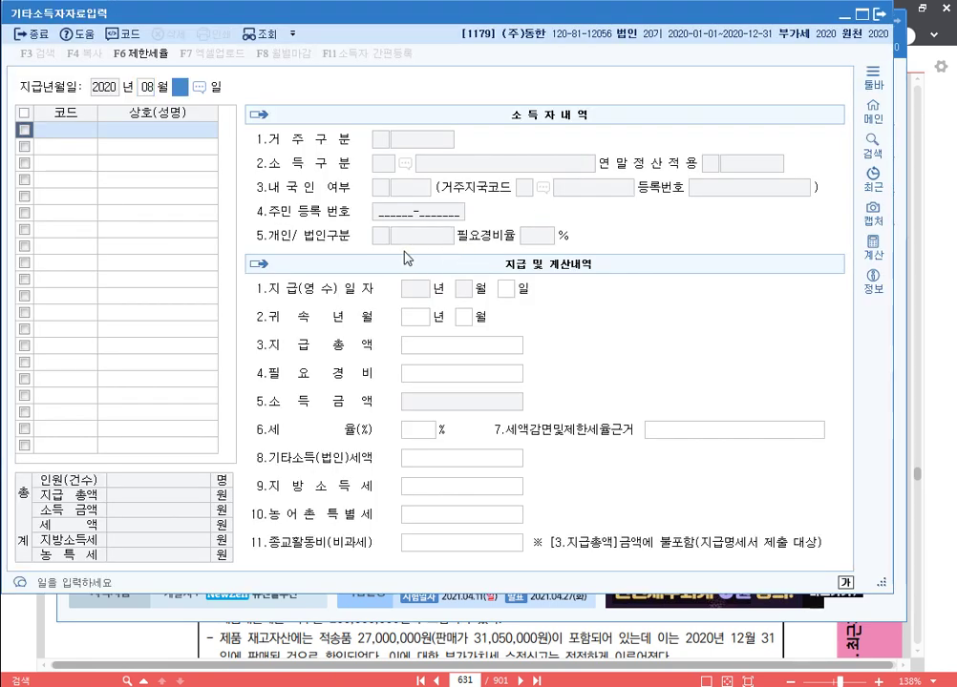
{"action": "type", "text": "22"}
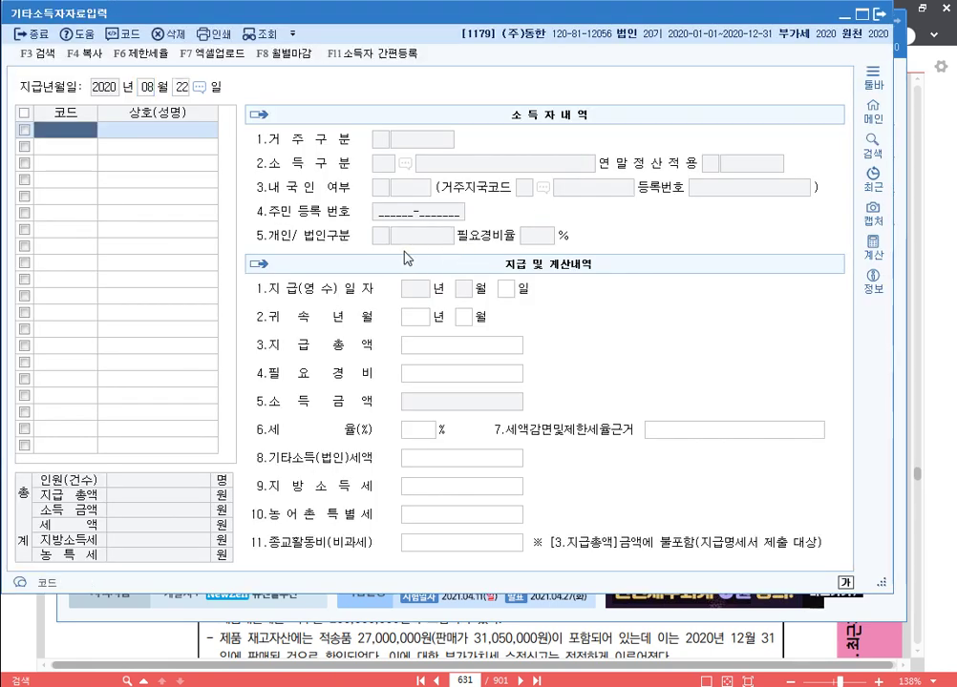
{"action": "key", "text": "F2"}
{"action": "key", "text": "Return"}
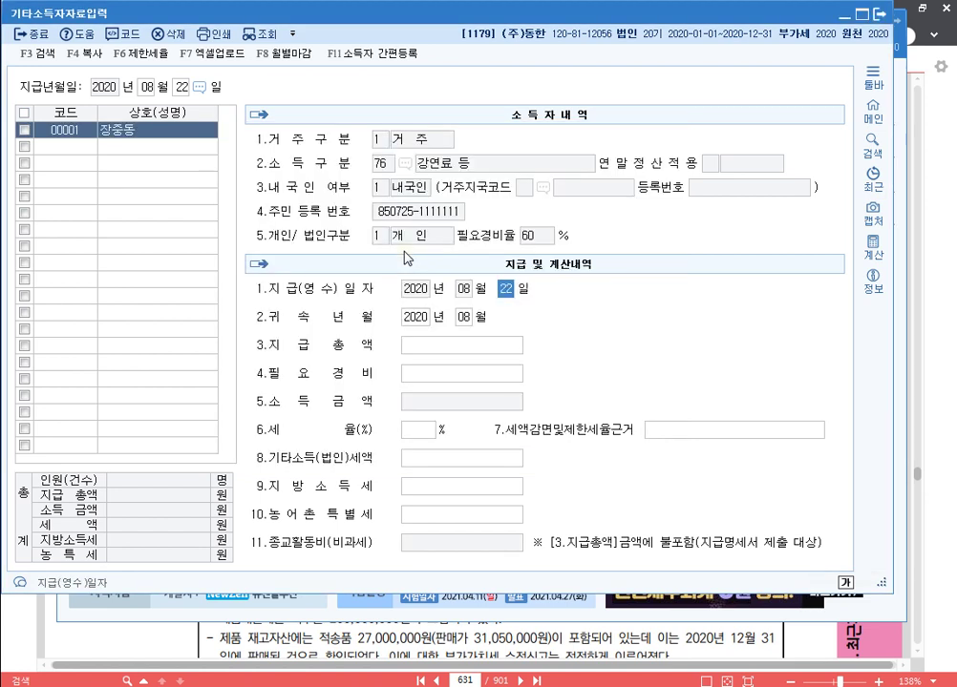
{"action": "key", "text": "Return"}
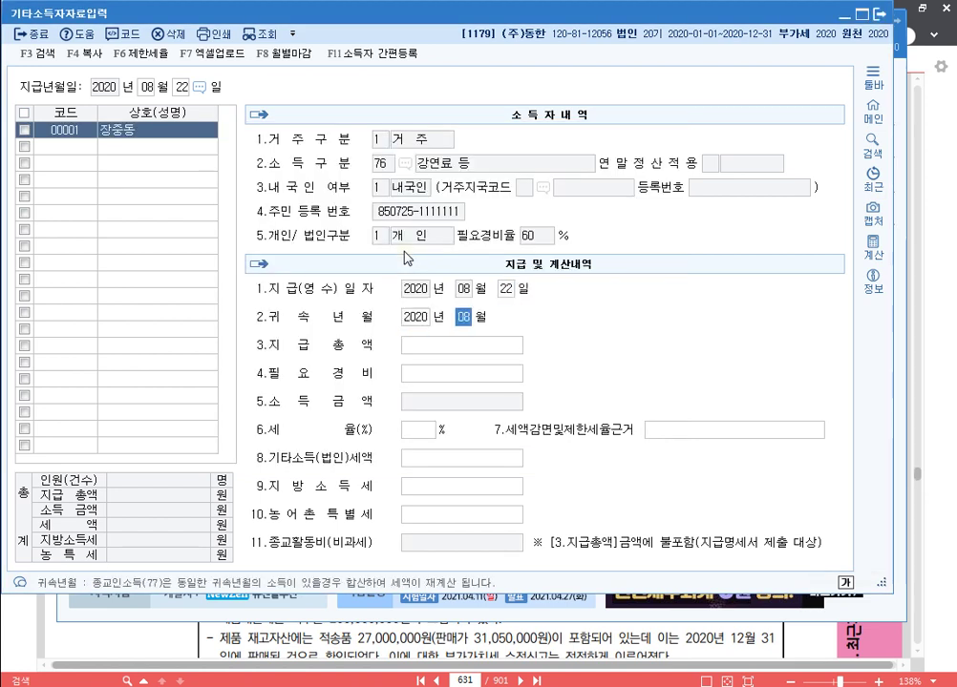
{"action": "key", "text": "Return"}
{"action": "type", "text": "3000000"}
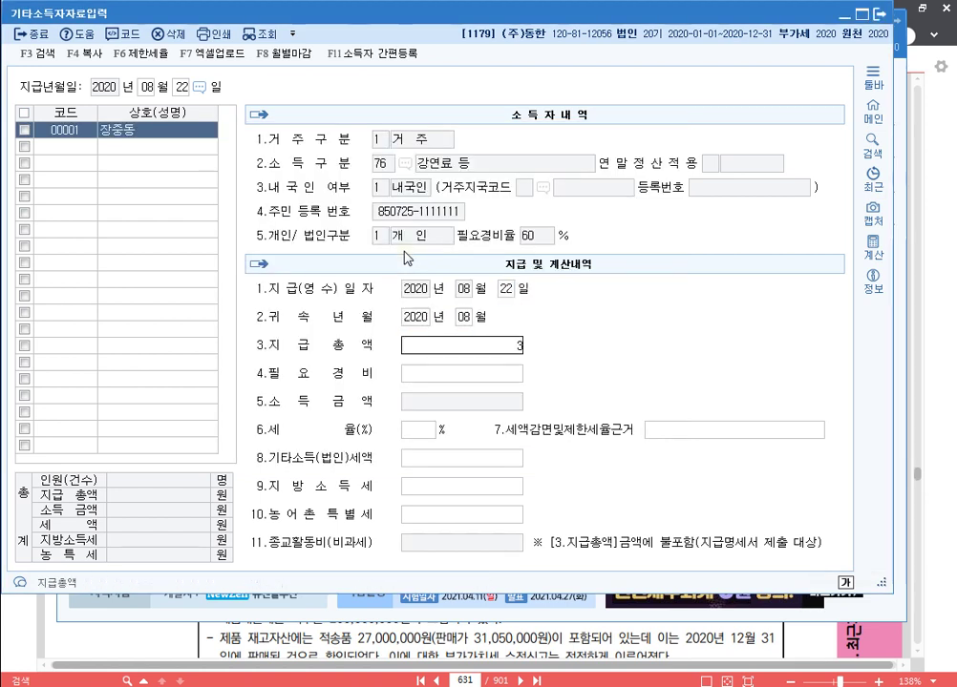
{"action": "key", "text": "Return"}
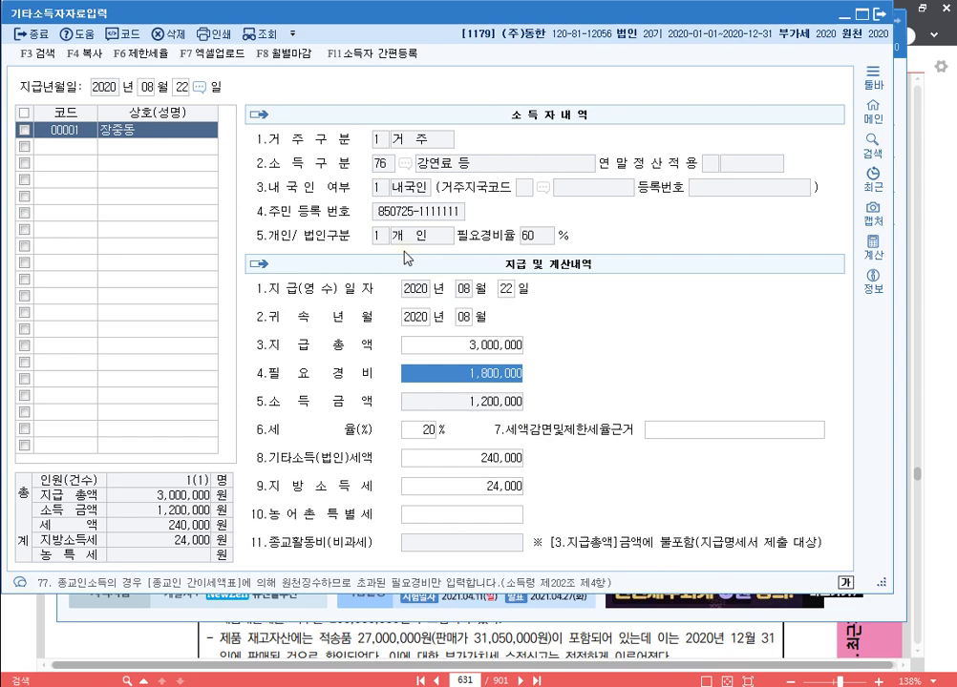
{"action": "type", "text": "2600000"}
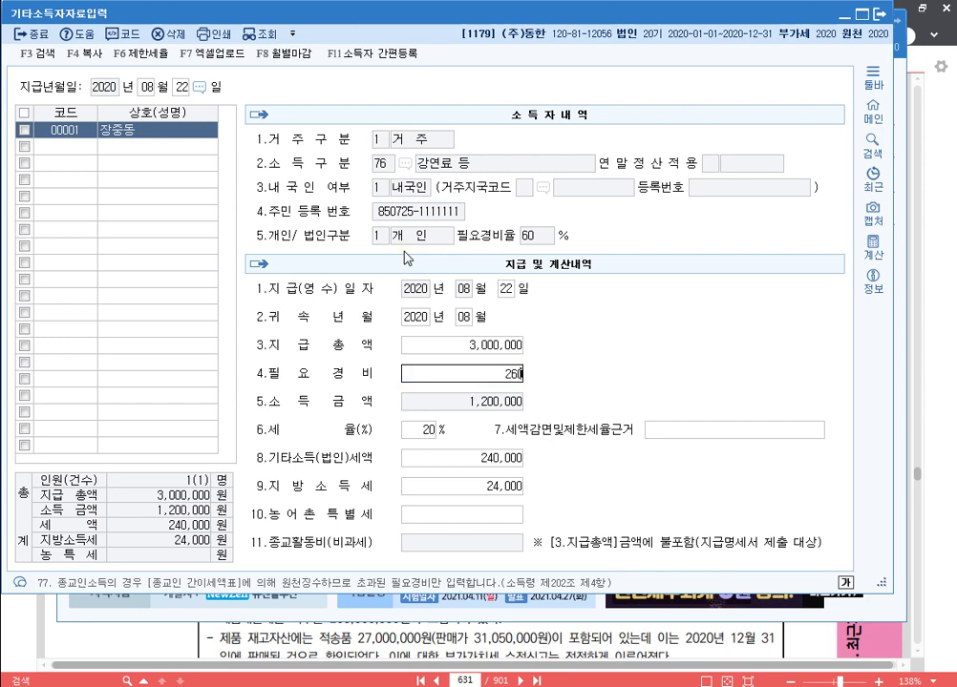
{"action": "key", "text": "Return"}
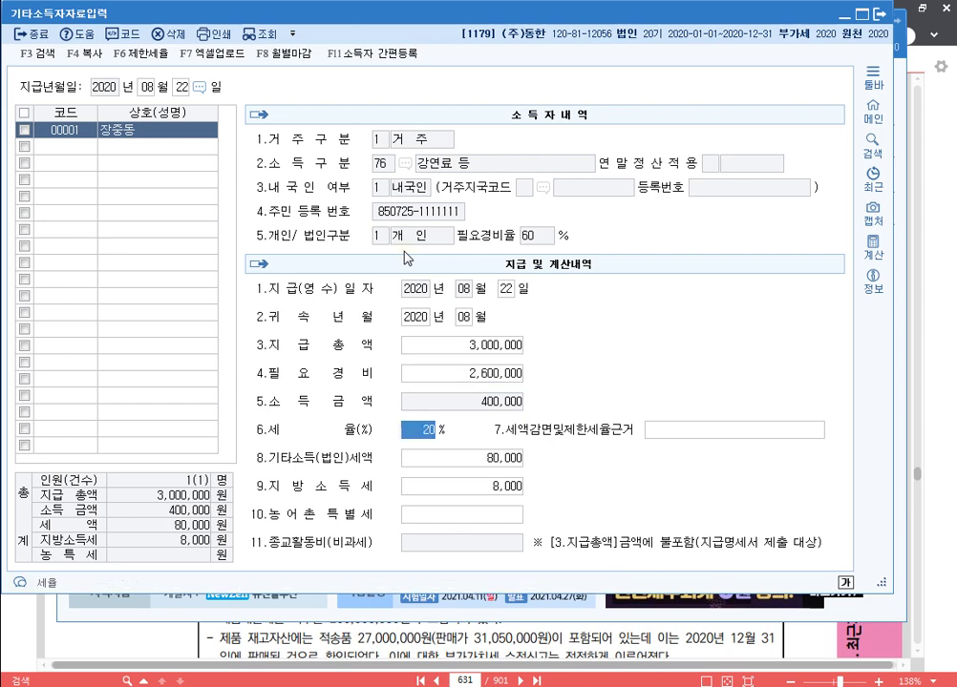
{"action": "key", "text": "Return"}
{"action": "key", "text": "Return"}
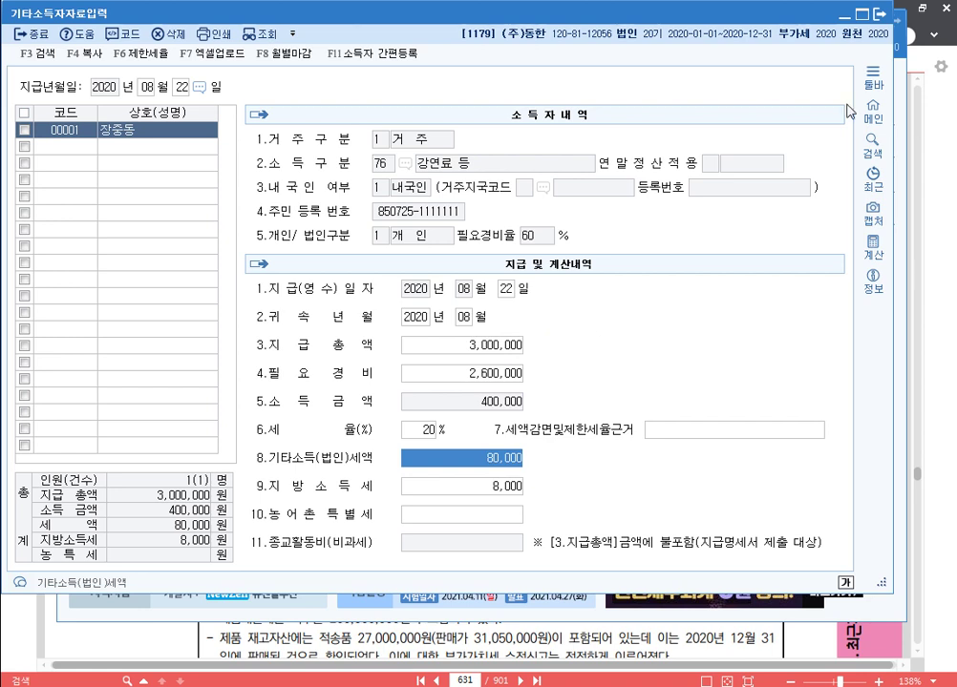
{"action": "left_click", "coordinate": [881, 16]}
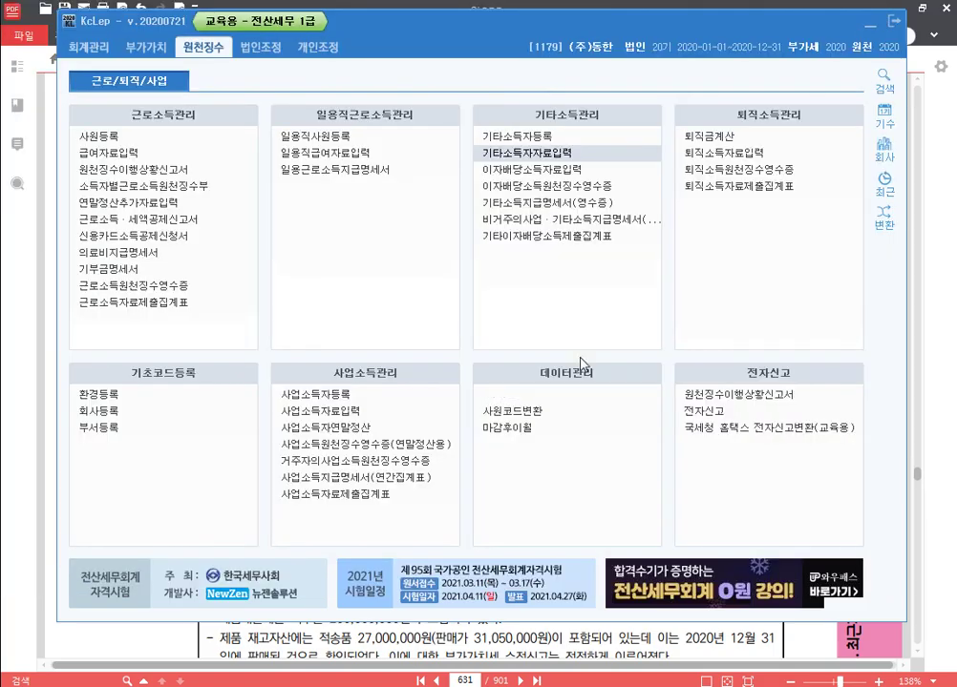
Add the line 'p.688 1184' below 'p.631 1179' in the 한글 notes.
{"action": "key", "text": "alt+Tab"}
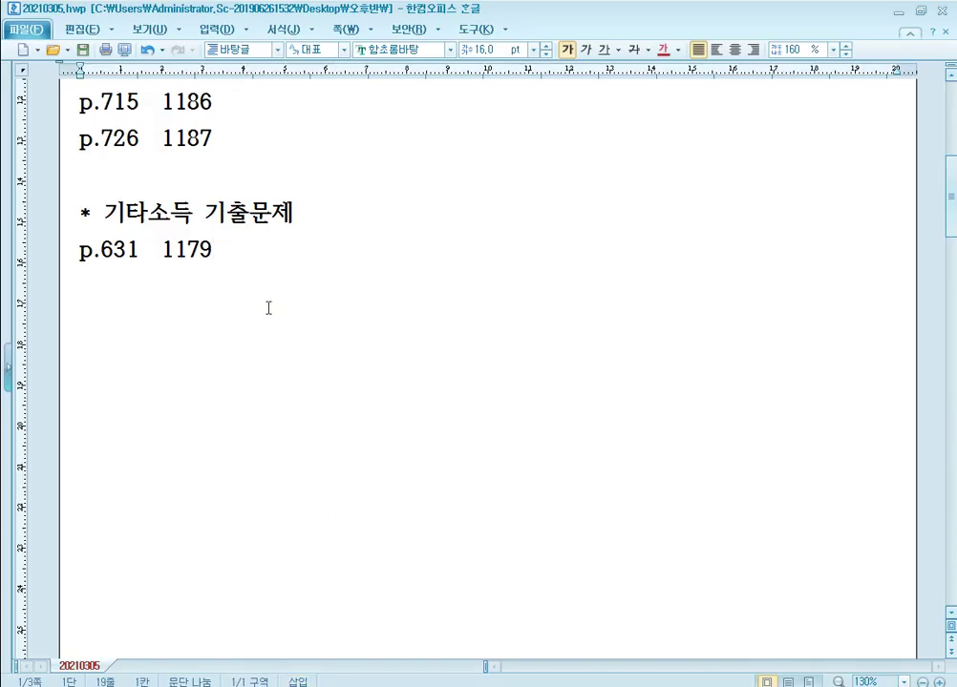
{"action": "key", "text": "Return"}
{"action": "type", "text": "p.688"}
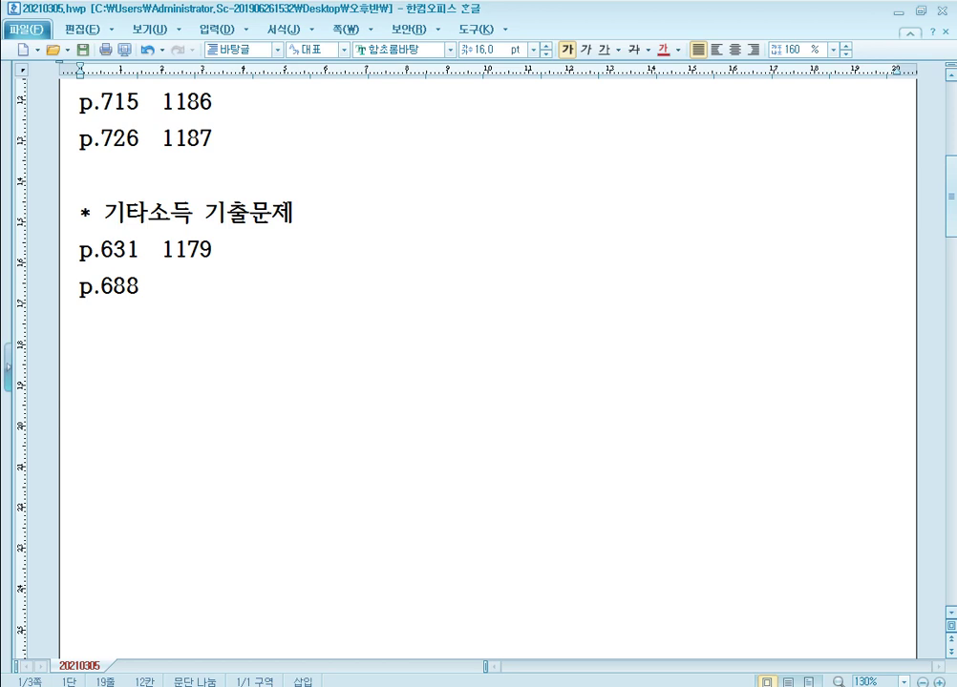
{"action": "type", "text": "1184"}
{"action": "key", "text": "alt+Tab"}
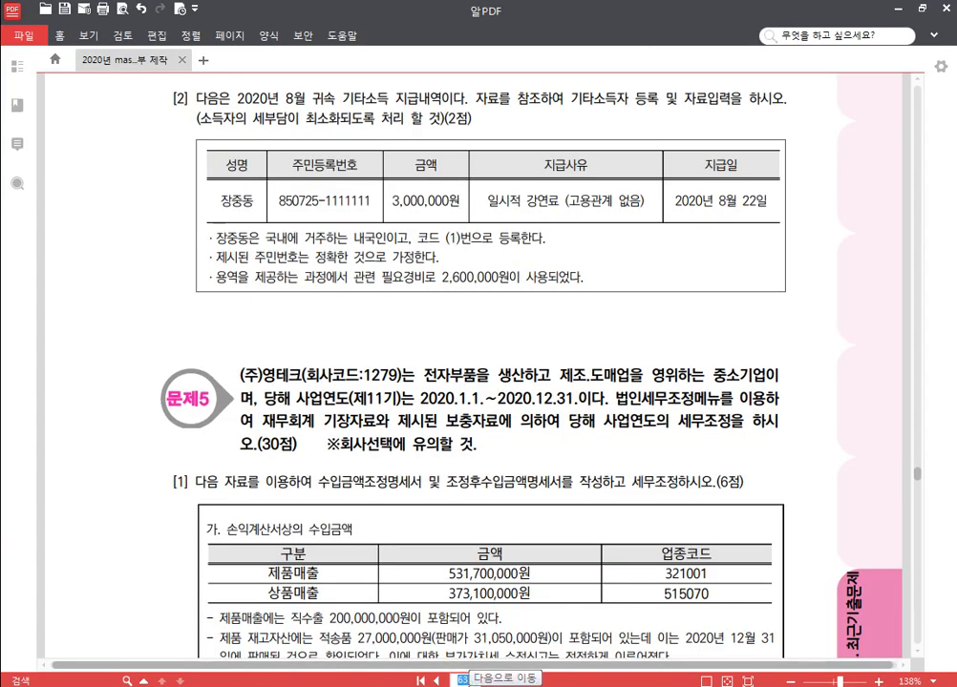
Go to PDF page 688, switch KcLep to company 1184, and scroll to question [2].
{"action": "key", "text": "Return"}
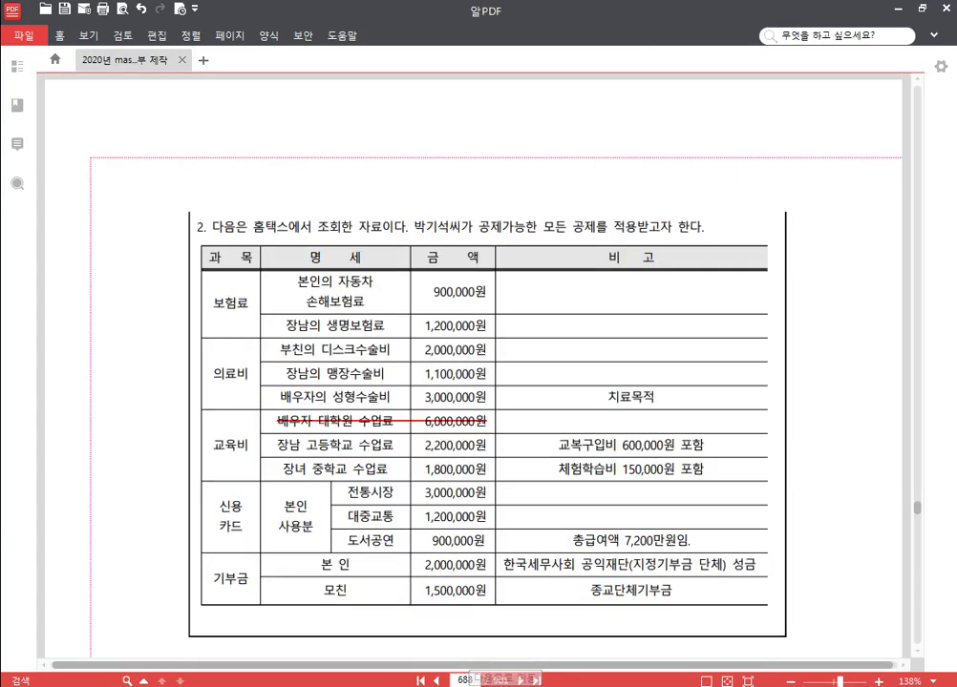
{"action": "key", "text": "alt+Tab"}
{"action": "left_click", "coordinate": [884, 150]}
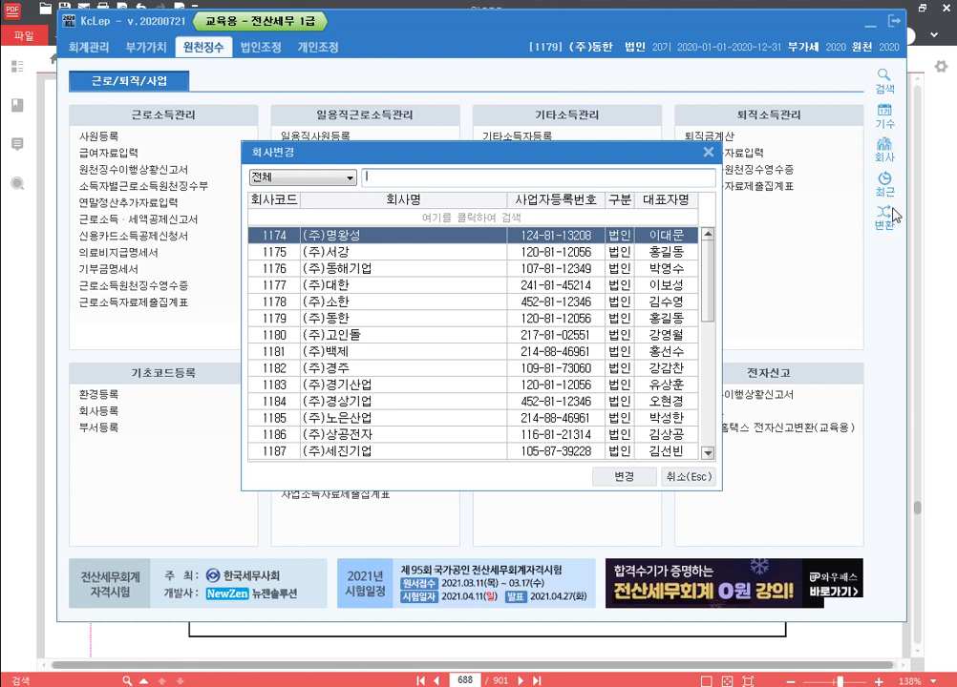
{"action": "type", "text": "118"}
{"action": "key", "text": "Escape"}
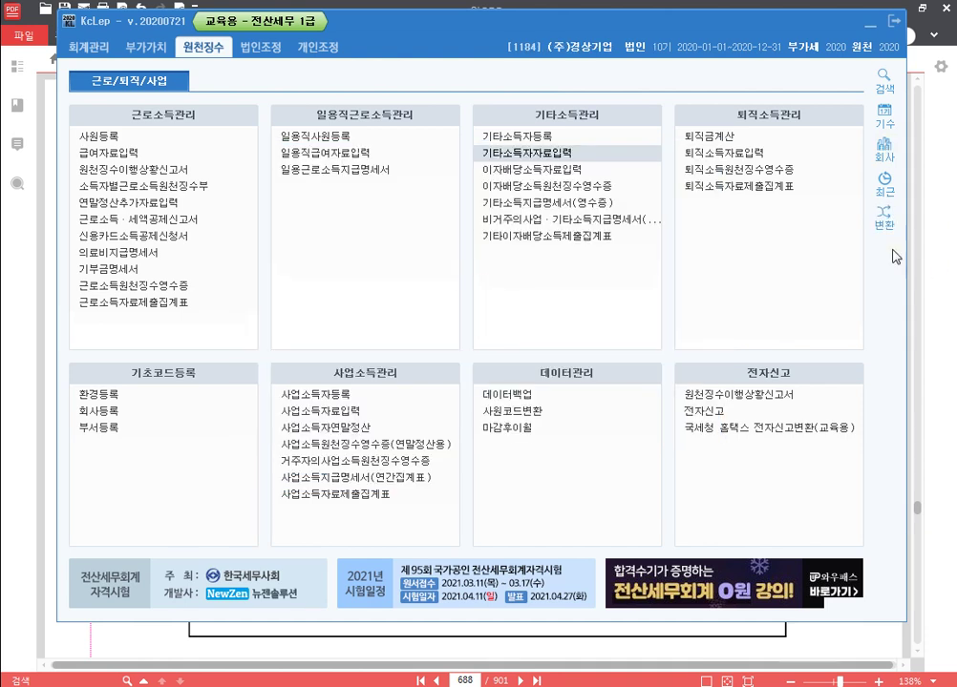
{"action": "key", "text": "alt+Tab"}
{"action": "scroll", "coordinate": [442, 368], "scroll_direction": "down", "scroll_amount": 5}
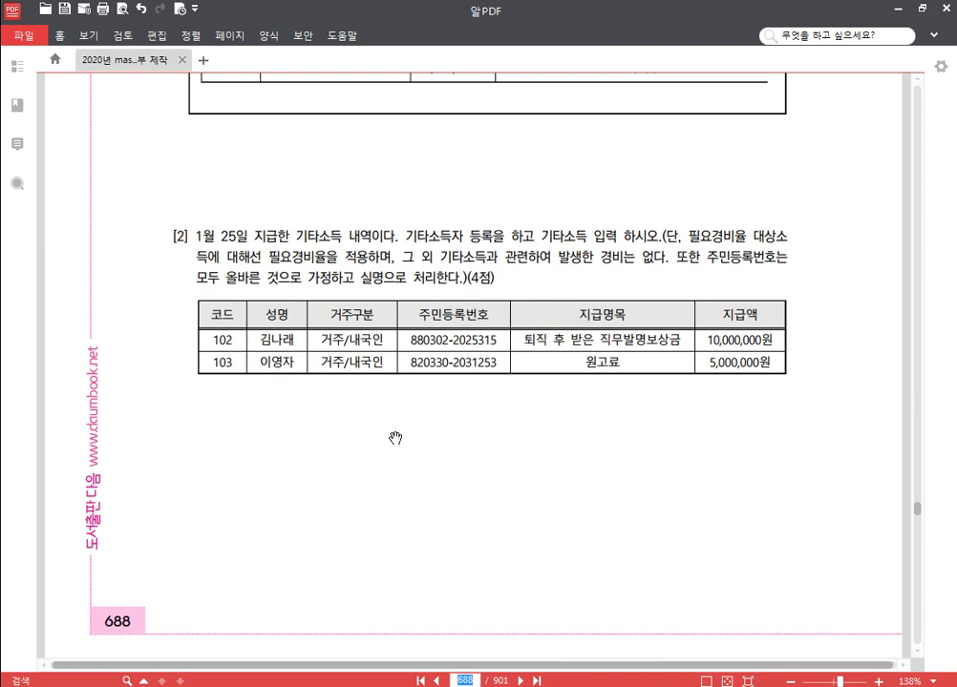
{"action": "key", "text": "alt+Tab"}
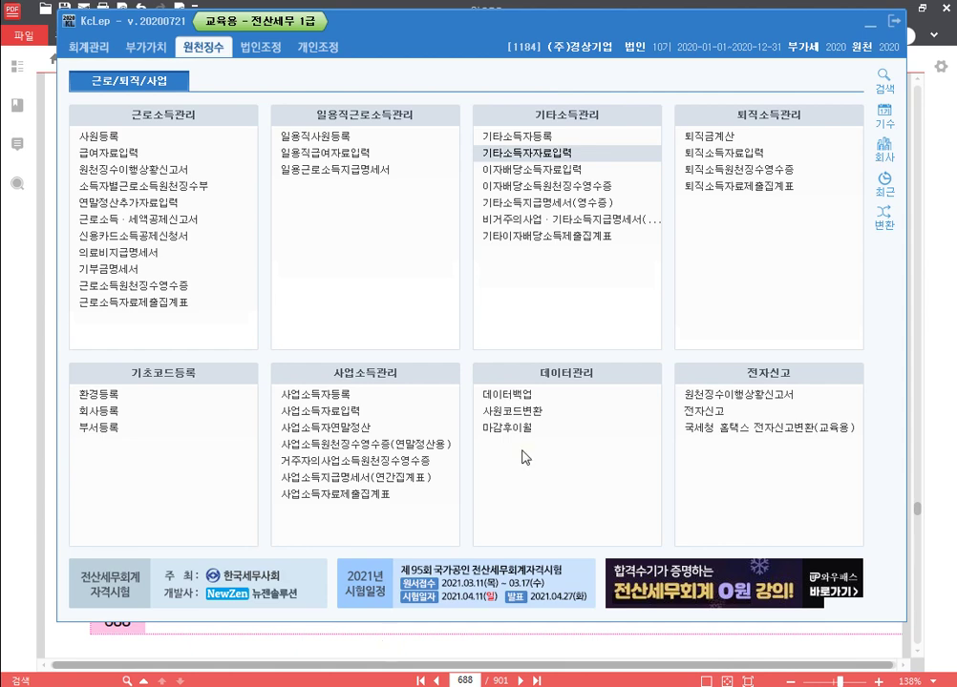
Open 기타소득자등록 and start earner 00102 with the earner's name and resident status 1.
{"action": "left_click", "coordinate": [584, 137]}
{"action": "key", "text": "ctrl"}
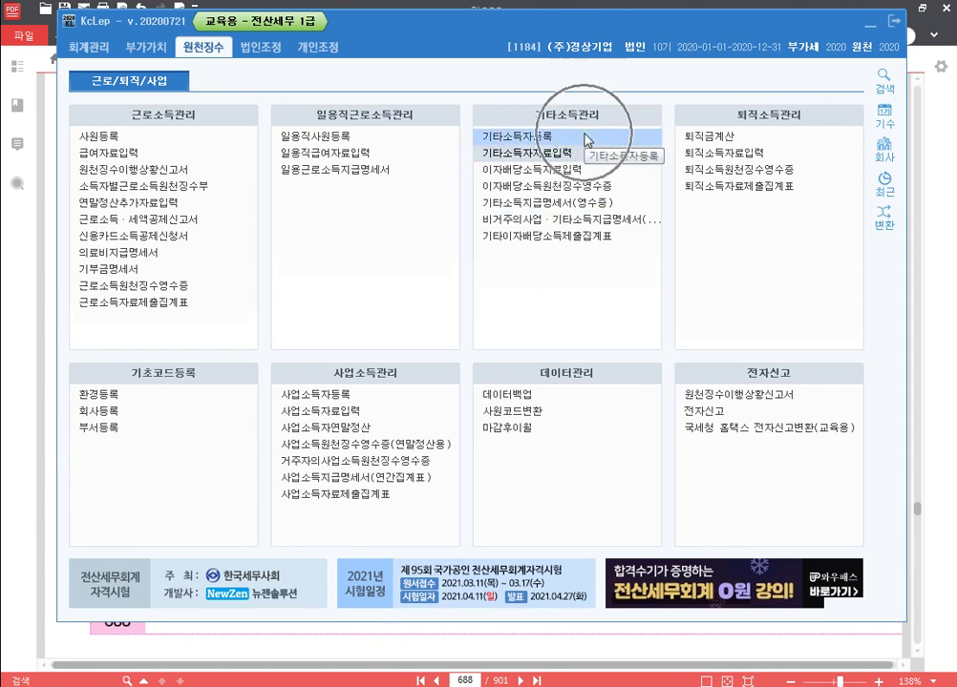
{"action": "key", "text": "ctrl"}
{"action": "left_click", "coordinate": [586, 138]}
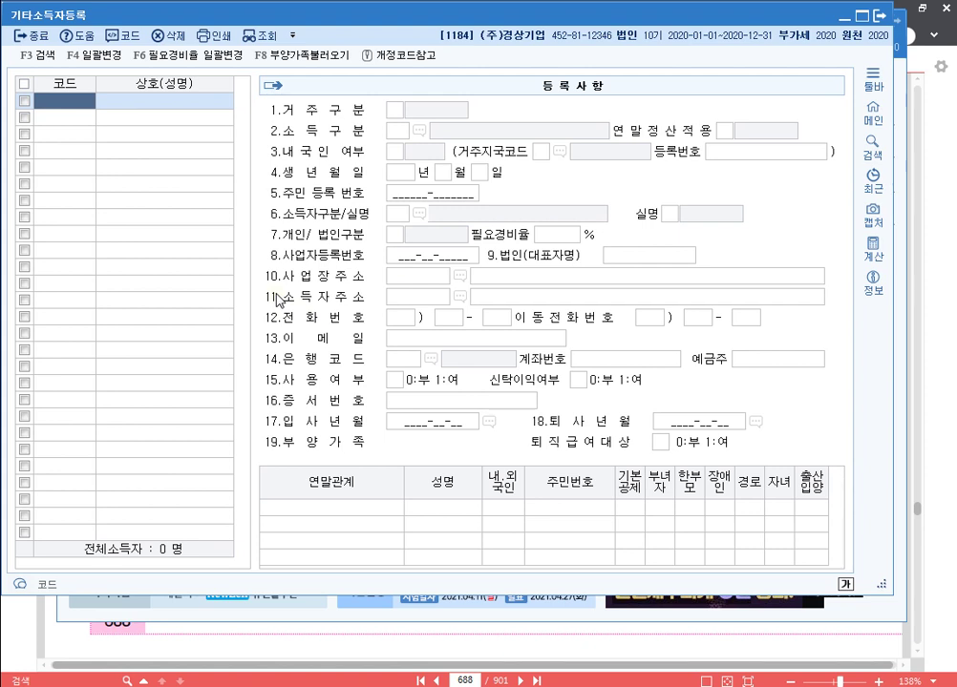
{"action": "type", "text": "102"}
{"action": "key", "text": "Return"}
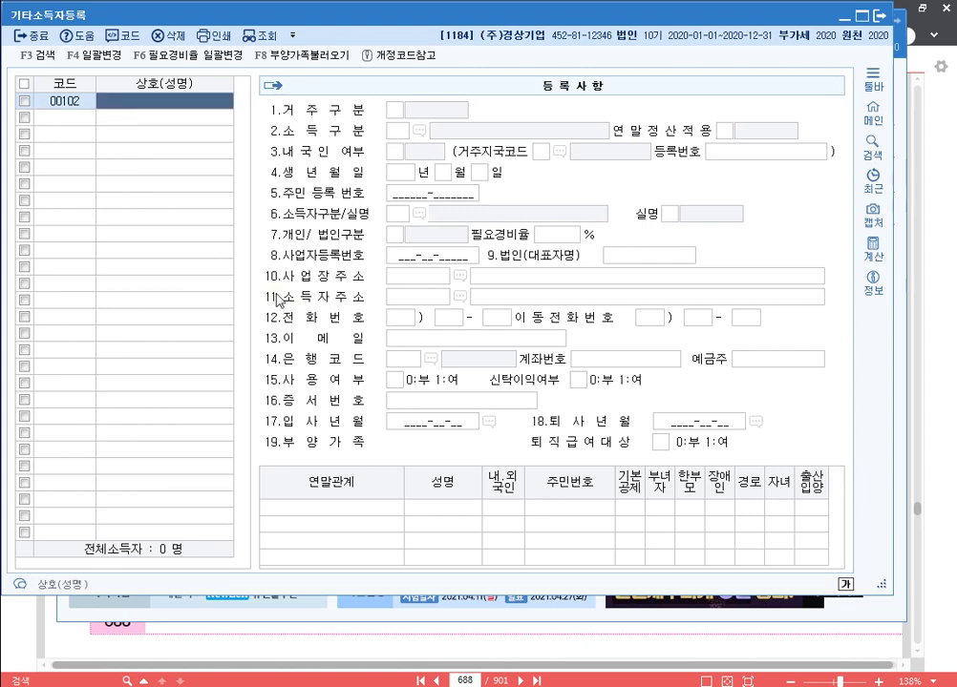
{"action": "key", "text": "Return"}
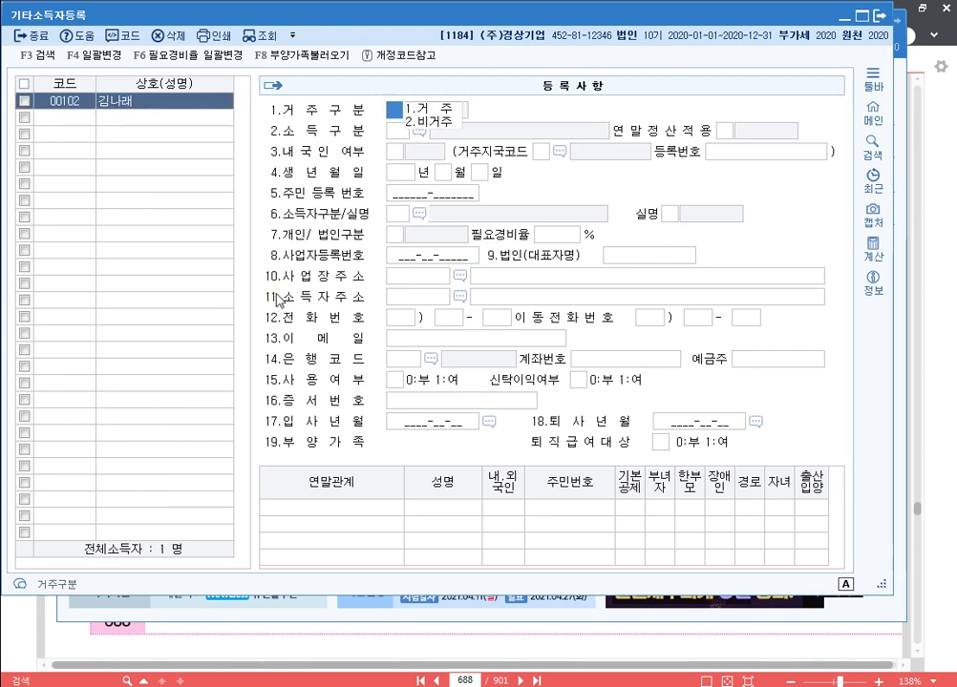
{"action": "type", "text": "1"}
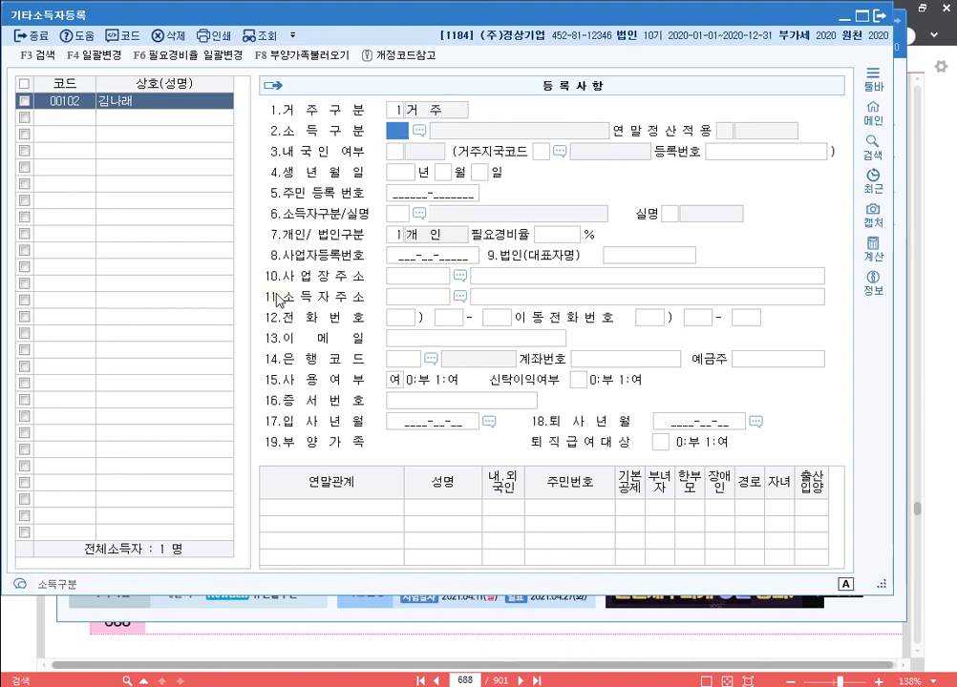
Set earner 00102's income type 65, domestic nationality, resident number and ID type 111.
{"action": "key", "text": "F2"}
{"action": "type", "text": "퇴직"}
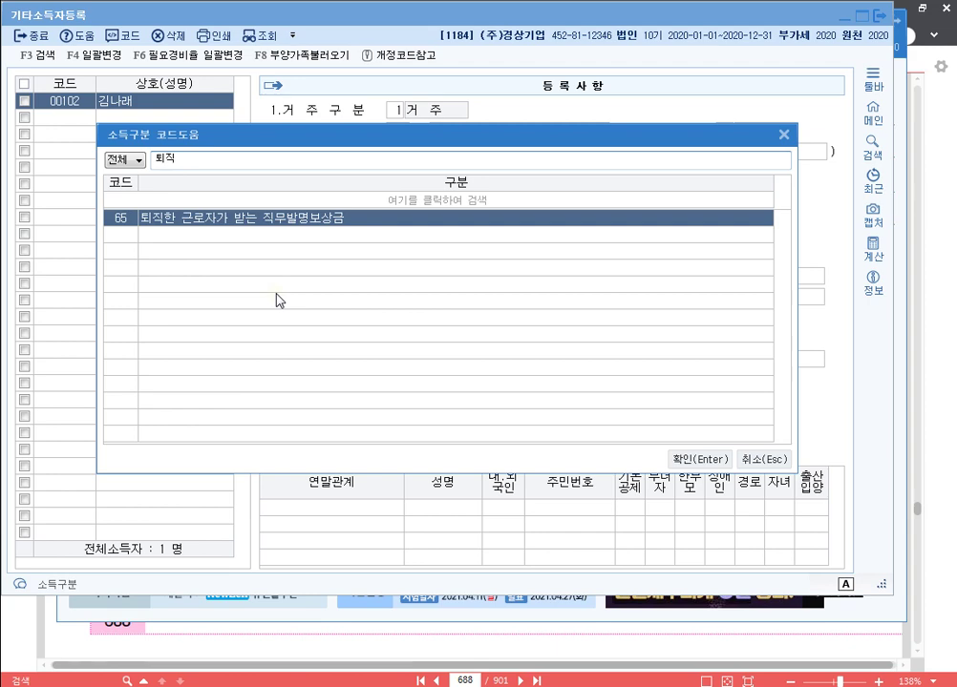
{"action": "key", "text": "Return"}
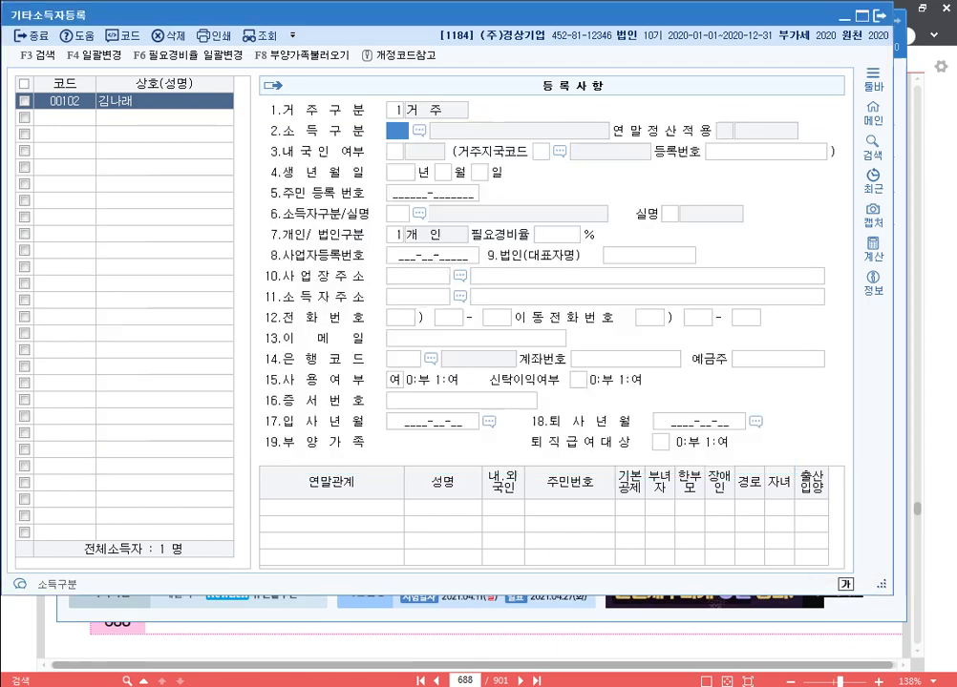
{"action": "key", "text": "Return"}
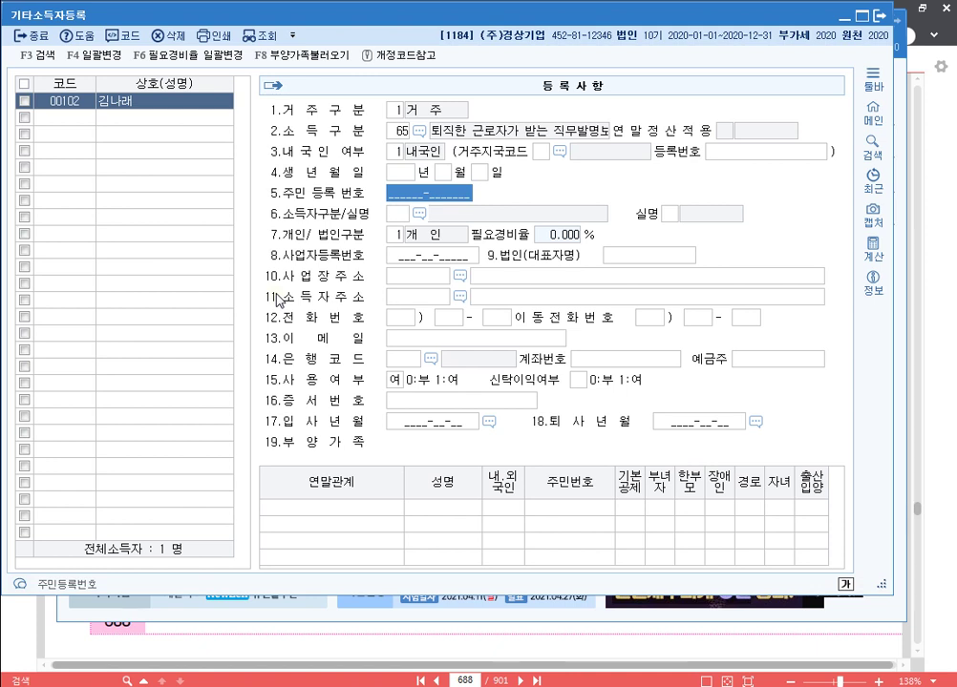
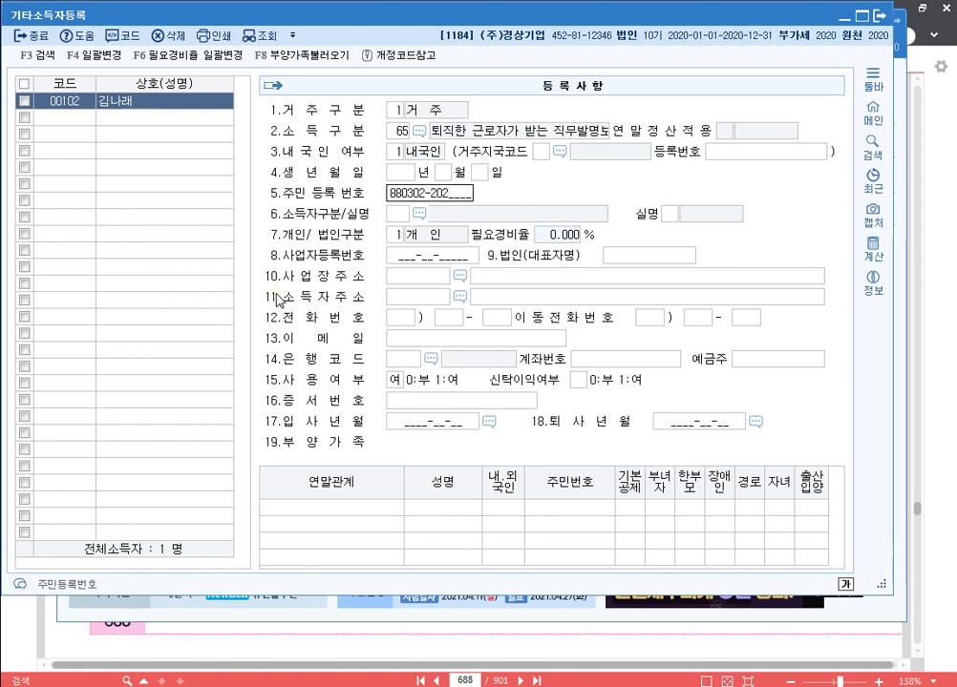
{"action": "key", "text": "Return"}
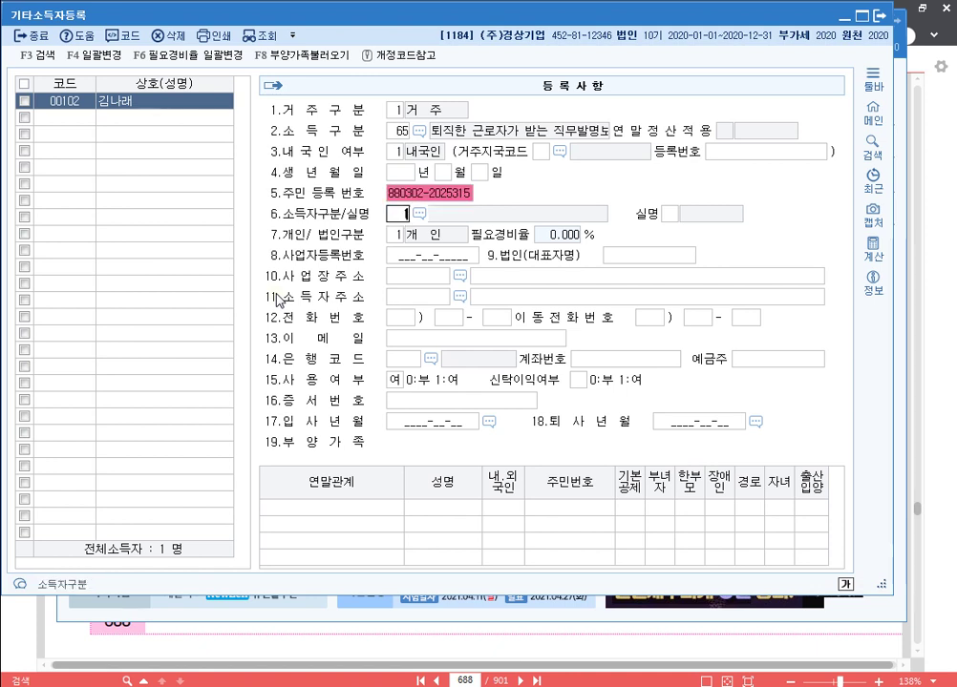
{"action": "type", "text": "111"}
{"action": "key", "text": "Return"}
{"action": "key", "text": "Return"}
{"action": "key", "text": "Return"}
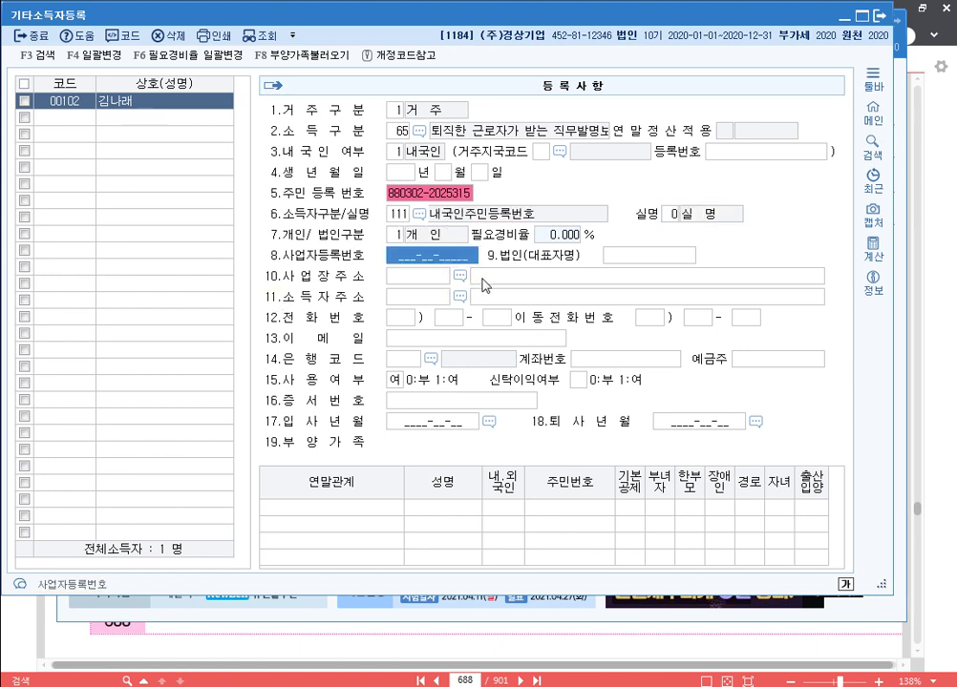
{"action": "left_click", "coordinate": [64, 117]}
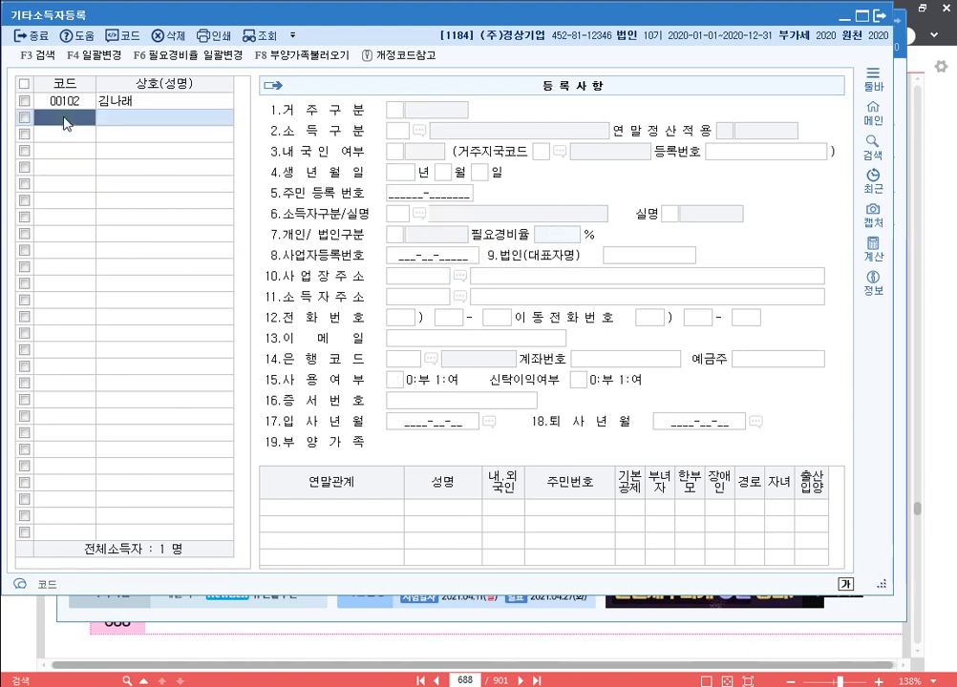
Add earner 00103 with the earner's name and resident status.
{"action": "type", "text": "103"}
{"action": "key", "text": "Return"}
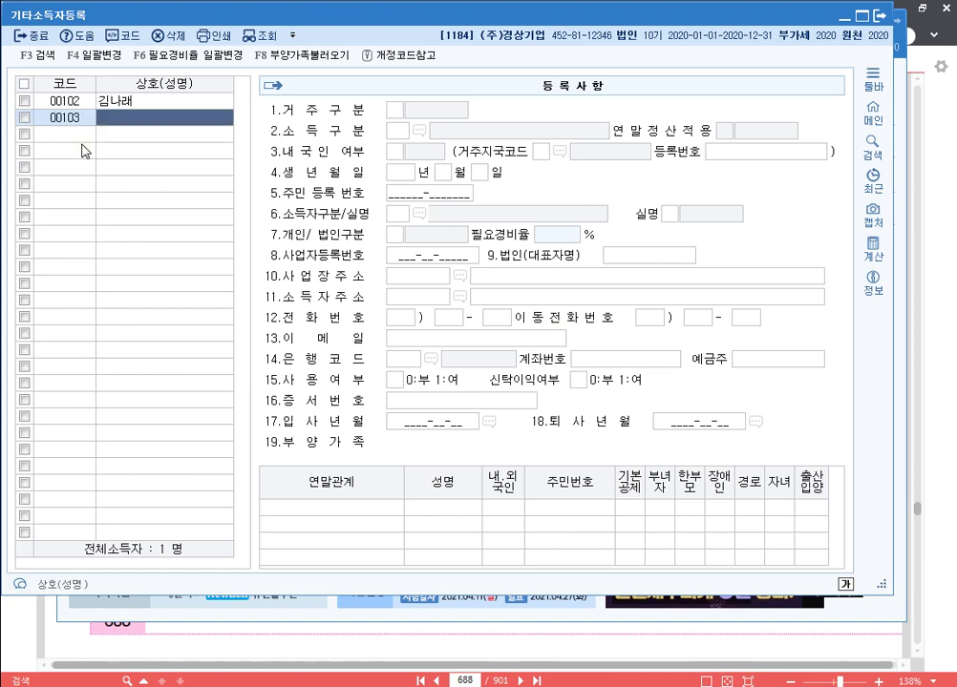
{"action": "key", "text": "Return"}
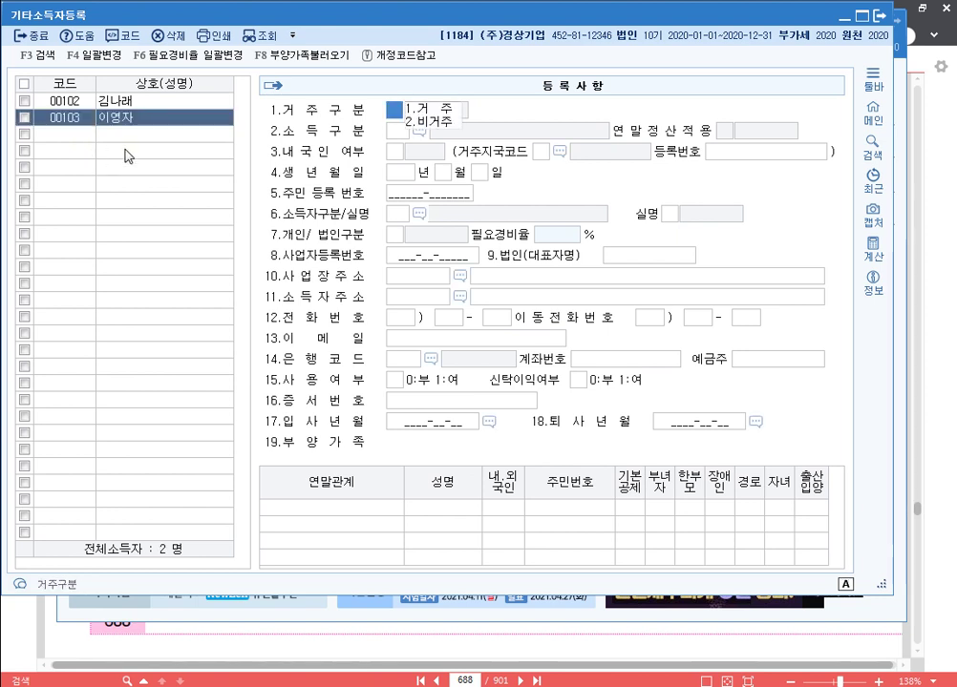
{"action": "key", "text": "Return"}
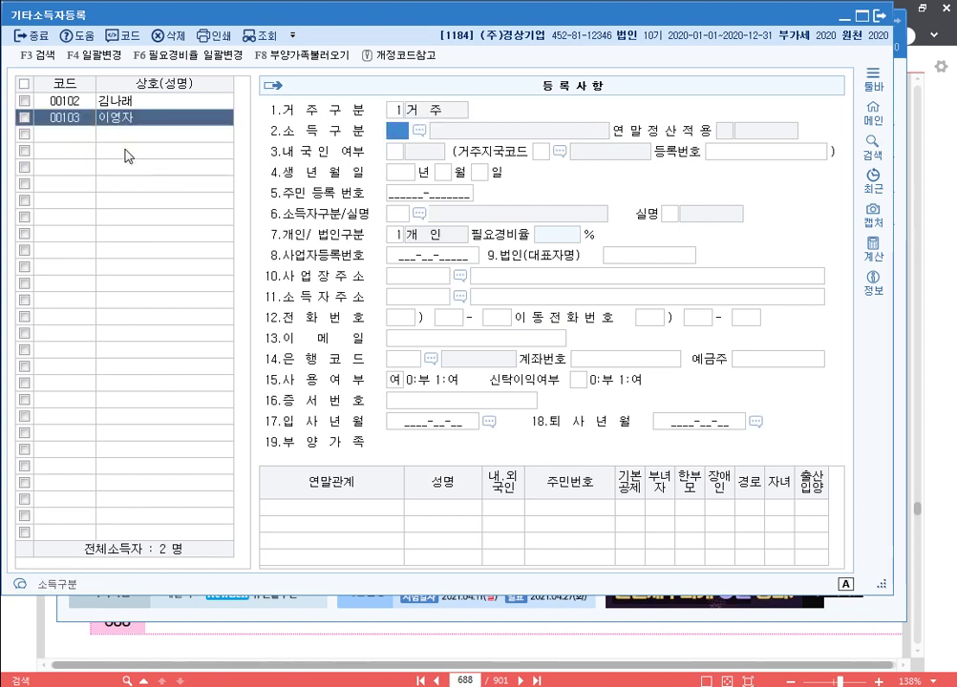
{"action": "key", "text": "F2"}
{"action": "type", "text": "원고"}
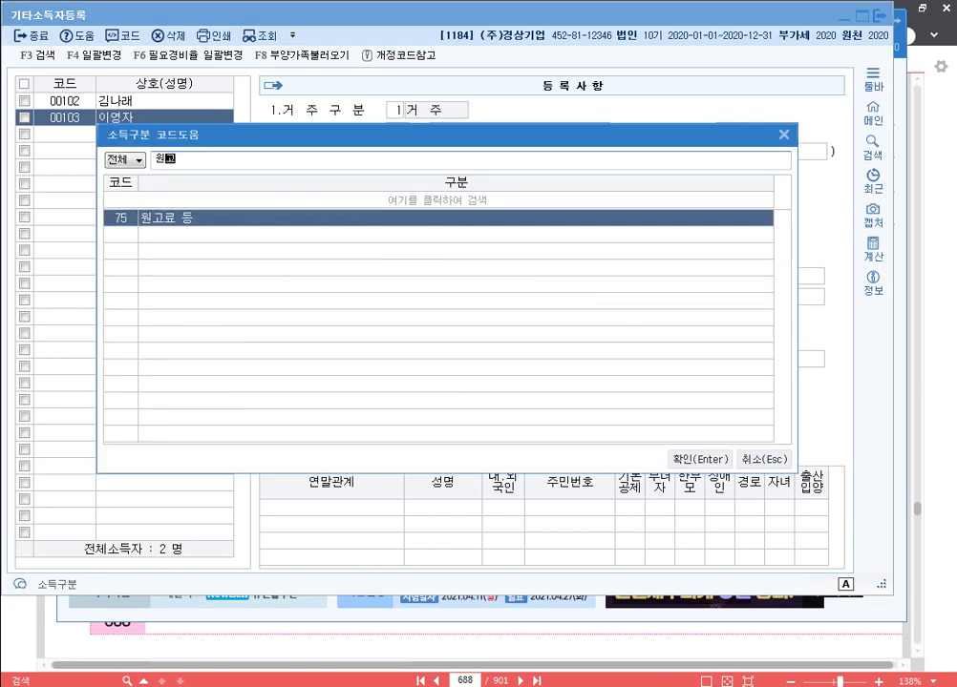
{"action": "key", "text": "Return"}
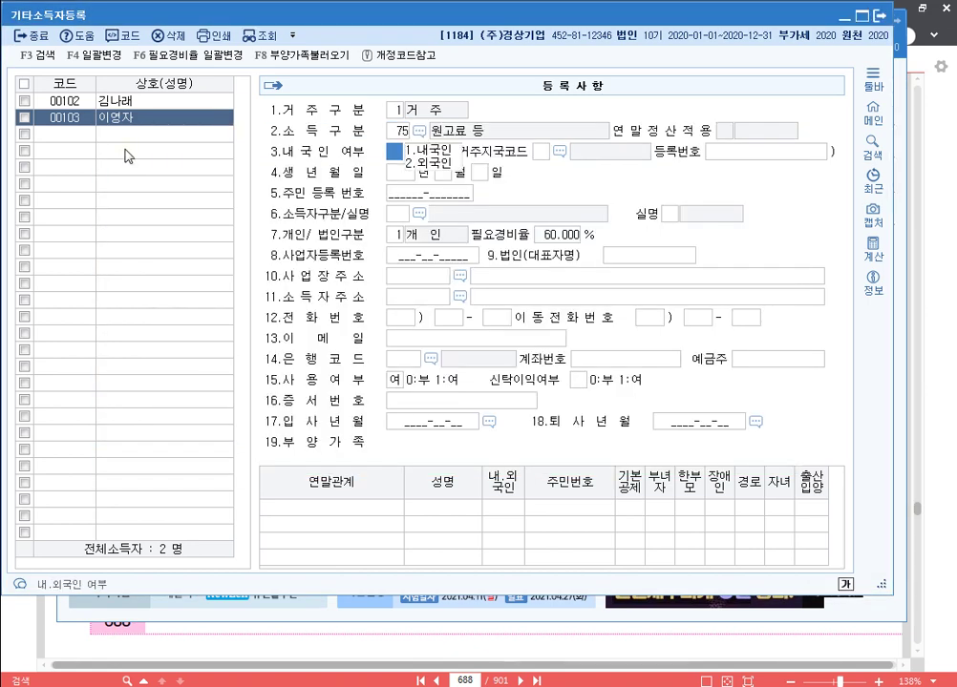
{"action": "key", "text": "Return"}
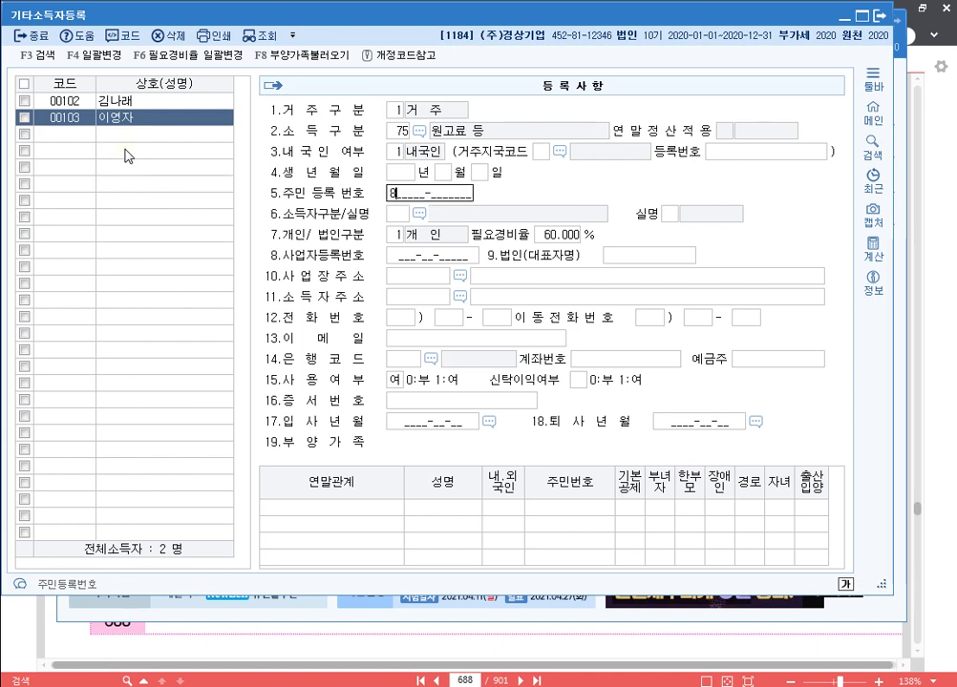
{"action": "key", "text": "Return"}
{"action": "type", "text": "111"}
{"action": "key", "text": "Return"}
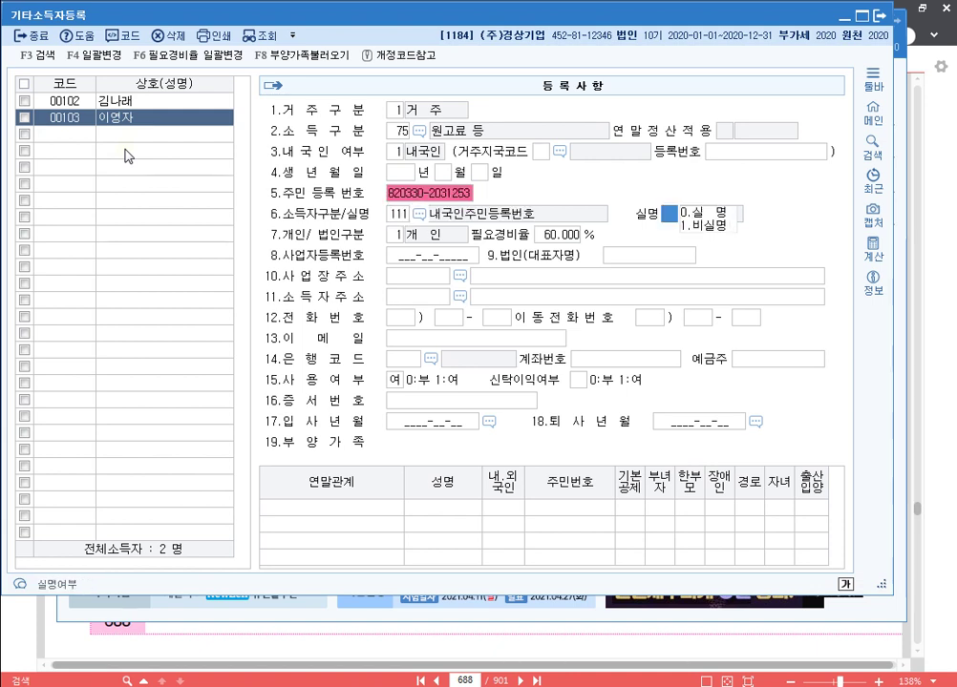
{"action": "key", "text": "Return"}
{"action": "key", "text": "Return"}
{"action": "key", "text": "Return"}
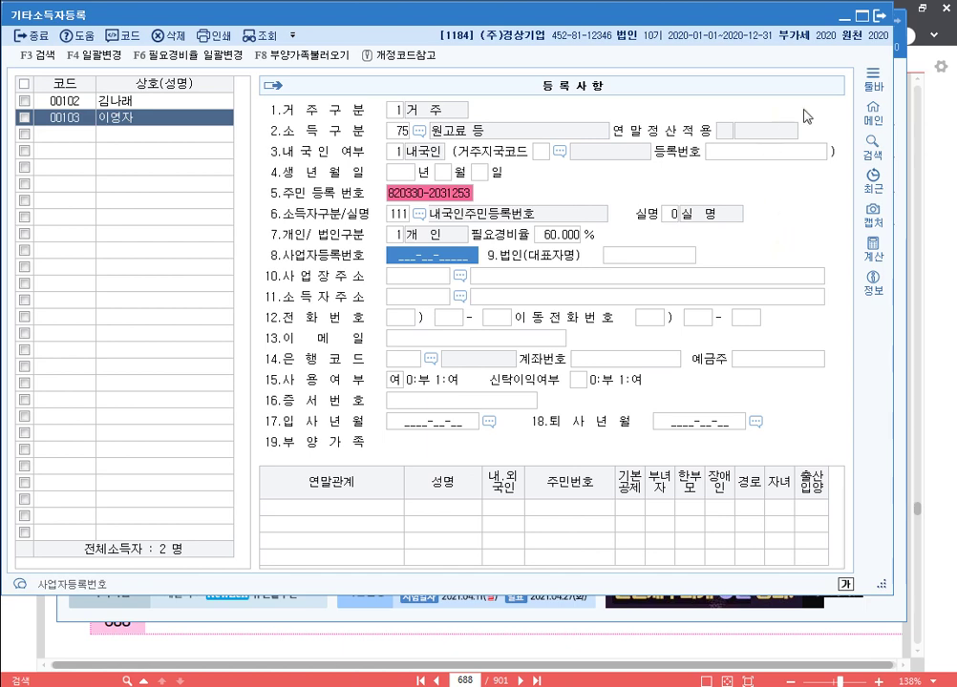
{"action": "left_click", "coordinate": [881, 19]}
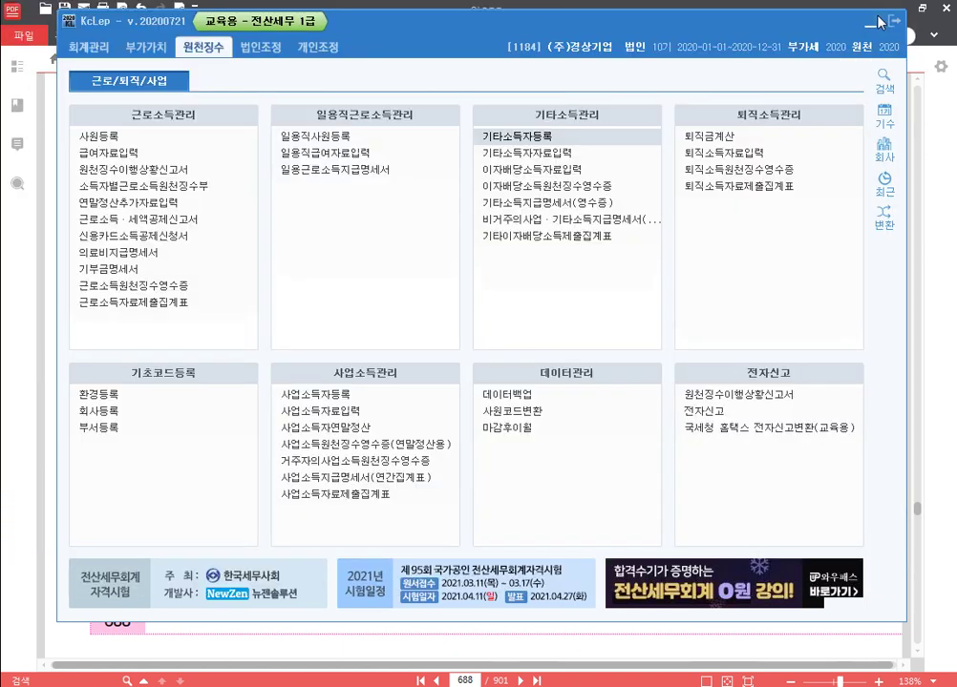
Enter earner 00102's 01/25 payment of 5,000,000, giving 1,000,000 tax and 100,000 local tax.
{"action": "left_click", "coordinate": [533, 154]}
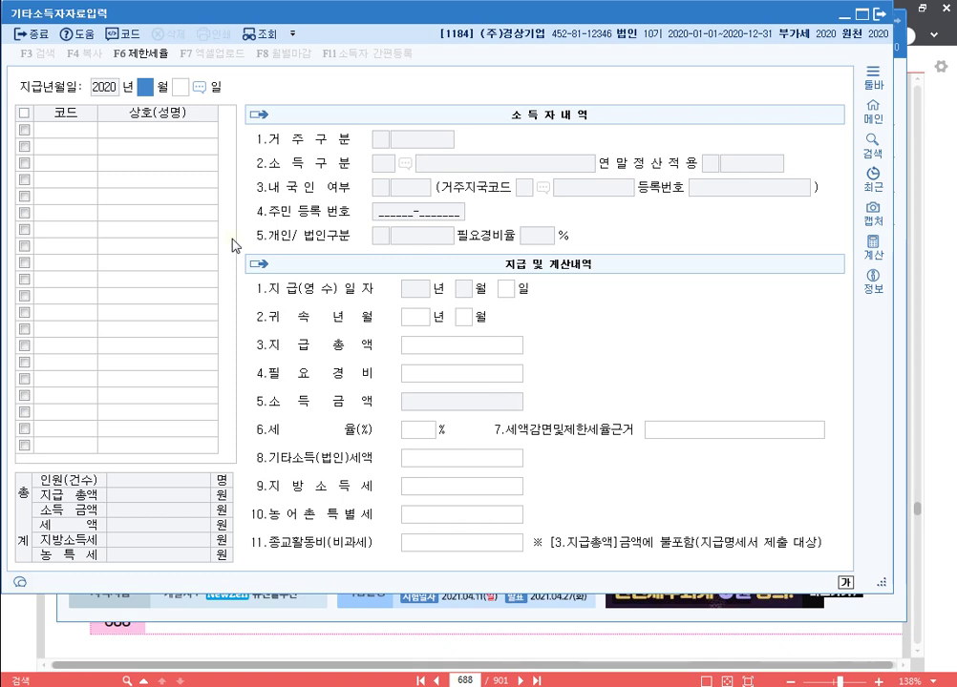
{"action": "type", "text": "01"}
{"action": "type", "text": "25"}
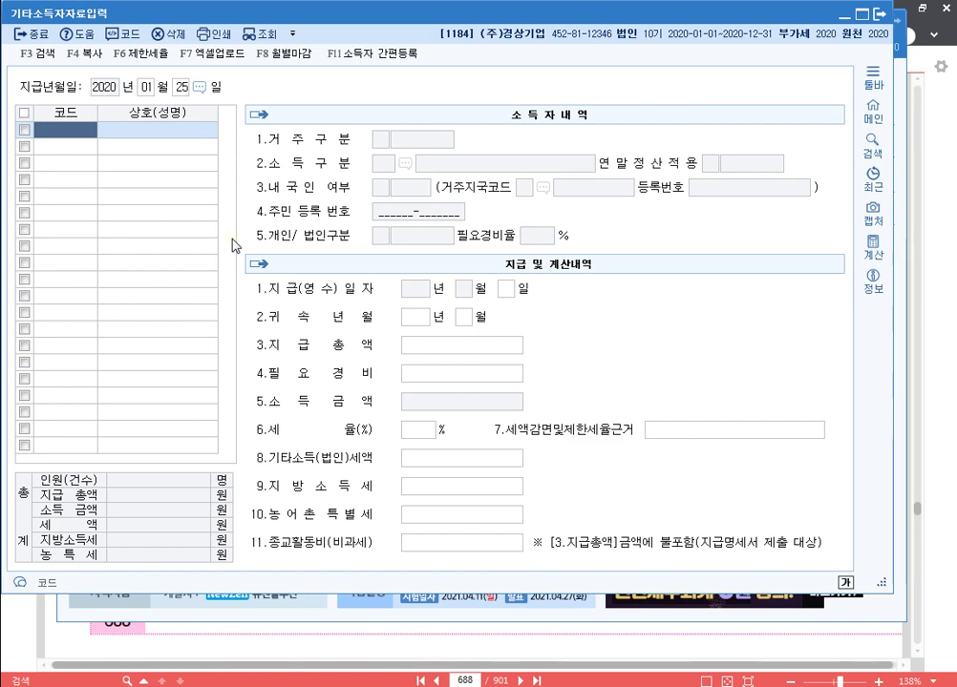
{"action": "key", "text": "F2"}
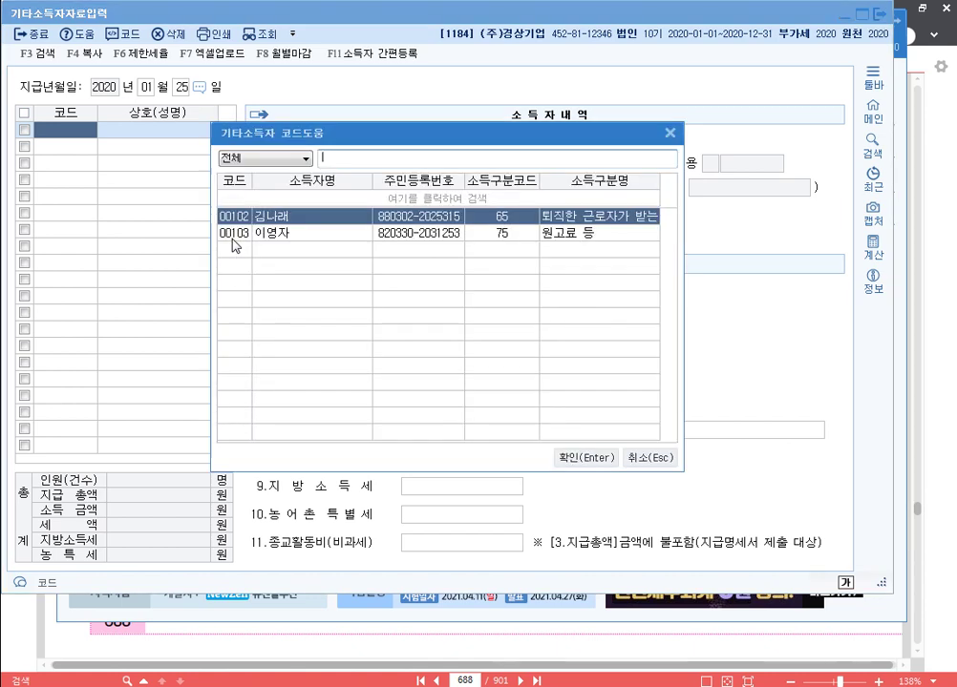
{"action": "key", "text": "Return"}
{"action": "key", "text": "Return"}
{"action": "key", "text": "Return"}
{"action": "key", "text": "Return"}
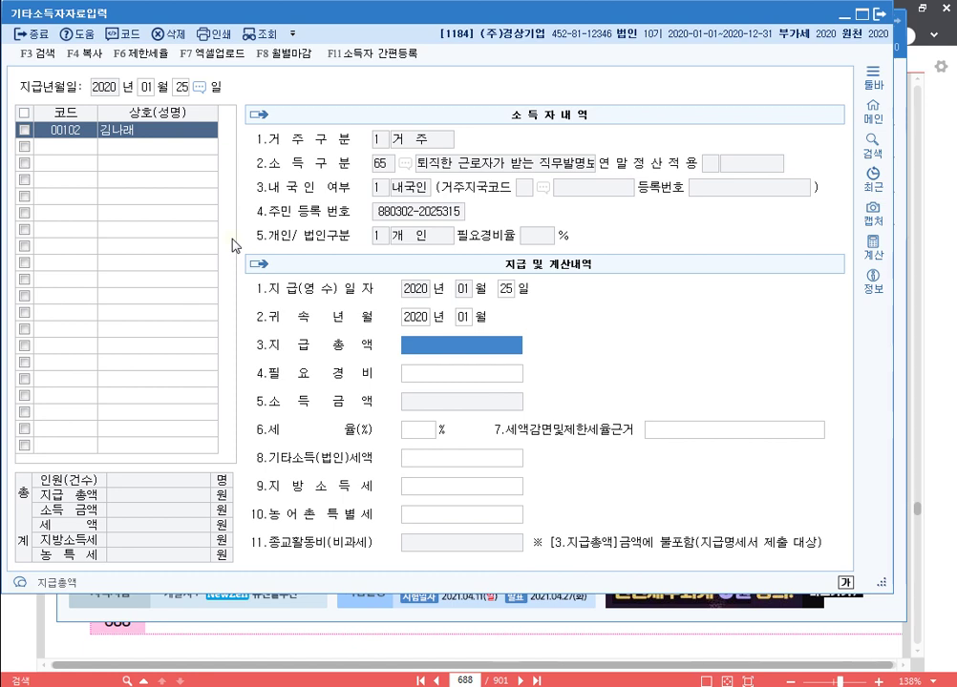
{"action": "type", "text": "5000000"}
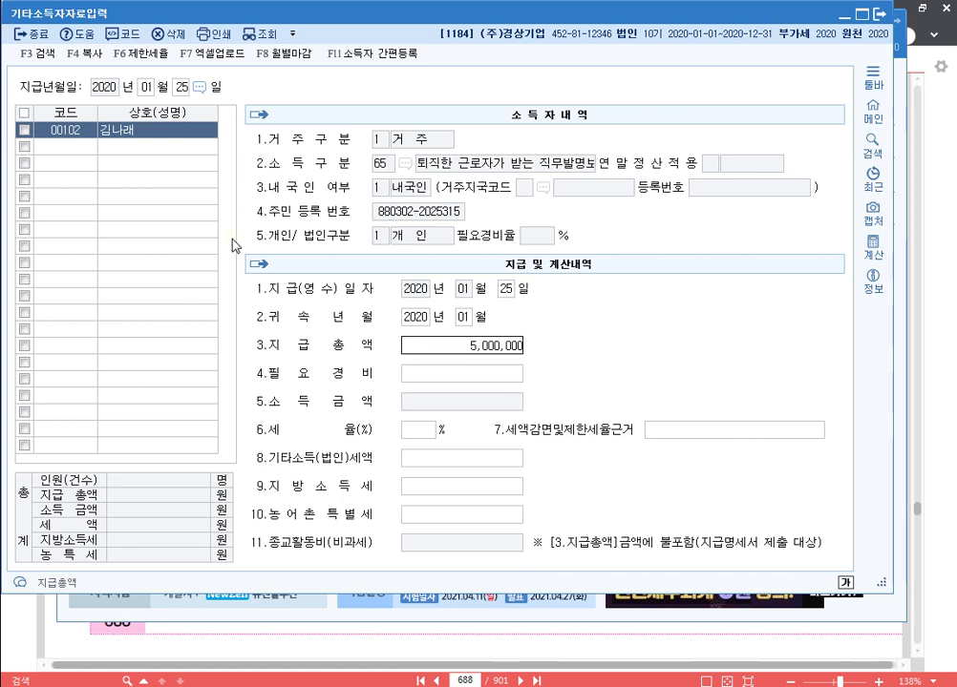
{"action": "key", "text": "Return"}
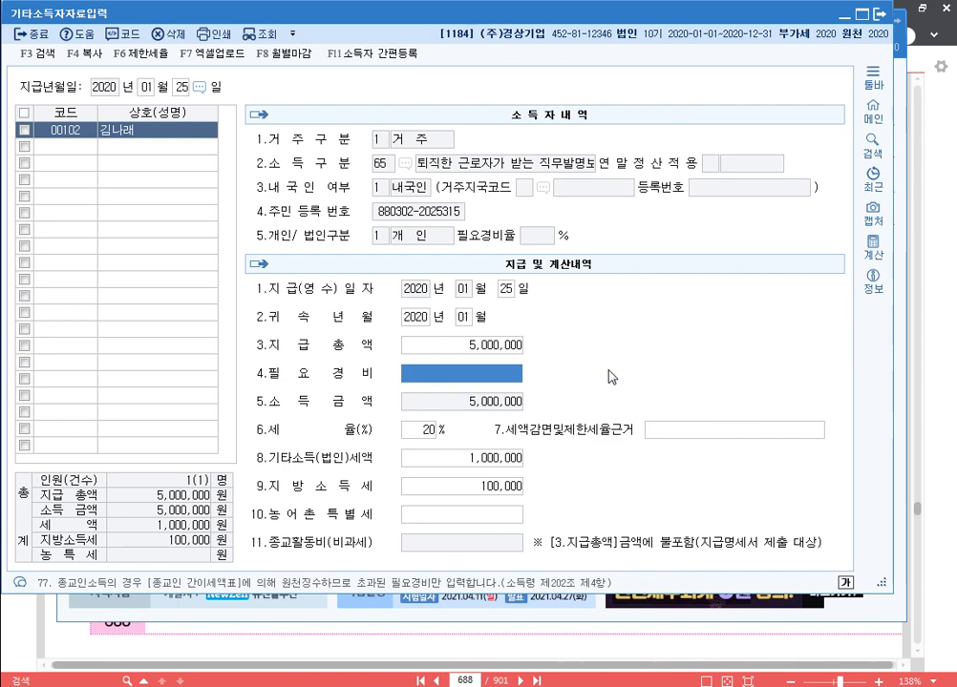
{"action": "key", "text": "Return"}
{"action": "key", "text": "Return"}
{"action": "key", "text": "Return"}
{"action": "key", "text": "Return"}
{"action": "key", "text": "Return"}
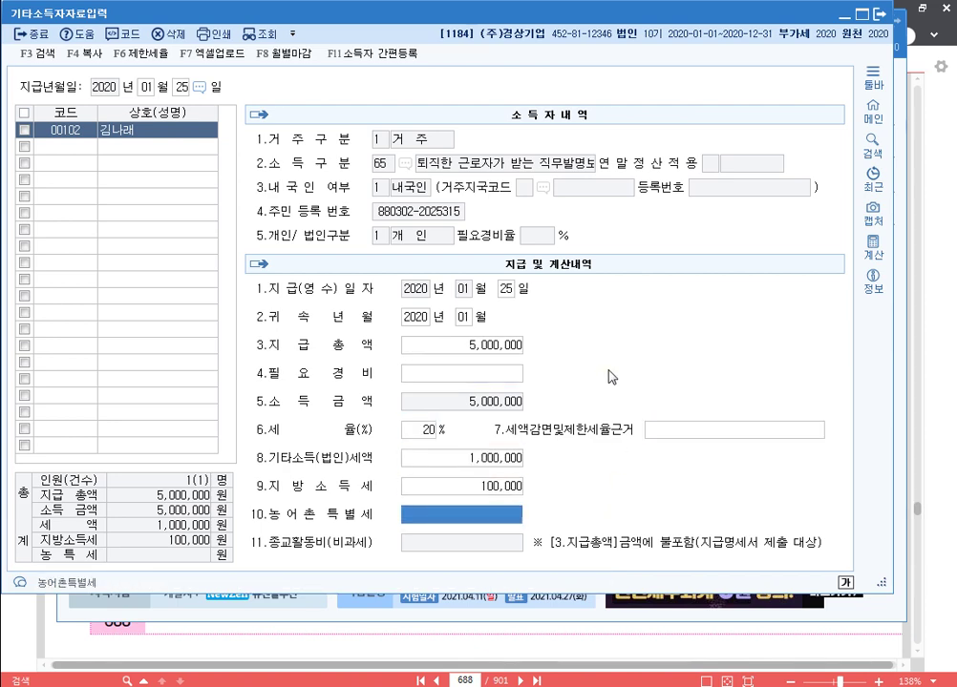
{"action": "key", "text": "Return"}
{"action": "key", "text": "F2"}
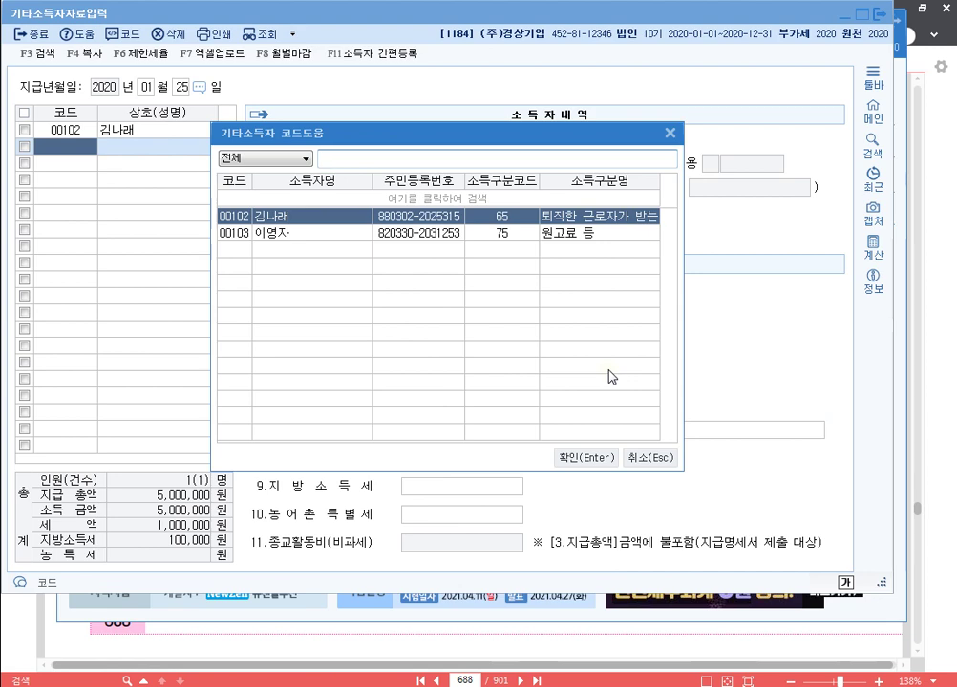
Add earner 00103's 5,000,000 payment with 400,000 tax and 40,000 local tax, then close the screen.
{"action": "key", "text": "Down"}
{"action": "key", "text": "Return"}
{"action": "key", "text": "Return"}
{"action": "key", "text": "Return"}
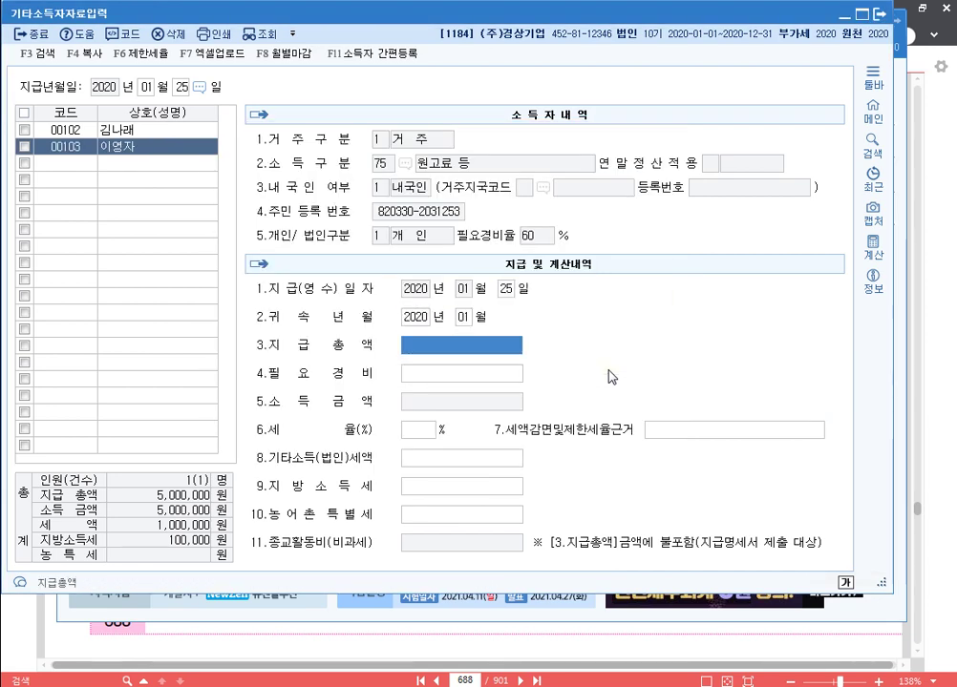
{"action": "type", "text": "5000000"}
{"action": "key", "text": "Return"}
{"action": "key", "text": "Return"}
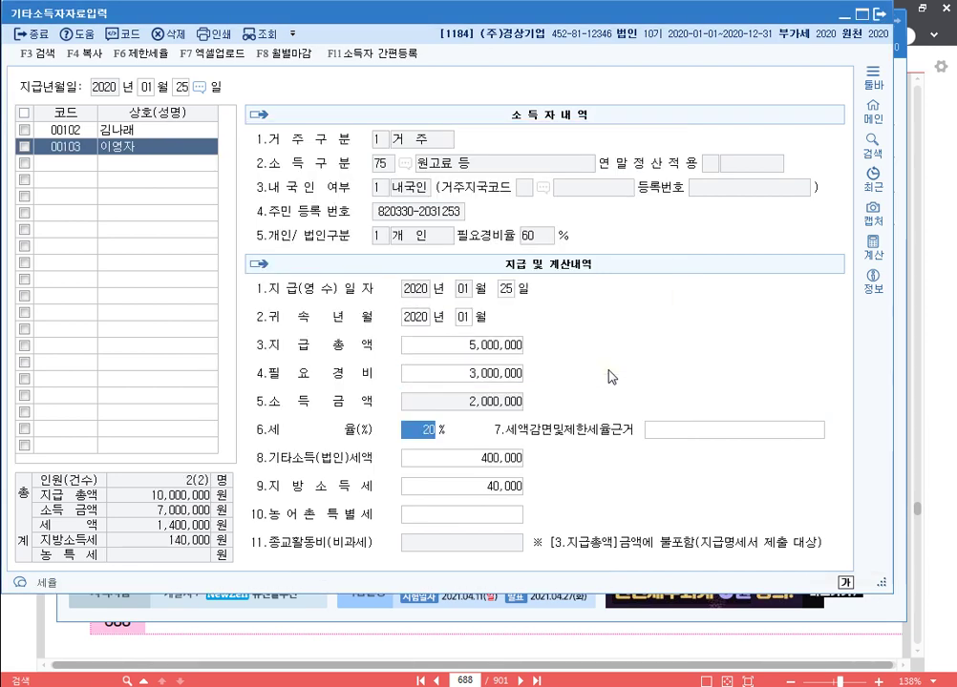
{"action": "key", "text": "Return"}
{"action": "key", "text": "Return"}
{"action": "key", "text": "Return"}
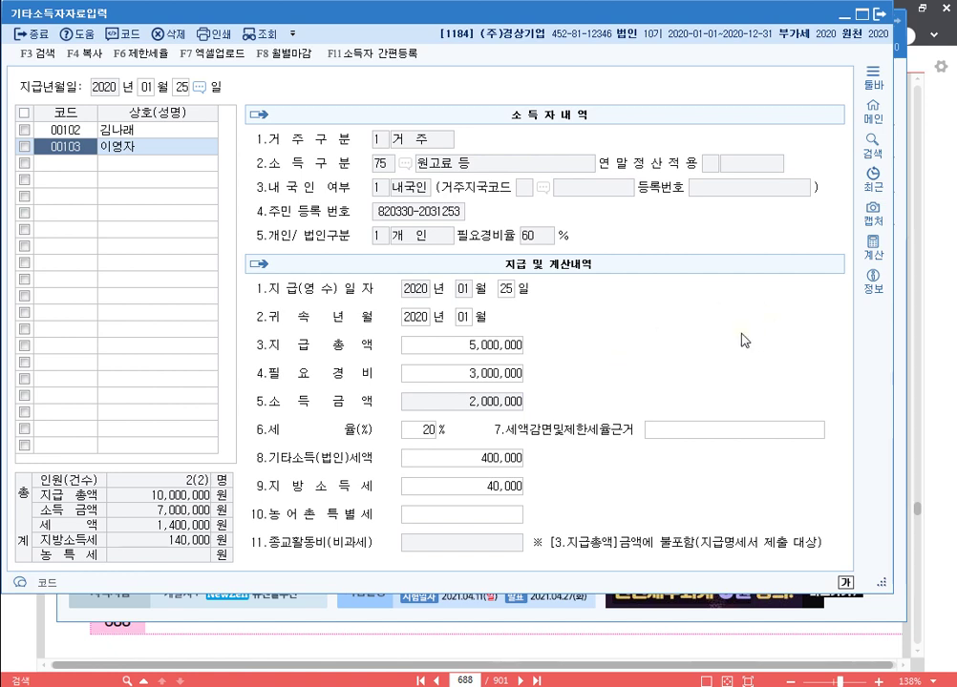
{"action": "left_click", "coordinate": [882, 21]}
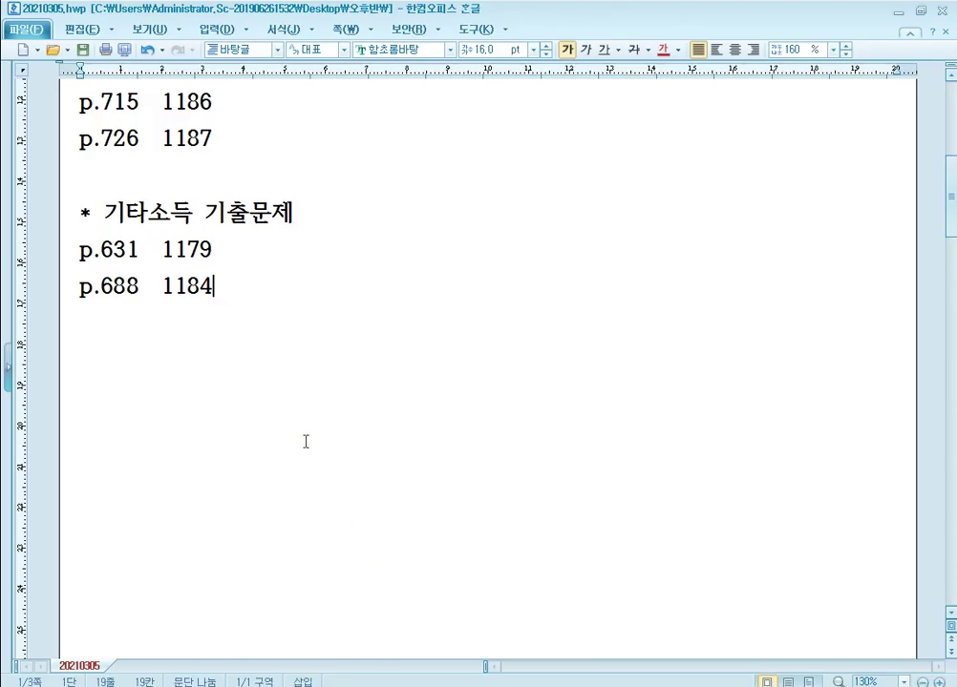
Type 'p.715 1186' on a new line below 'p.688 1184' in the Hangul notes.
{"action": "key", "text": "Return"}
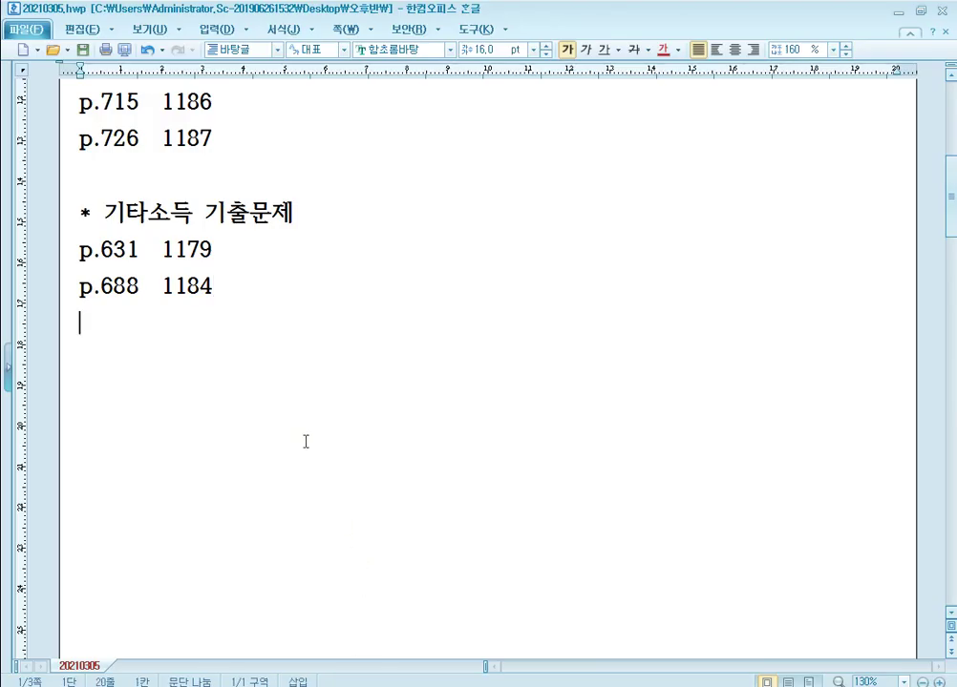
{"action": "type", "text": "p.715"}
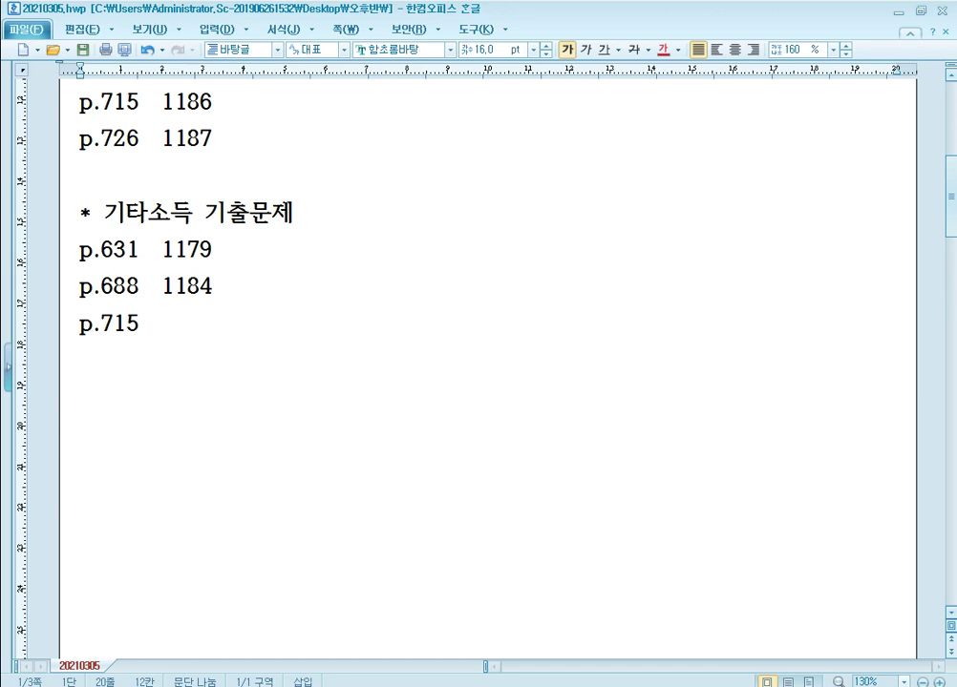
{"action": "type", "text": "1186"}
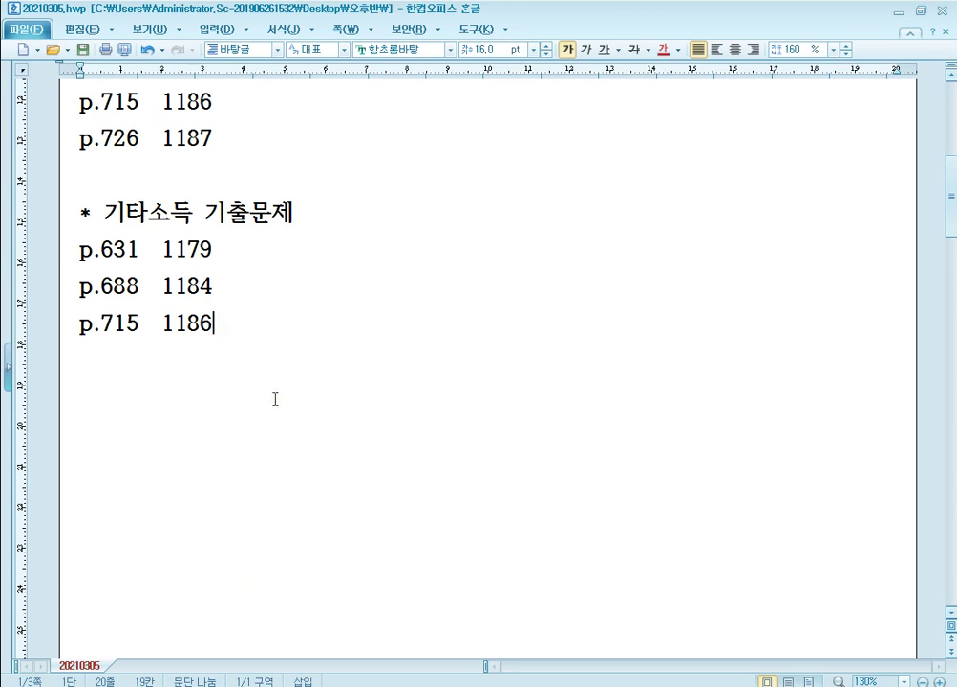
{"action": "key", "text": "alt+Tab"}
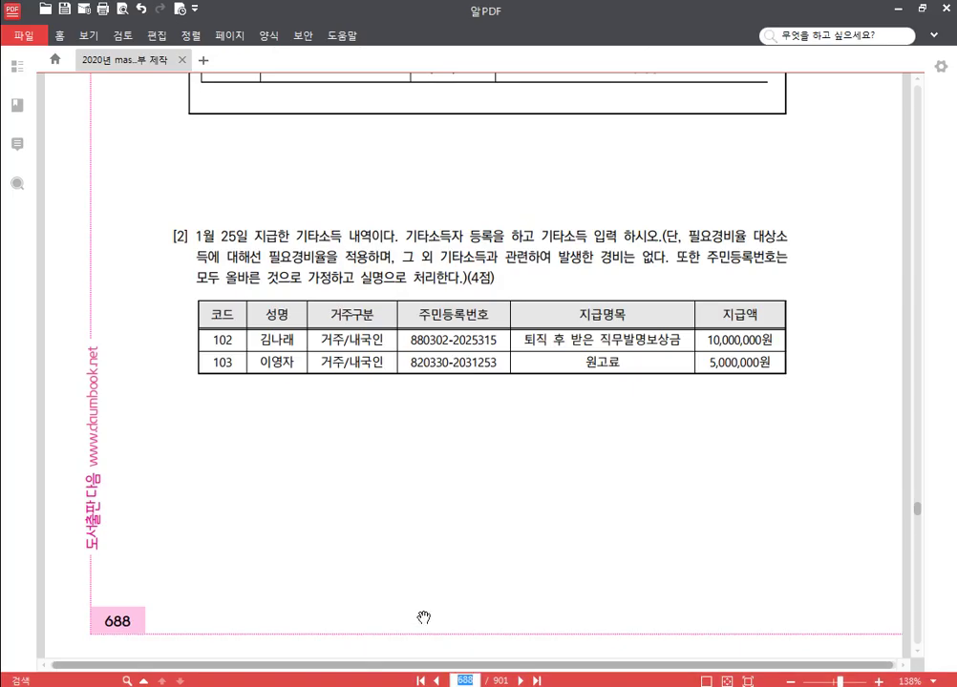
Turn the textbook PDF to page 715 and switch KcLep to company 1186 (주)상공전자.
{"action": "type", "text": "715"}
{"action": "key", "text": "Return"}
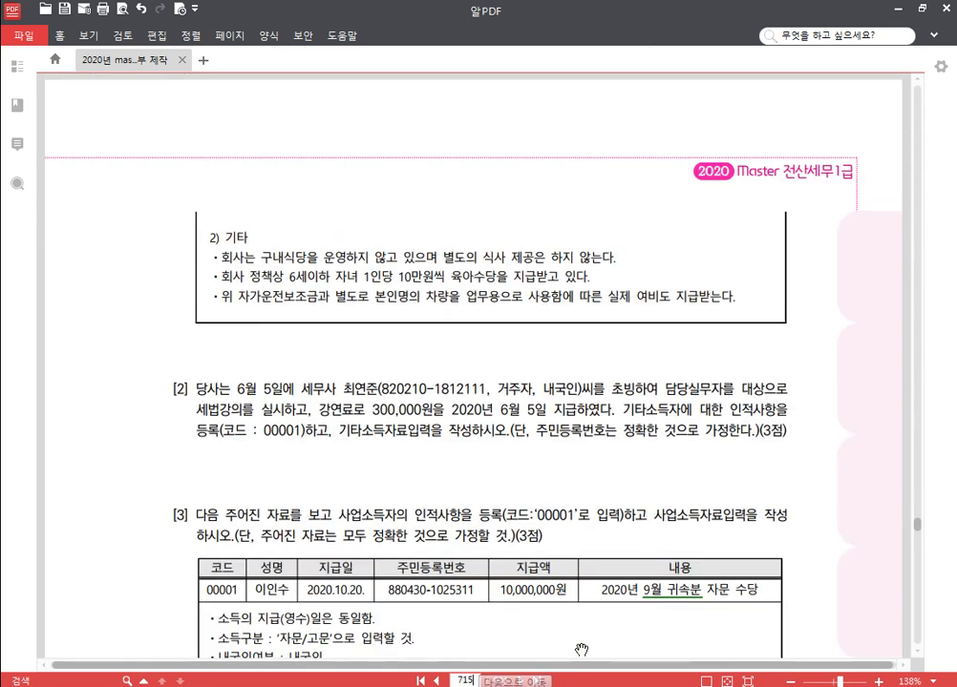
{"action": "key", "text": "alt+Tab"}
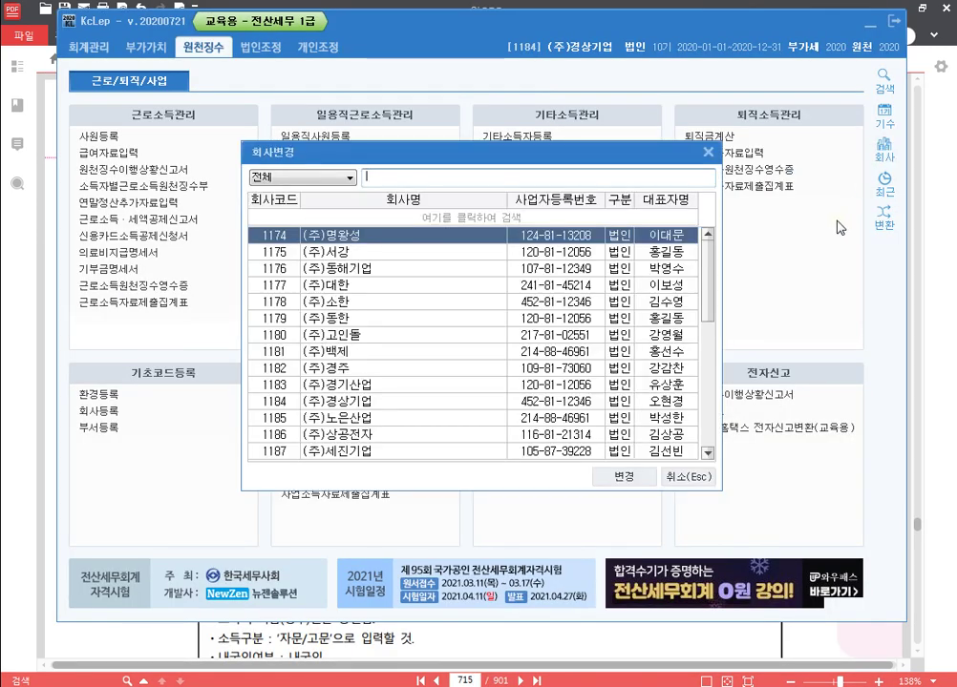
{"action": "type", "text": "1186"}
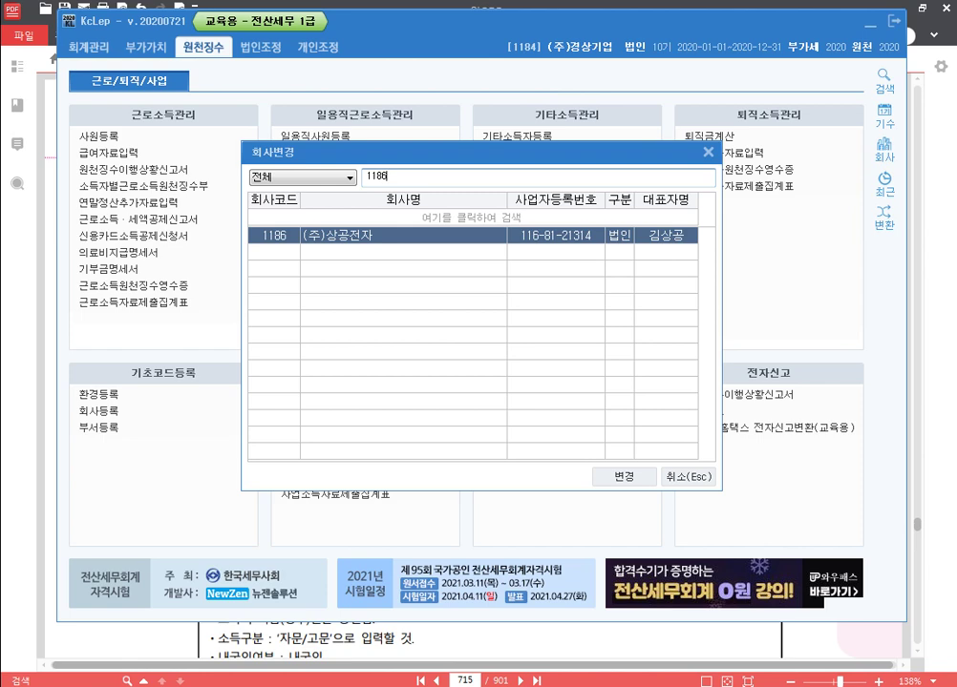
{"action": "key", "text": "Return"}
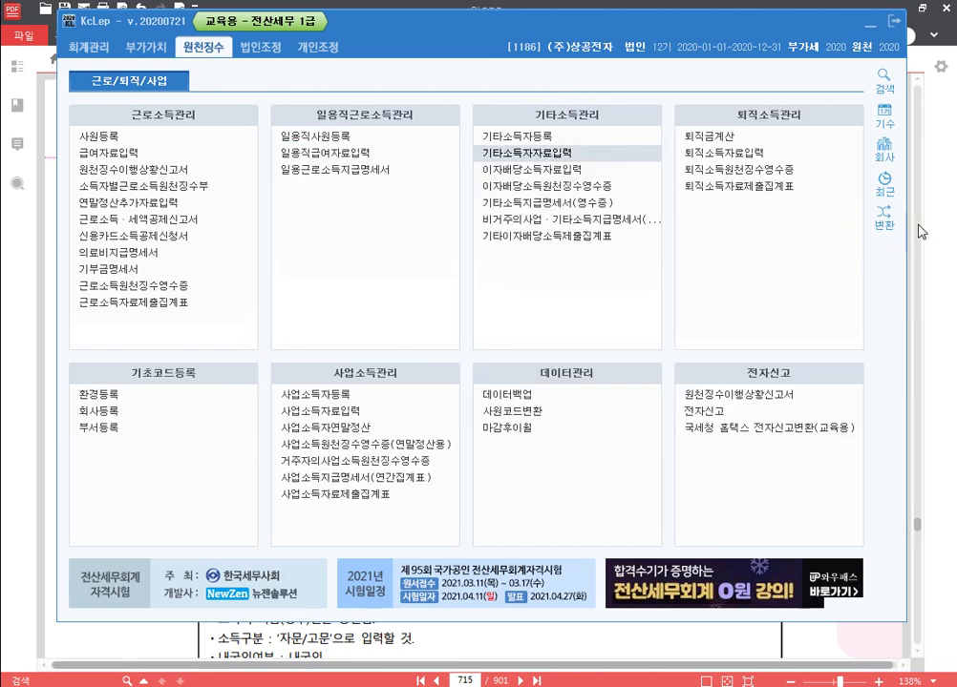
{"action": "left_click", "coordinate": [936, 256]}
{"action": "scroll", "coordinate": [374, 468], "scroll_direction": "down", "scroll_amount": 3}
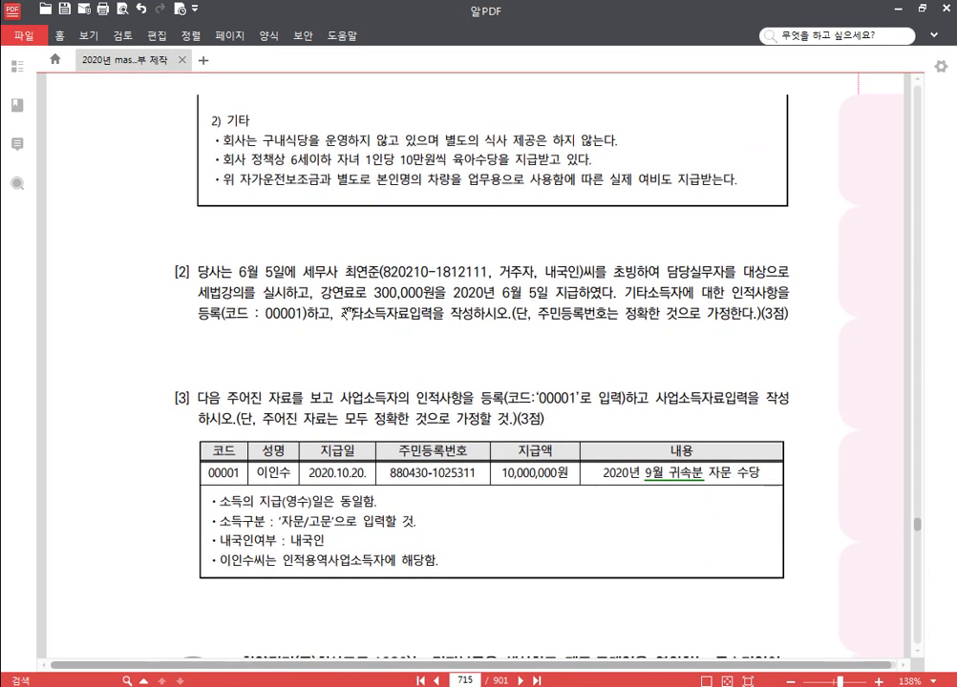